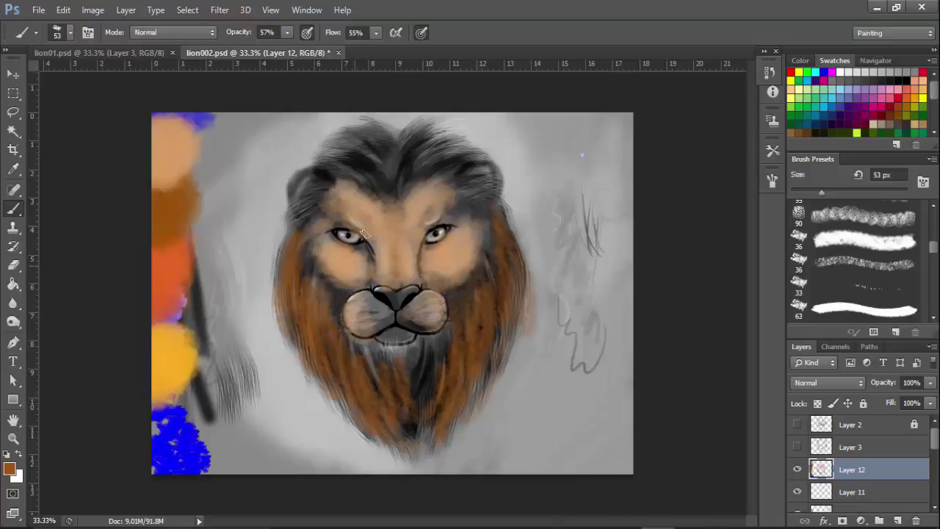
- Paint brown over the crown of the mane, and layer sampled orange-red strokes down its left side
{"action": "mouse_move", "coordinate": [362, 234]}
{"action": "left_mouse_down"}
{"action": "mouse_move", "coordinate": [302, 207]}
{"action": "mouse_move", "coordinate": [353, 170]}
{"action": "mouse_move", "coordinate": [370, 183]}
{"action": "mouse_move", "coordinate": [385, 176]}
{"action": "mouse_move", "coordinate": [369, 125]}
{"action": "mouse_move", "coordinate": [411, 176]}
{"action": "mouse_move", "coordinate": [464, 171]}
{"action": "left_mouse_up"}
{"action": "left_click", "coordinate": [174, 282], "text": "alt"}
{"action": "left_click_drag", "start_coordinate": [297, 269], "coordinate": [301, 332]}
{"action": "left_click_drag", "start_coordinate": [304, 277], "coordinate": [309, 349]}
{"action": "left_click_drag", "start_coordinate": [329, 315], "coordinate": [336, 378]}
{"action": "left_click_drag", "start_coordinate": [327, 340], "coordinate": [348, 396]}
{"action": "left_click_drag", "start_coordinate": [282, 323], "coordinate": [289, 357]}
- Paint orange-red fur strokes down the right side of the mane and through the beard
{"action": "left_click_drag", "start_coordinate": [497, 282], "coordinate": [483, 375]}
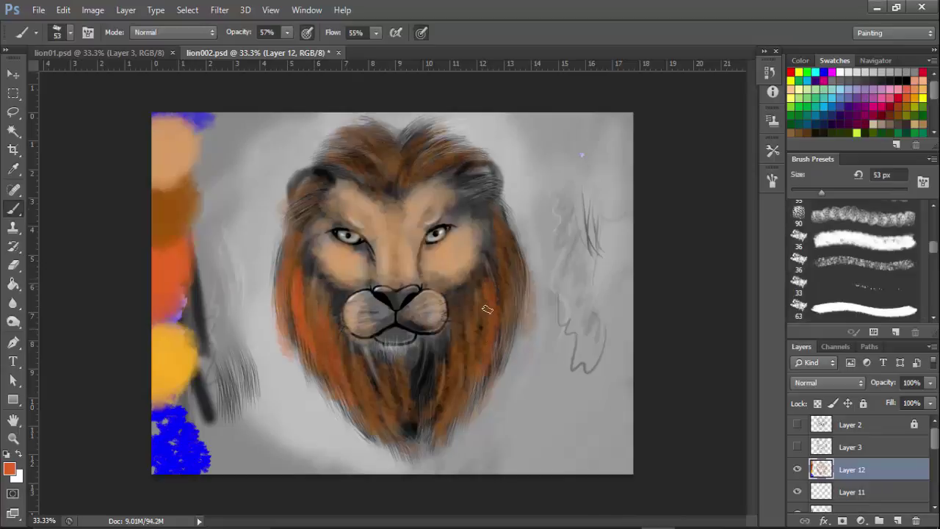
{"action": "left_click_drag", "start_coordinate": [510, 250], "coordinate": [487, 350]}
{"action": "left_click_drag", "start_coordinate": [464, 319], "coordinate": [431, 403]}
{"action": "left_click_drag", "start_coordinate": [443, 352], "coordinate": [420, 434]}
{"action": "mouse_move", "coordinate": [428, 352]}
{"action": "left_mouse_down"}
{"action": "mouse_move", "coordinate": [410, 434]}
{"action": "mouse_move", "coordinate": [407, 401]}
{"action": "left_mouse_up"}
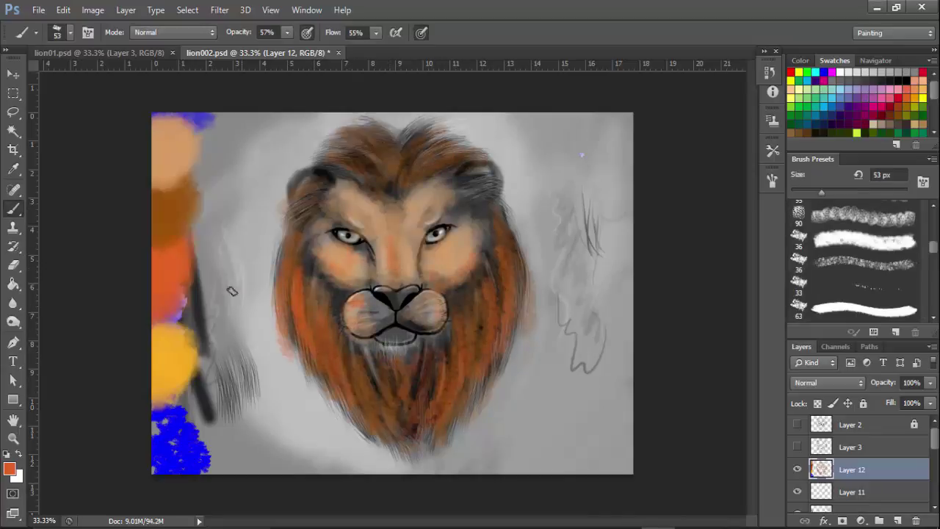
- Sample the yellow swatch and paint golden highlights across the sides and crown of the mane with a 95 px bristle brush
{"action": "left_click", "coordinate": [178, 359], "text": "alt"}
{"action": "left_click_drag", "start_coordinate": [299, 286], "coordinate": [306, 347]}
{"action": "right_click", "coordinate": [339, 323]}
{"action": "left_click", "coordinate": [420, 437]}
{"action": "mouse_move", "coordinate": [307, 286]}
{"action": "left_mouse_down"}
{"action": "mouse_move", "coordinate": [335, 384]}
{"action": "mouse_move", "coordinate": [298, 266]}
{"action": "mouse_move", "coordinate": [287, 294]}
{"action": "mouse_move", "coordinate": [296, 231]}
{"action": "mouse_move", "coordinate": [329, 405]}
{"action": "mouse_move", "coordinate": [393, 441]}
{"action": "mouse_move", "coordinate": [466, 426]}
{"action": "mouse_move", "coordinate": [513, 322]}
{"action": "mouse_move", "coordinate": [450, 403]}
{"action": "mouse_move", "coordinate": [390, 363]}
{"action": "mouse_move", "coordinate": [389, 351]}
{"action": "mouse_move", "coordinate": [430, 352]}
{"action": "mouse_move", "coordinate": [486, 431]}
{"action": "mouse_move", "coordinate": [290, 318]}
{"action": "mouse_move", "coordinate": [316, 371]}
{"action": "left_mouse_up"}
{"action": "mouse_move", "coordinate": [374, 175]}
{"action": "left_mouse_down"}
{"action": "mouse_move", "coordinate": [363, 146]}
{"action": "mouse_move", "coordinate": [339, 156]}
{"action": "mouse_move", "coordinate": [441, 154]}
{"action": "left_mouse_up"}
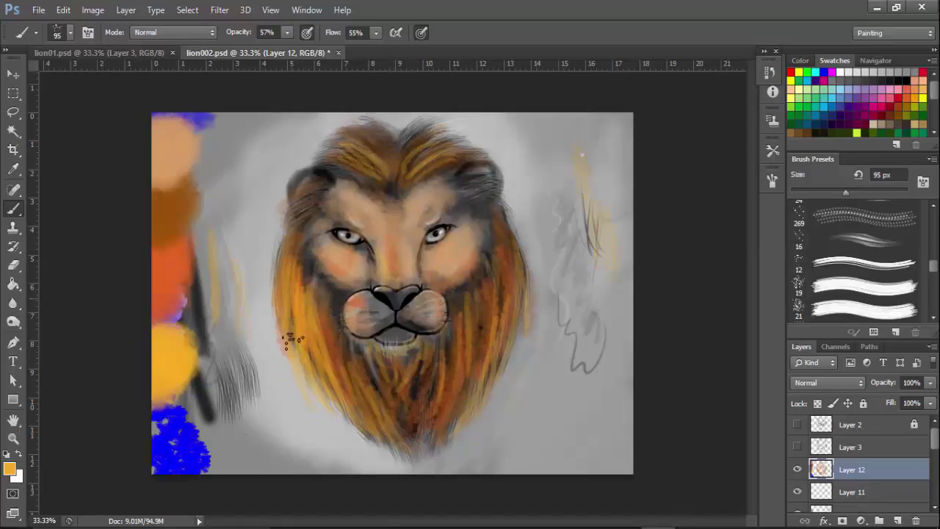
{"action": "mouse_move", "coordinate": [291, 336]}
{"action": "left_mouse_down"}
{"action": "mouse_move", "coordinate": [310, 270]}
{"action": "mouse_move", "coordinate": [281, 251]}
{"action": "mouse_move", "coordinate": [315, 182]}
{"action": "mouse_move", "coordinate": [363, 187]}
{"action": "mouse_move", "coordinate": [347, 138]}
{"action": "mouse_move", "coordinate": [378, 152]}
{"action": "mouse_move", "coordinate": [328, 149]}
{"action": "mouse_move", "coordinate": [409, 174]}
{"action": "mouse_move", "coordinate": [444, 163]}
{"action": "mouse_move", "coordinate": [450, 126]}
{"action": "mouse_move", "coordinate": [464, 175]}
{"action": "left_mouse_up"}
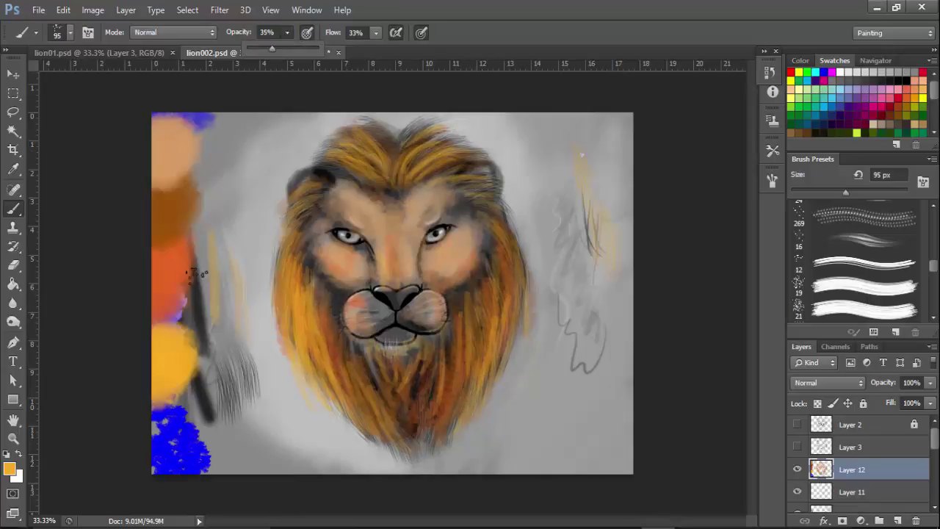
- Paint sampled brown strokes along the mane's left side and outer edges, and add sampled orange-red strokes down to the beard tip
{"action": "left_click", "coordinate": [188, 206], "text": "alt"}
{"action": "mouse_move", "coordinate": [299, 271]}
{"action": "left_mouse_down"}
{"action": "mouse_move", "coordinate": [307, 330]}
{"action": "mouse_move", "coordinate": [312, 268]}
{"action": "left_mouse_up"}
{"action": "left_click_drag", "start_coordinate": [310, 348], "coordinate": [304, 390]}
{"action": "left_click_drag", "start_coordinate": [286, 303], "coordinate": [317, 415]}
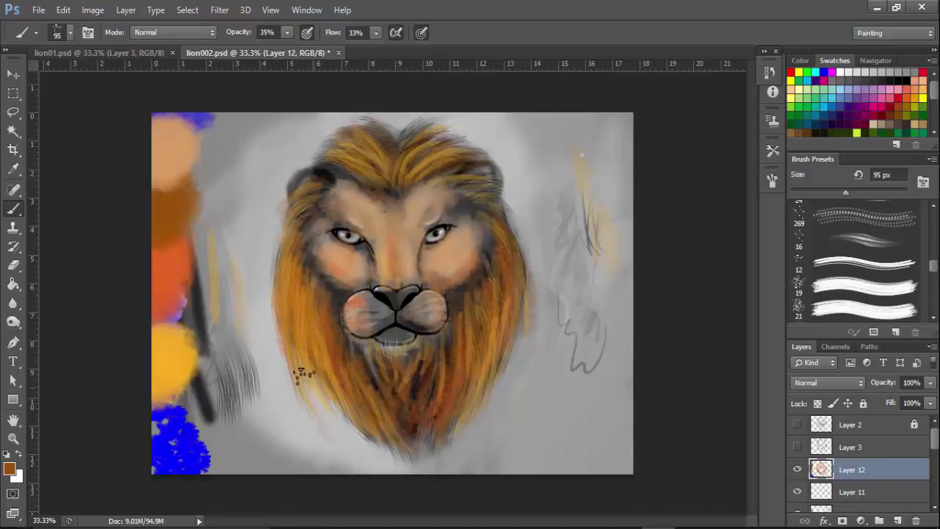
{"action": "left_click_drag", "start_coordinate": [300, 373], "coordinate": [379, 448]}
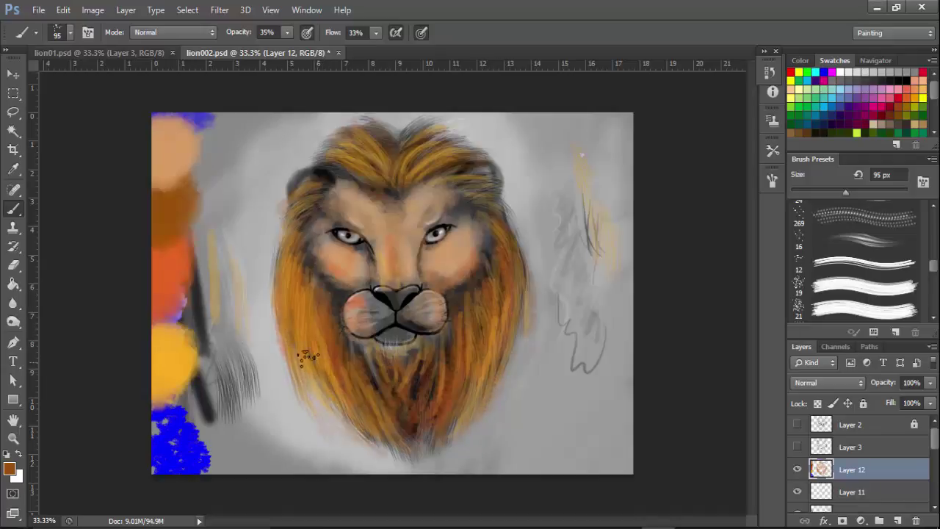
{"action": "left_click_drag", "start_coordinate": [307, 358], "coordinate": [339, 426]}
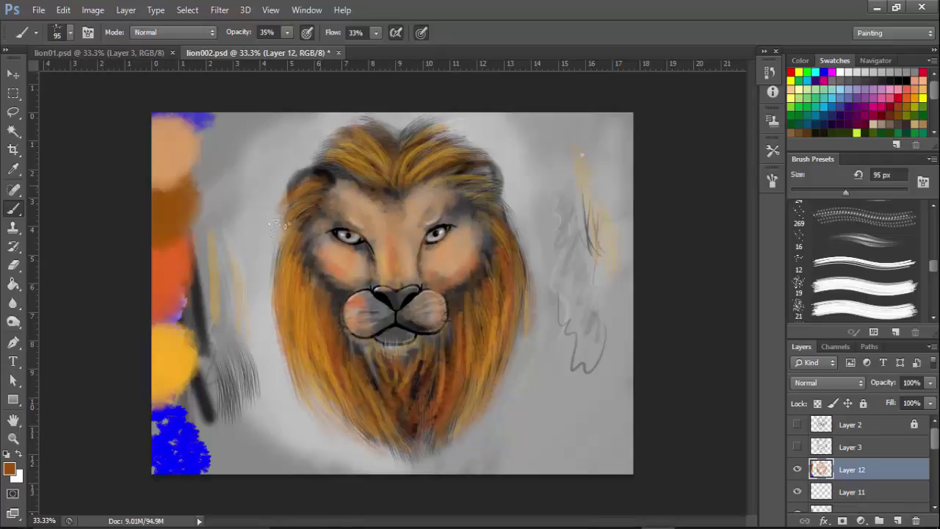
{"action": "left_click_drag", "start_coordinate": [333, 143], "coordinate": [303, 164]}
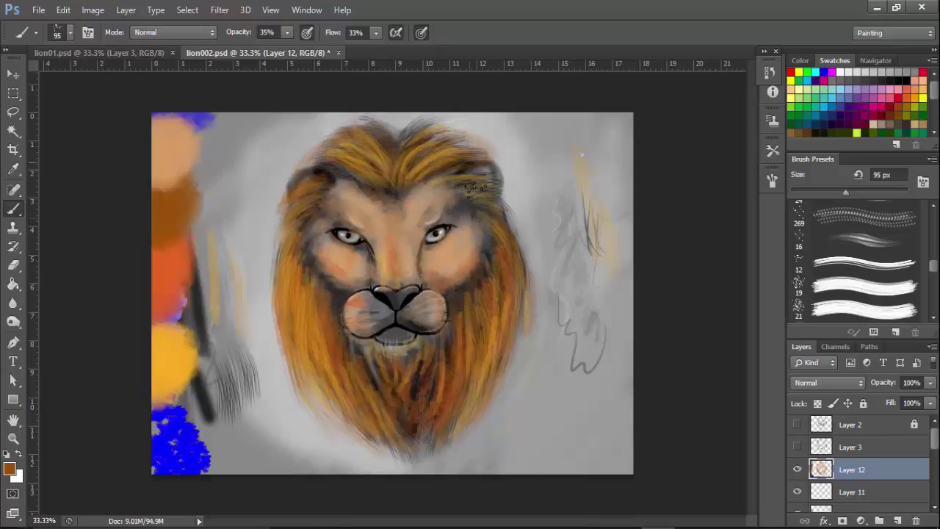
{"action": "left_click", "coordinate": [334, 260], "text": "alt"}
{"action": "mouse_move", "coordinate": [441, 408]}
{"action": "left_mouse_down"}
{"action": "mouse_move", "coordinate": [400, 397]}
{"action": "mouse_move", "coordinate": [395, 376]}
{"action": "mouse_move", "coordinate": [402, 404]}
{"action": "left_mouse_up"}
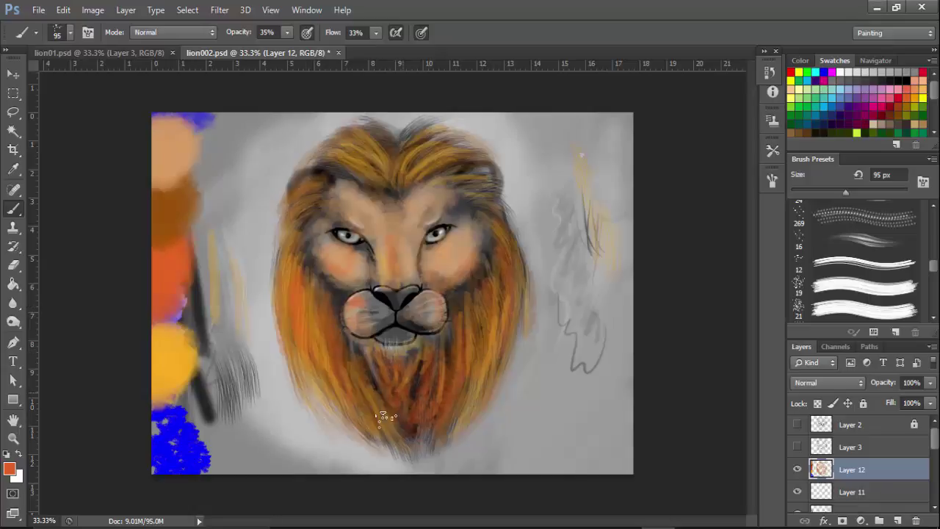
- Pick a light yellow-orange foreground color and paint highlights through the left mane, the beard and beside the forehead
{"action": "left_click", "coordinate": [9, 468]}
{"action": "left_click", "coordinate": [575, 185]}
{"action": "left_click_drag", "start_coordinate": [726, 363], "coordinate": [728, 349]}
{"action": "left_click", "coordinate": [656, 185]}
{"action": "left_click", "coordinate": [849, 175]}
{"action": "left_click_drag", "start_coordinate": [321, 318], "coordinate": [325, 385]}
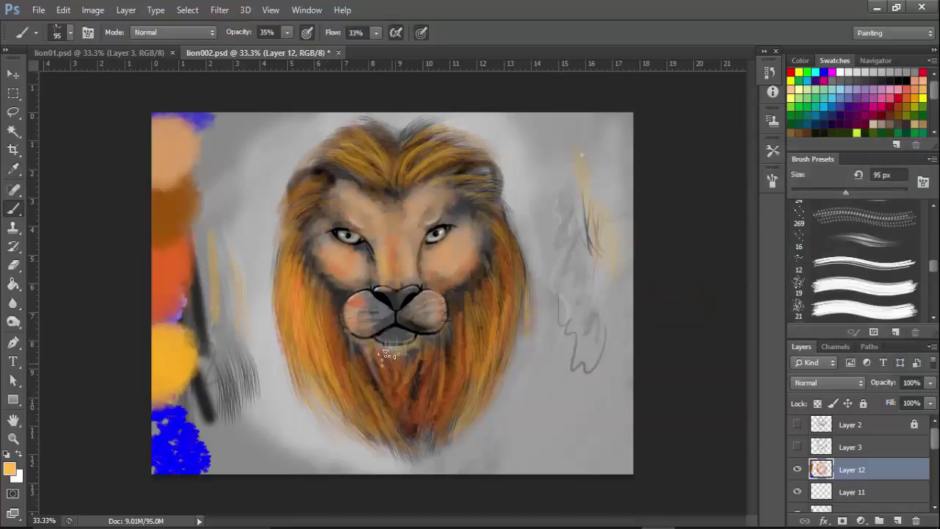
{"action": "mouse_move", "coordinate": [410, 380]}
{"action": "left_mouse_down"}
{"action": "mouse_move", "coordinate": [364, 396]}
{"action": "mouse_move", "coordinate": [422, 397]}
{"action": "mouse_move", "coordinate": [411, 418]}
{"action": "mouse_move", "coordinate": [467, 305]}
{"action": "mouse_move", "coordinate": [450, 401]}
{"action": "left_mouse_up"}
{"action": "mouse_move", "coordinate": [327, 183]}
{"action": "left_mouse_down"}
{"action": "mouse_move", "coordinate": [316, 188]}
{"action": "mouse_move", "coordinate": [311, 238]}
{"action": "left_mouse_up"}
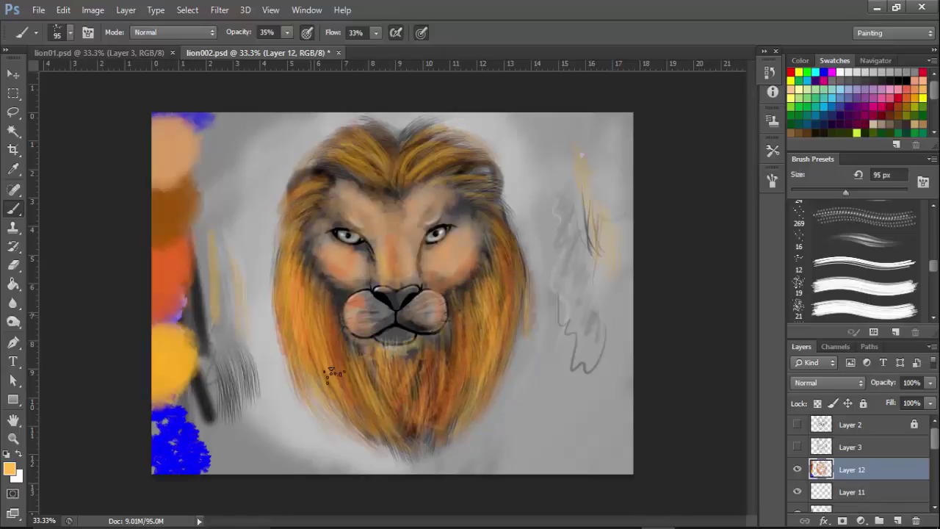
- Try a spatter brush preset at 99 px with yellow-orange strokes on the grey background
{"action": "right_click", "coordinate": [482, 213]}
{"action": "left_click", "coordinate": [568, 428]}
{"action": "left_click", "coordinate": [583, 145]}
{"action": "left_click_drag", "start_coordinate": [559, 152], "coordinate": [597, 253]}
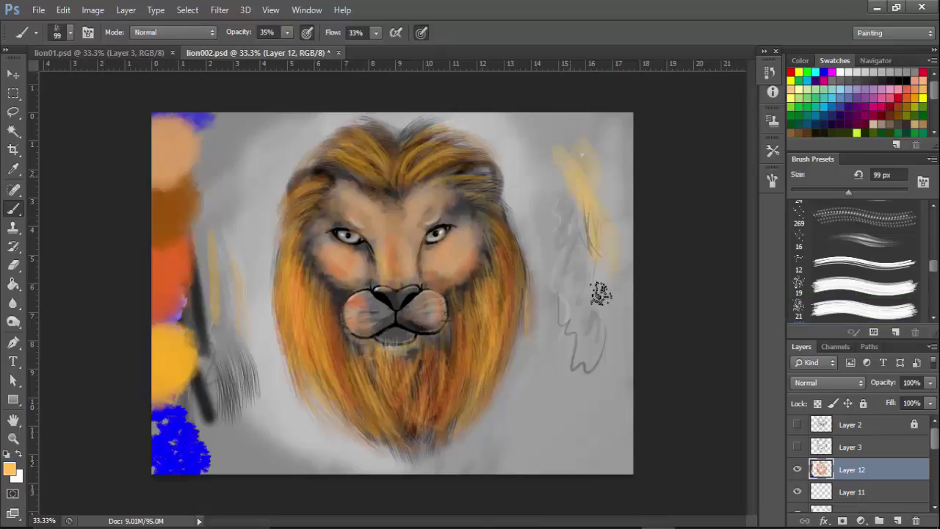
- Select the 24 px bristle preset, set its size to 93 px and test it on the grey background
{"action": "right_click", "coordinate": [601, 293]}
{"action": "left_click_drag", "start_coordinate": [762, 394], "coordinate": [759, 385]}
{"action": "left_click", "coordinate": [682, 343]}
{"action": "left_click_drag", "start_coordinate": [630, 203], "coordinate": [656, 205]}
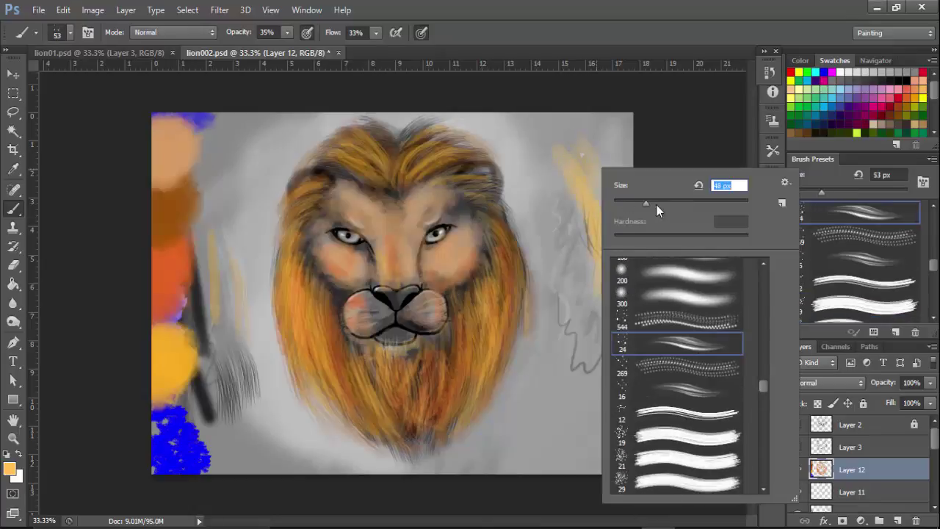
{"action": "type", "text": "93"}
{"action": "key", "text": "Return"}
{"action": "left_click_drag", "start_coordinate": [593, 294], "coordinate": [610, 389]}
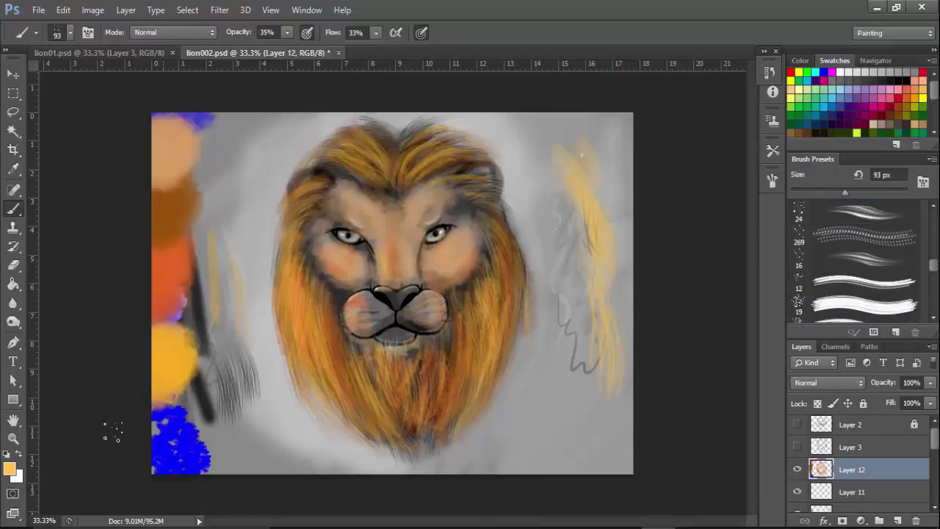
- Add a dark brown swatch on the background and paint dark brown shading strokes down both sides of the mane
{"action": "left_click_drag", "start_coordinate": [607, 364], "coordinate": [620, 357]}
{"action": "left_click_drag", "start_coordinate": [308, 297], "coordinate": [312, 376]}
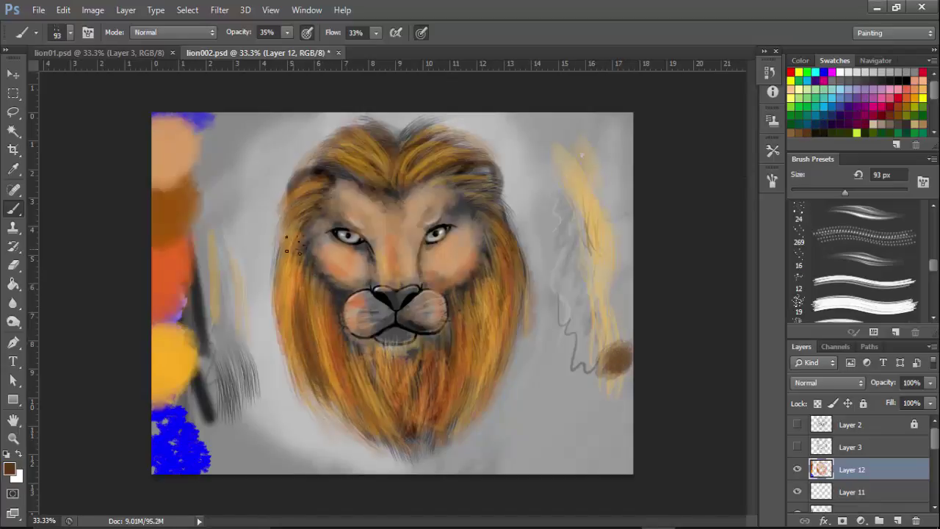
{"action": "left_click_drag", "start_coordinate": [293, 246], "coordinate": [290, 371]}
{"action": "left_click_drag", "start_coordinate": [489, 279], "coordinate": [494, 384]}
{"action": "left_click_drag", "start_coordinate": [478, 316], "coordinate": [453, 367]}
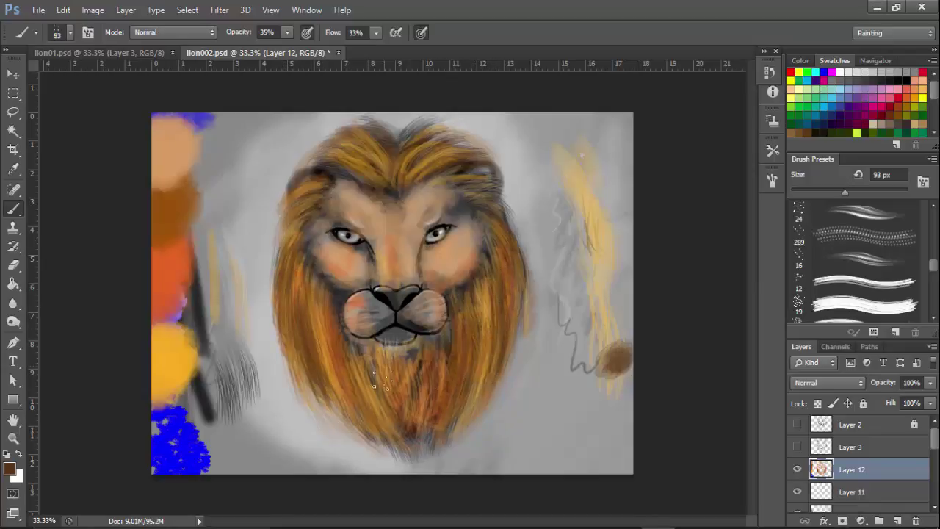
- Paint dark brown fur strokes through the beard, down to its tip and along its lower left edge
{"action": "mouse_move", "coordinate": [379, 382]}
{"action": "left_mouse_down"}
{"action": "mouse_move", "coordinate": [403, 435]}
{"action": "mouse_move", "coordinate": [384, 413]}
{"action": "mouse_move", "coordinate": [410, 455]}
{"action": "left_mouse_up"}
{"action": "mouse_move", "coordinate": [426, 404]}
{"action": "left_mouse_down"}
{"action": "mouse_move", "coordinate": [385, 353]}
{"action": "mouse_move", "coordinate": [400, 387]}
{"action": "left_mouse_up"}
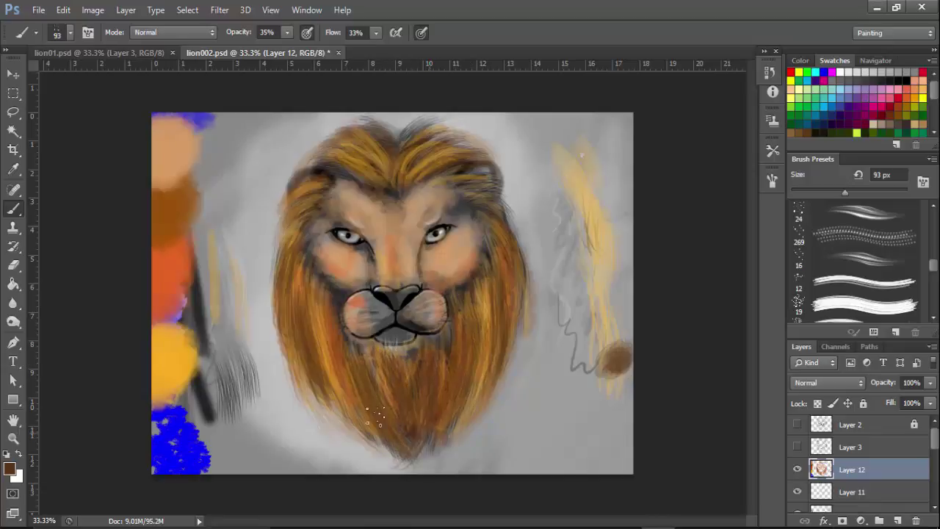
{"action": "left_click_drag", "start_coordinate": [374, 416], "coordinate": [344, 418]}
- Shade the crown of the mane with dark brown and extend fur strokes past its upper side edges
{"action": "left_click_drag", "start_coordinate": [416, 170], "coordinate": [431, 160]}
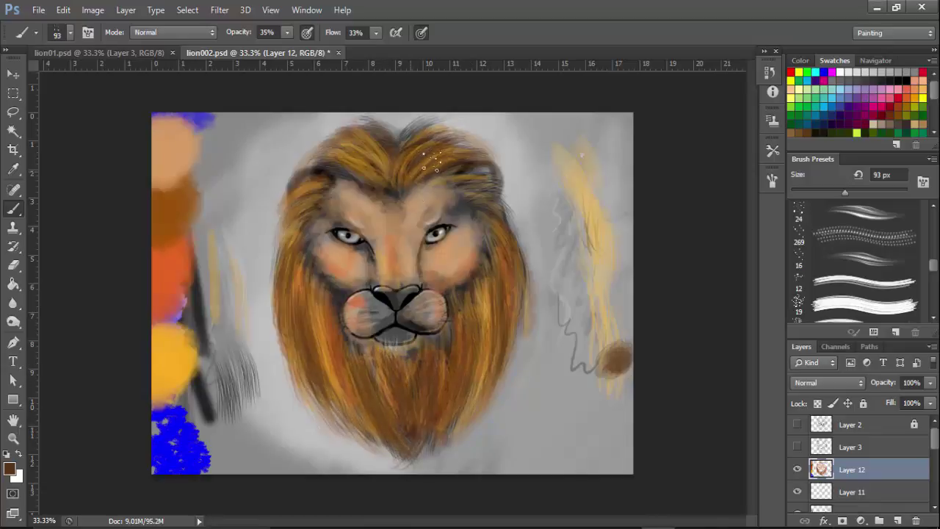
{"action": "mouse_move", "coordinate": [349, 149]}
{"action": "left_mouse_down"}
{"action": "mouse_move", "coordinate": [373, 153]}
{"action": "mouse_move", "coordinate": [319, 154]}
{"action": "mouse_move", "coordinate": [306, 177]}
{"action": "mouse_move", "coordinate": [366, 134]}
{"action": "left_mouse_up"}
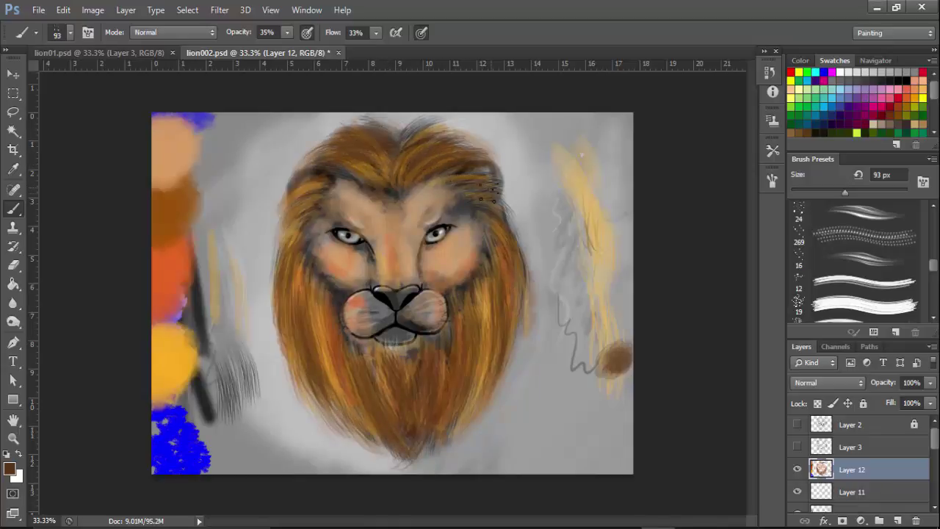
{"action": "mouse_move", "coordinate": [496, 199]}
{"action": "left_mouse_down"}
{"action": "mouse_move", "coordinate": [512, 227]}
{"action": "mouse_move", "coordinate": [501, 203]}
{"action": "left_mouse_up"}
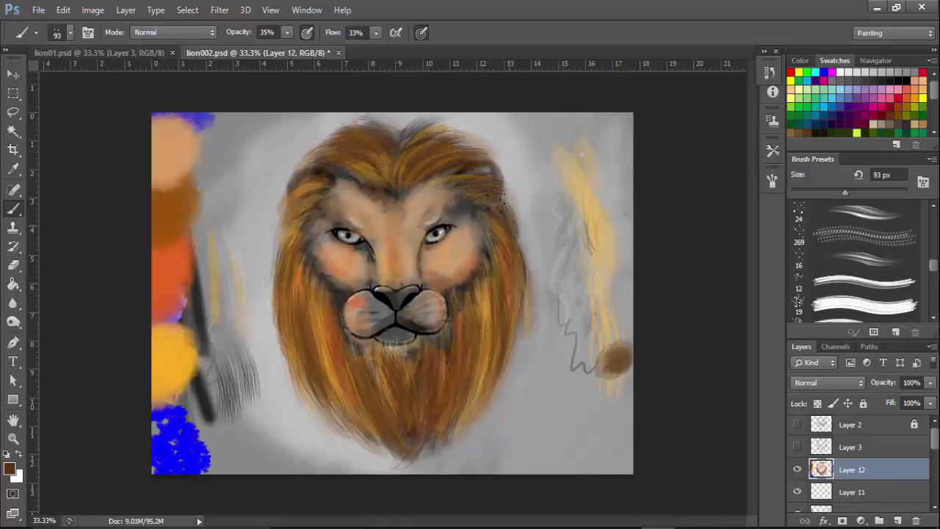
{"action": "mouse_move", "coordinate": [277, 205]}
{"action": "left_mouse_down"}
{"action": "mouse_move", "coordinate": [277, 245]}
{"action": "mouse_move", "coordinate": [285, 231]}
{"action": "mouse_move", "coordinate": [282, 271]}
{"action": "left_mouse_up"}
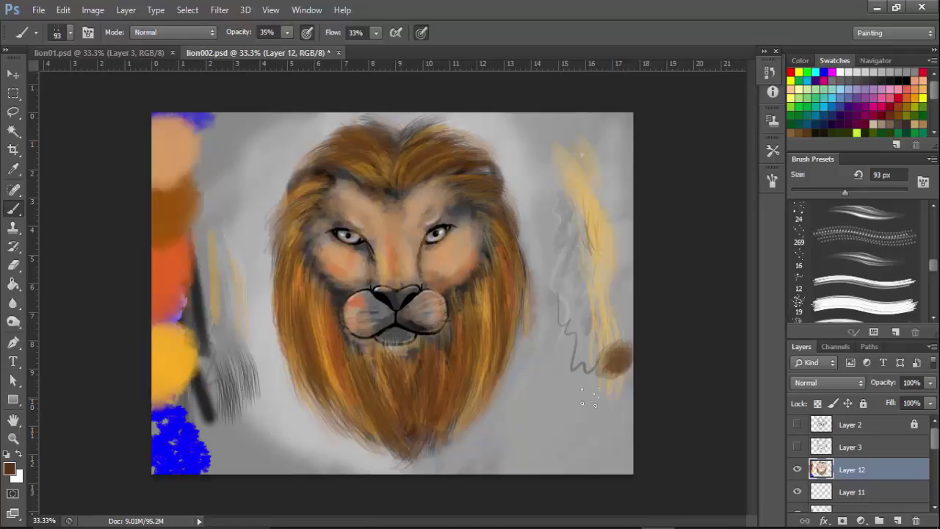
- Sample the tan swatch and paint the left cheek with the soft round 300 preset reduced to 57 px
{"action": "left_click", "coordinate": [177, 160], "text": "alt"}
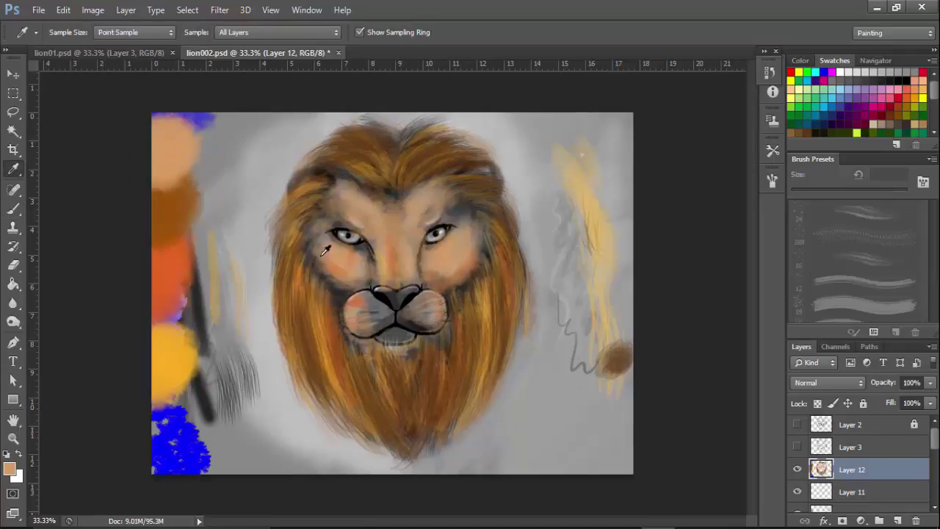
{"action": "right_click", "coordinate": [399, 241], "text": "alt"}
{"action": "left_click", "coordinate": [399, 247]}
{"action": "right_click", "coordinate": [400, 247]}
{"action": "left_click", "coordinate": [464, 320]}
{"action": "left_click", "coordinate": [448, 226]}
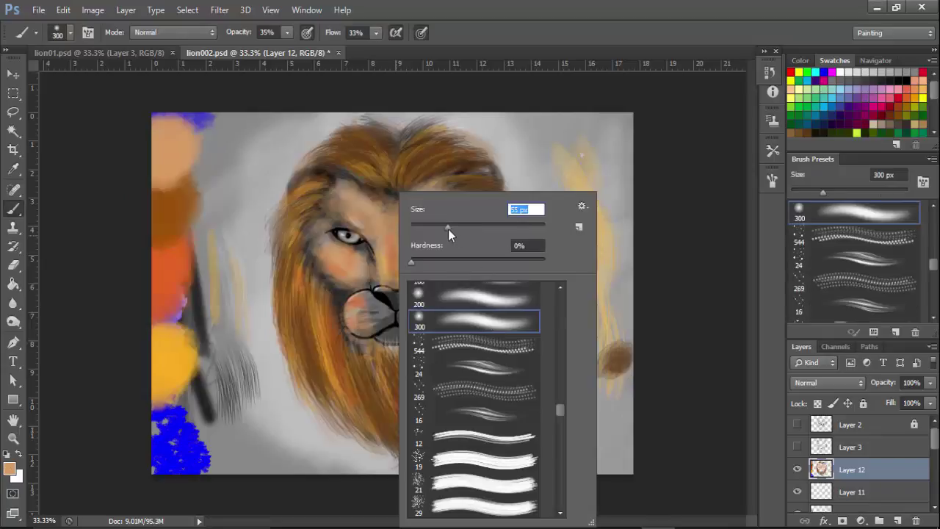
{"action": "left_click", "coordinate": [592, 156]}
{"action": "mouse_move", "coordinate": [326, 279]}
{"action": "left_mouse_down"}
{"action": "mouse_move", "coordinate": [301, 256]}
{"action": "mouse_move", "coordinate": [308, 263]}
{"action": "mouse_move", "coordinate": [311, 246]}
{"action": "mouse_move", "coordinate": [324, 288]}
{"action": "mouse_move", "coordinate": [332, 301]}
{"action": "mouse_move", "coordinate": [353, 282]}
{"action": "left_mouse_up"}
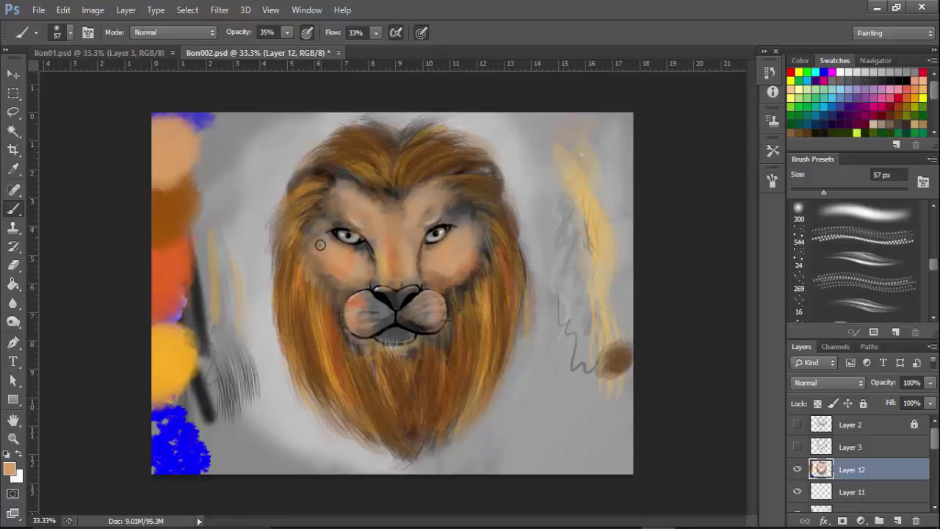
- Enlarge the soft brush to 112 px and blend tan beside the left eye and across the forehead
{"action": "right_click", "coordinate": [329, 192]}
{"action": "left_click", "coordinate": [435, 220]}
{"action": "left_click", "coordinate": [316, 260]}
{"action": "mouse_move", "coordinate": [316, 260]}
{"action": "left_mouse_down"}
{"action": "mouse_move", "coordinate": [316, 218]}
{"action": "mouse_move", "coordinate": [335, 189]}
{"action": "left_mouse_up"}
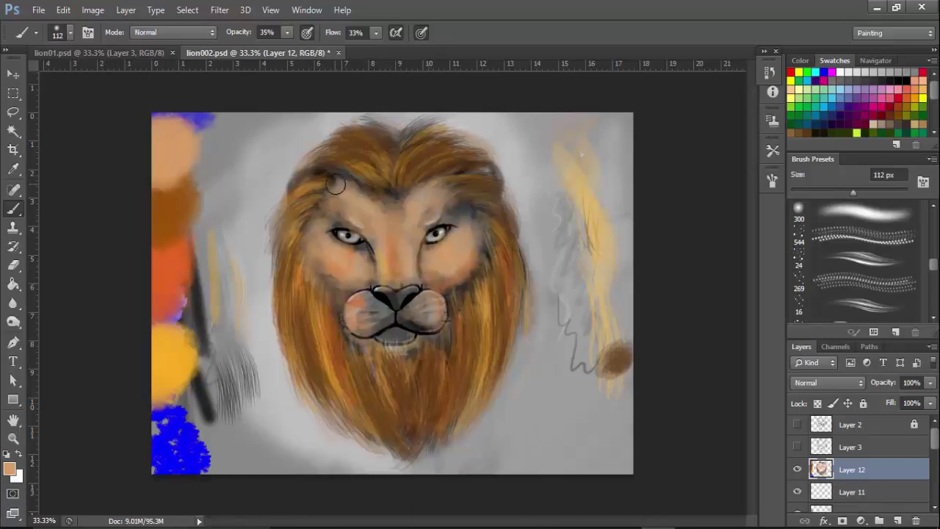
{"action": "left_click_drag", "start_coordinate": [390, 201], "coordinate": [368, 190]}
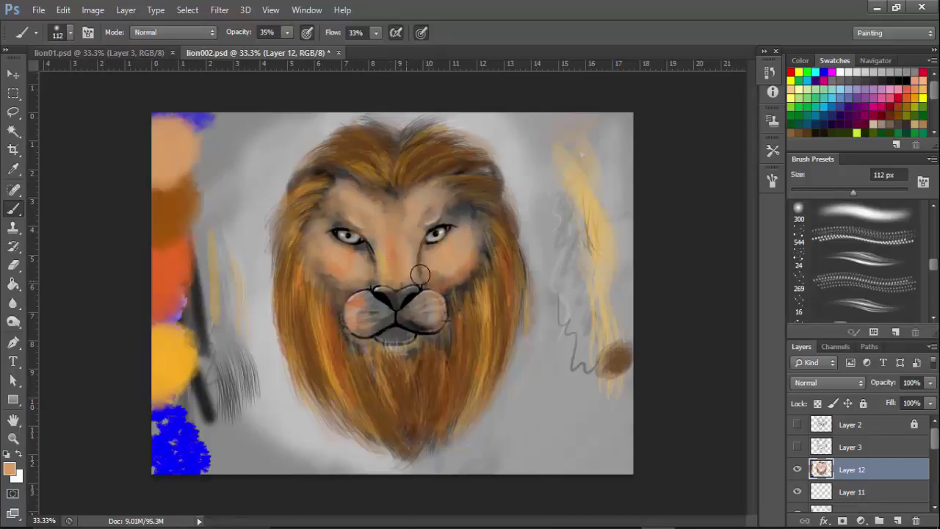
- Brush tan over both muzzle pads and the area beside the right eye
{"action": "left_click_drag", "start_coordinate": [368, 311], "coordinate": [353, 318]}
{"action": "mouse_move", "coordinate": [416, 309]}
{"action": "left_mouse_down"}
{"action": "mouse_move", "coordinate": [408, 317]}
{"action": "mouse_move", "coordinate": [431, 301]}
{"action": "left_mouse_up"}
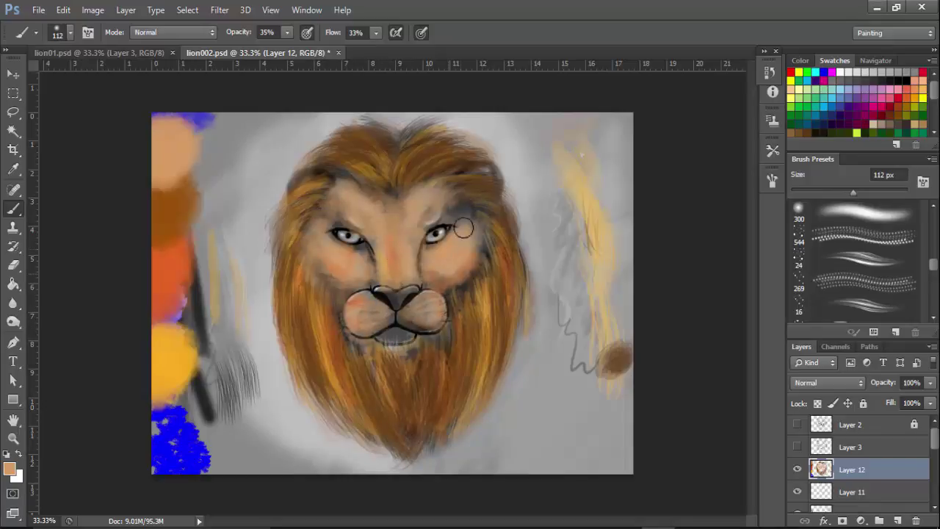
{"action": "left_click_drag", "start_coordinate": [463, 228], "coordinate": [457, 224]}
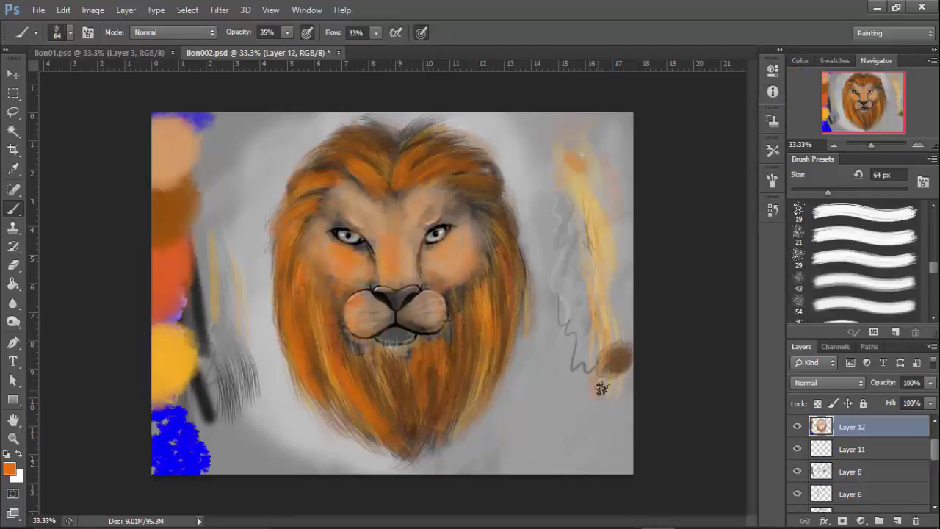
- Test an orange stroke on the grey background, then try the 269 px textured preset at a smaller size
{"action": "left_click_drag", "start_coordinate": [602, 384], "coordinate": [579, 199]}
{"action": "right_click", "coordinate": [562, 228]}
{"action": "left_click", "coordinate": [687, 316]}
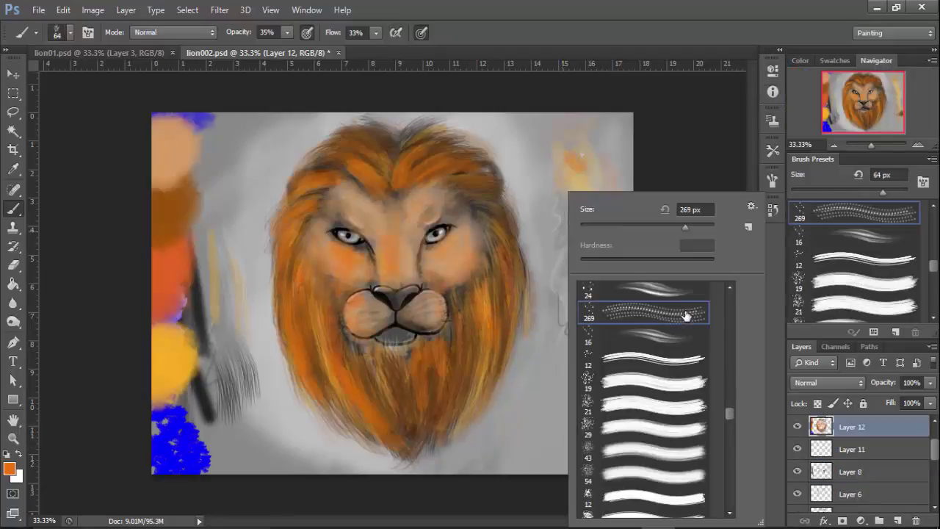
{"action": "left_click_drag", "start_coordinate": [686, 226], "coordinate": [638, 226]}
{"action": "left_click", "coordinate": [577, 178]}
- Try another brush preset with an orange test stroke on the background, and select the 48 px soft round preset
{"action": "right_click", "coordinate": [594, 297]}
{"action": "left_click_drag", "start_coordinate": [759, 388], "coordinate": [764, 470]}
{"action": "double_click", "coordinate": [698, 421]}
{"action": "left_click_drag", "start_coordinate": [594, 385], "coordinate": [592, 397]}
{"action": "right_click", "coordinate": [593, 281]}
{"action": "double_click", "coordinate": [679, 319]}
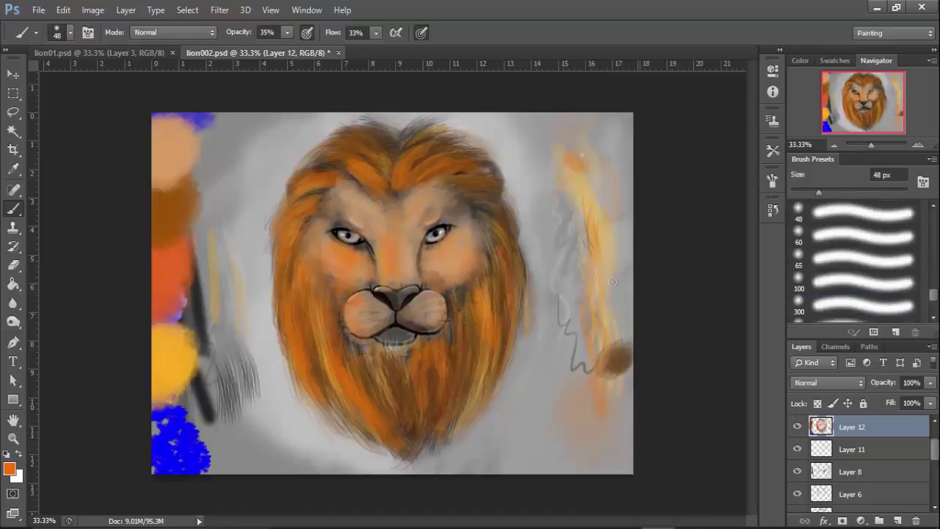
- Set the soft round brush to 66 px and test an orange stroke on the background beside the mane
{"action": "right_click", "coordinate": [593, 281]}
{"action": "left_click_drag", "start_coordinate": [637, 227], "coordinate": [620, 227]}
{"action": "left_click", "coordinate": [586, 325]}
{"action": "right_click", "coordinate": [592, 278]}
{"action": "type", "text": "66"}
{"action": "key", "text": "Return"}
{"action": "key", "text": "ctrl+plus"}
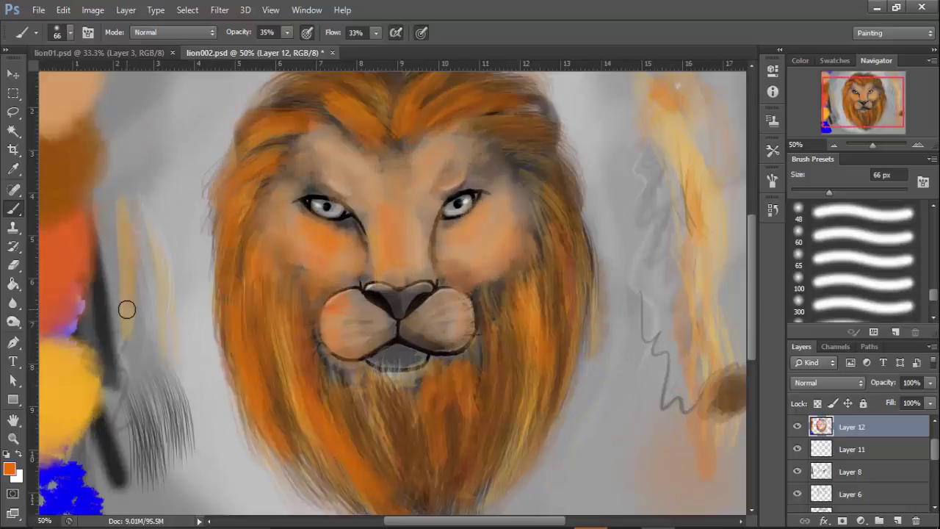
{"action": "left_click_drag", "start_coordinate": [136, 168], "coordinate": [162, 224]}
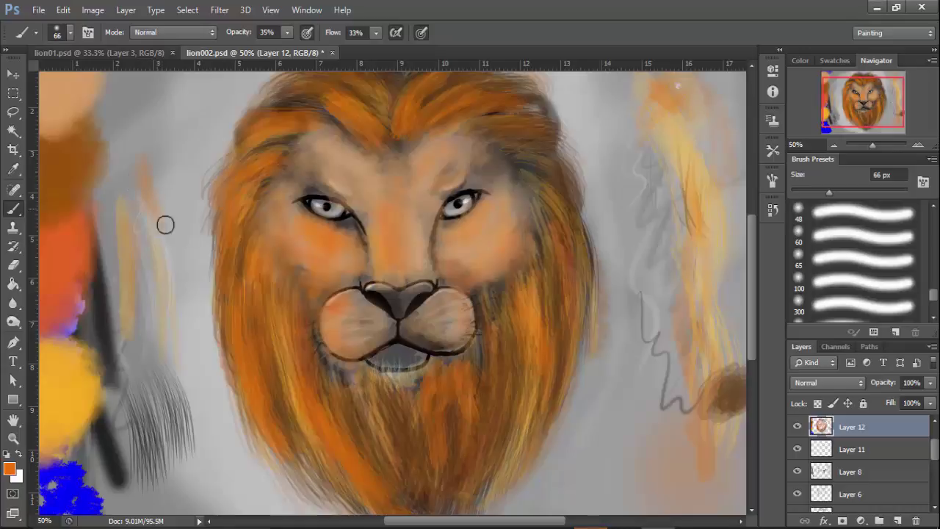
- Choose a near-white foreground color and paint the muzzle pads and chin
{"action": "left_click", "coordinate": [9, 469]}
{"action": "mouse_move", "coordinate": [558, 202]}
{"action": "left_mouse_down"}
{"action": "mouse_move", "coordinate": [555, 221]}
{"action": "mouse_move", "coordinate": [554, 206]}
{"action": "left_mouse_up"}
{"action": "left_click", "coordinate": [735, 248]}
{"action": "left_click", "coordinate": [745, 271]}
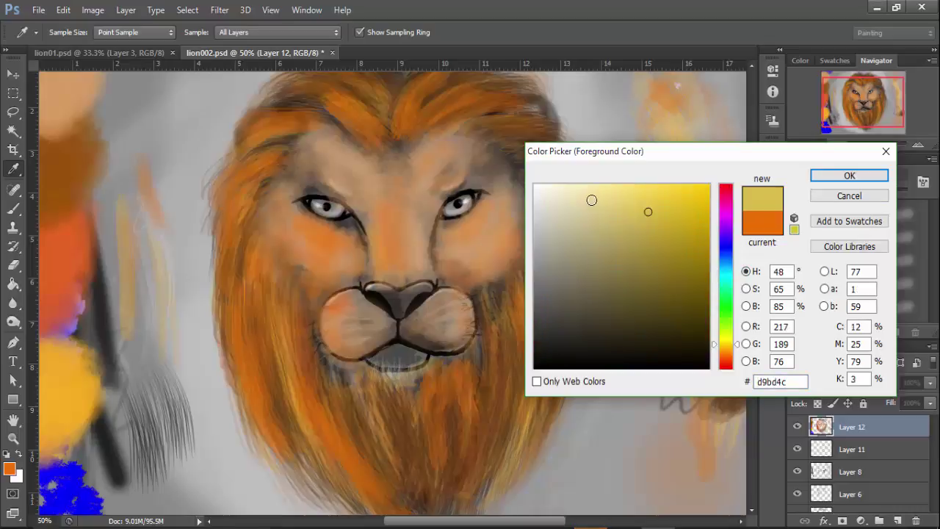
{"action": "left_click", "coordinate": [594, 201]}
{"action": "left_click_drag", "start_coordinate": [728, 354], "coordinate": [729, 357]}
{"action": "key", "text": "Return"}
{"action": "key", "text": "b"}
{"action": "mouse_move", "coordinate": [330, 345]}
{"action": "left_mouse_down"}
{"action": "mouse_move", "coordinate": [357, 340]}
{"action": "mouse_move", "coordinate": [336, 299]}
{"action": "mouse_move", "coordinate": [340, 313]}
{"action": "mouse_move", "coordinate": [375, 310]}
{"action": "mouse_move", "coordinate": [370, 343]}
{"action": "mouse_move", "coordinate": [329, 311]}
{"action": "mouse_move", "coordinate": [327, 330]}
{"action": "mouse_move", "coordinate": [453, 323]}
{"action": "mouse_move", "coordinate": [412, 360]}
{"action": "mouse_move", "coordinate": [386, 348]}
{"action": "mouse_move", "coordinate": [339, 298]}
{"action": "mouse_move", "coordinate": [338, 332]}
{"action": "mouse_move", "coordinate": [422, 310]}
{"action": "mouse_move", "coordinate": [462, 315]}
{"action": "mouse_move", "coordinate": [421, 338]}
{"action": "mouse_move", "coordinate": [458, 336]}
{"action": "mouse_move", "coordinate": [470, 323]}
{"action": "left_mouse_up"}
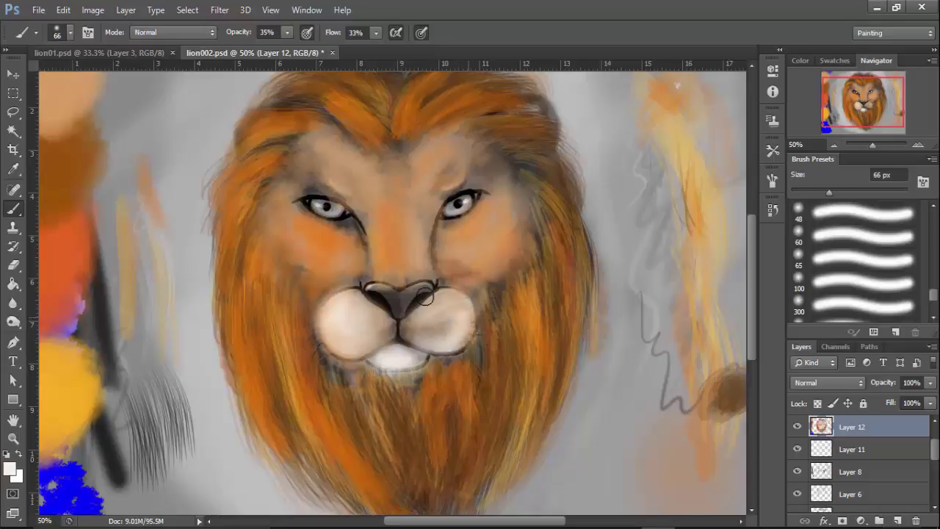
- Reduce the brush to 20 px and paint near-white highlights beneath both eyes
{"action": "right_click", "coordinate": [484, 326]}
{"action": "left_click", "coordinate": [519, 227]}
{"action": "left_click_drag", "start_coordinate": [446, 229], "coordinate": [455, 224]}
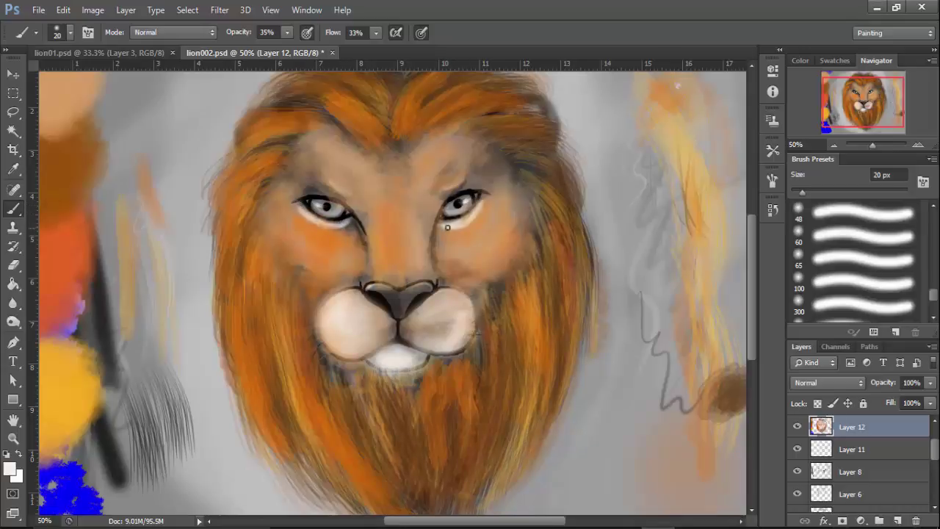
- Set the soft round brush to 38 px and paint near-white highlights above both eyes
{"action": "right_click", "coordinate": [480, 209]}
{"action": "left_click", "coordinate": [475, 223]}
{"action": "left_click", "coordinate": [304, 224]}
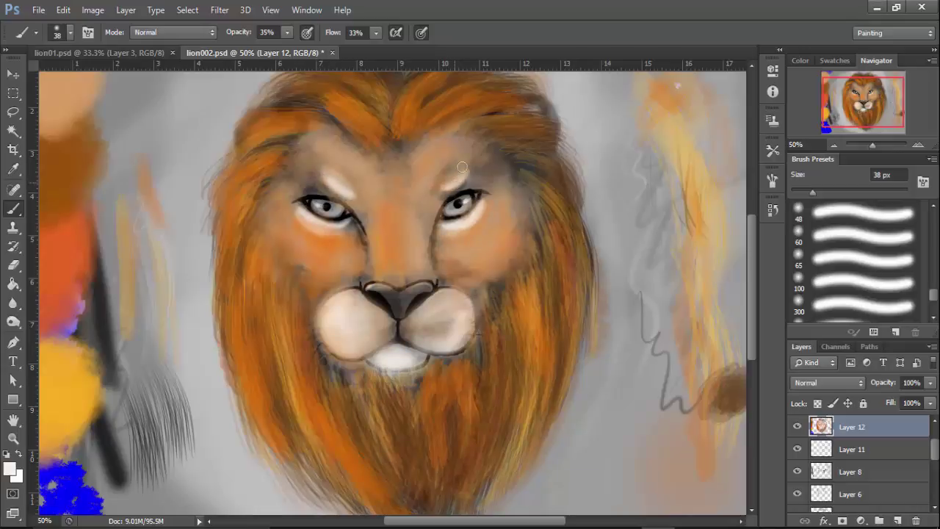
- Select the 16 px hair-textured brush preset and enlarge it to 98 px
{"action": "right_click", "coordinate": [388, 412]}
{"action": "mouse_move", "coordinate": [544, 482]}
{"action": "left_mouse_down"}
{"action": "mouse_move", "coordinate": [545, 495]}
{"action": "mouse_move", "coordinate": [541, 412]}
{"action": "left_mouse_up"}
{"action": "left_click", "coordinate": [478, 367]}
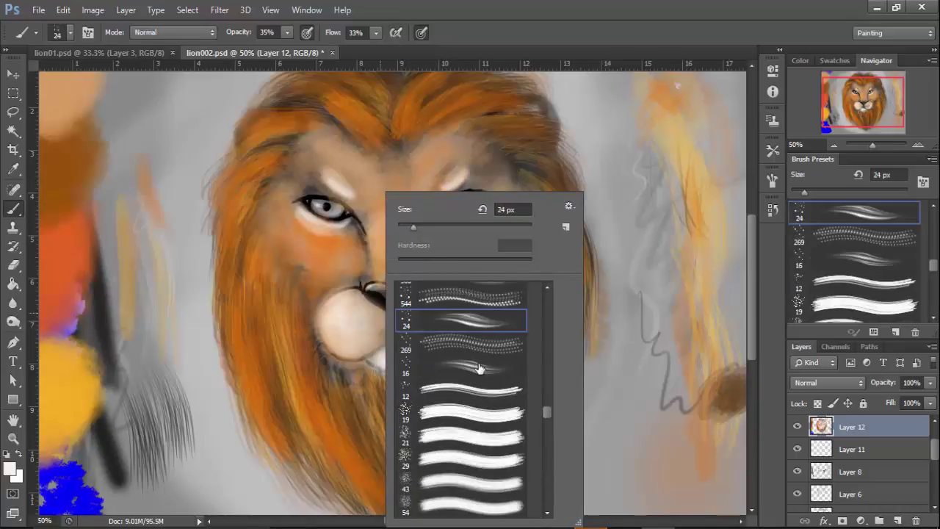
{"action": "key", "text": "Return"}
{"action": "key", "text": "bracketright"}
{"action": "key", "text": "bracketright"}
{"action": "key", "text": "bracketright"}
{"action": "key", "text": "bracketright"}
{"action": "key", "text": "bracketright"}
{"action": "key", "text": "bracketright"}
{"action": "key", "text": "bracketright"}
{"action": "key", "text": "bracketright"}
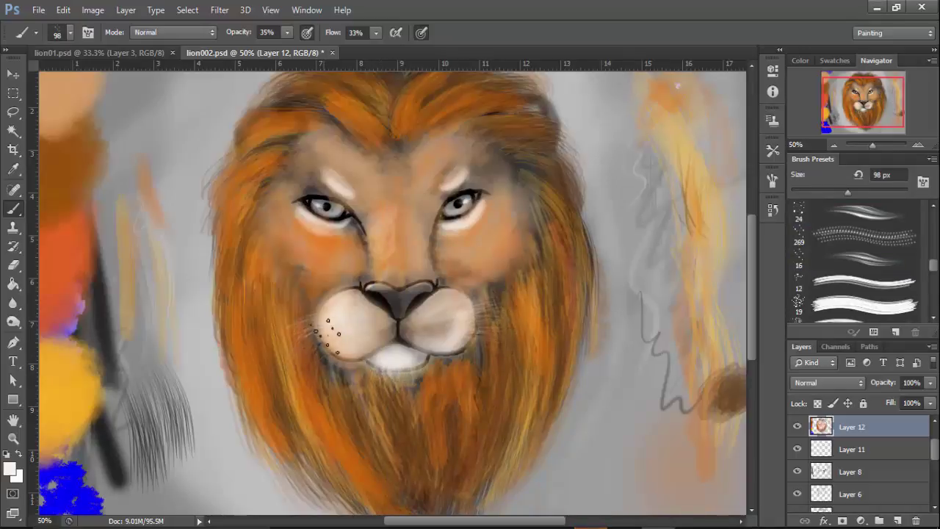
- Paint fine near-white strands on the chin tuft, both sides of the mane and its crown
{"action": "mouse_move", "coordinate": [409, 381]}
{"action": "left_mouse_down"}
{"action": "mouse_move", "coordinate": [391, 373]}
{"action": "mouse_move", "coordinate": [398, 376]}
{"action": "left_mouse_up"}
{"action": "mouse_move", "coordinate": [568, 298]}
{"action": "left_mouse_down"}
{"action": "mouse_move", "coordinate": [565, 345]}
{"action": "mouse_move", "coordinate": [563, 316]}
{"action": "mouse_move", "coordinate": [545, 323]}
{"action": "mouse_move", "coordinate": [549, 332]}
{"action": "mouse_move", "coordinate": [567, 227]}
{"action": "mouse_move", "coordinate": [580, 213]}
{"action": "left_mouse_up"}
{"action": "mouse_move", "coordinate": [248, 283]}
{"action": "left_mouse_down"}
{"action": "mouse_move", "coordinate": [261, 330]}
{"action": "mouse_move", "coordinate": [304, 378]}
{"action": "mouse_move", "coordinate": [228, 323]}
{"action": "mouse_move", "coordinate": [268, 128]}
{"action": "mouse_move", "coordinate": [294, 114]}
{"action": "mouse_move", "coordinate": [526, 104]}
{"action": "left_mouse_up"}
{"action": "left_click_drag", "start_coordinate": [362, 103], "coordinate": [327, 86]}
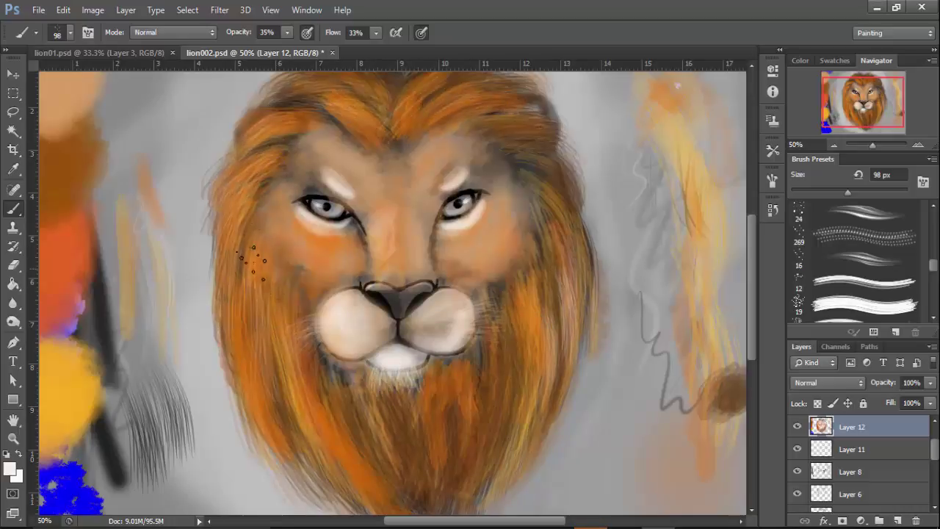
{"action": "mouse_move", "coordinate": [239, 260]}
{"action": "left_mouse_down"}
{"action": "mouse_move", "coordinate": [235, 248]}
{"action": "mouse_move", "coordinate": [241, 263]}
{"action": "mouse_move", "coordinate": [227, 277]}
{"action": "mouse_move", "coordinate": [235, 249]}
{"action": "mouse_move", "coordinate": [217, 263]}
{"action": "mouse_move", "coordinate": [233, 309]}
{"action": "mouse_move", "coordinate": [242, 390]}
{"action": "mouse_move", "coordinate": [259, 411]}
{"action": "left_mouse_up"}
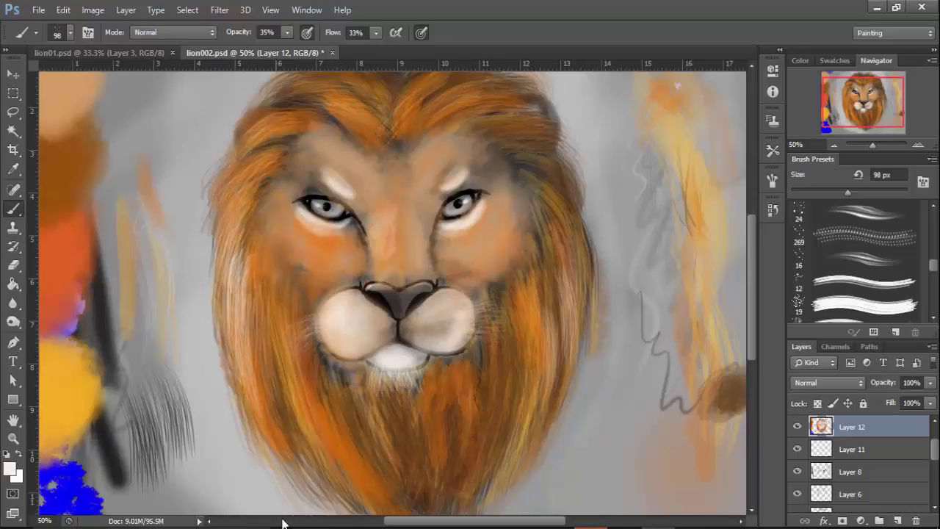
- Sample near-black from the dark smear on the background and paint dark strands along the mane's left edge
{"action": "left_click", "coordinate": [106, 316], "text": "alt"}
{"action": "mouse_move", "coordinate": [220, 294]}
{"action": "left_mouse_down"}
{"action": "mouse_move", "coordinate": [227, 254]}
{"action": "mouse_move", "coordinate": [239, 370]}
{"action": "left_mouse_up"}
{"action": "left_click_drag", "start_coordinate": [220, 316], "coordinate": [217, 220]}
{"action": "left_click_drag", "start_coordinate": [232, 294], "coordinate": [254, 411]}
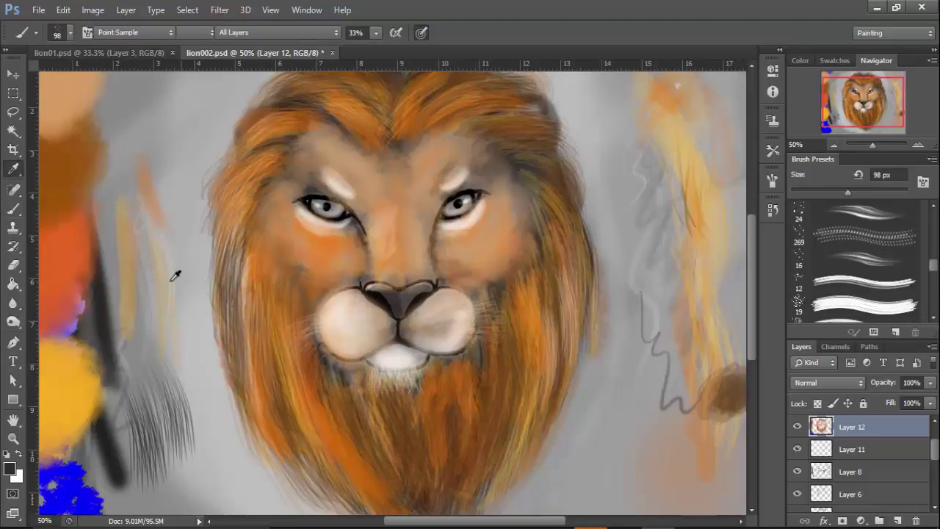
- Layer red, reddish-brown and orange tones sampled from the painting over the left side of the mane
{"action": "left_click", "coordinate": [80, 303], "text": "alt"}
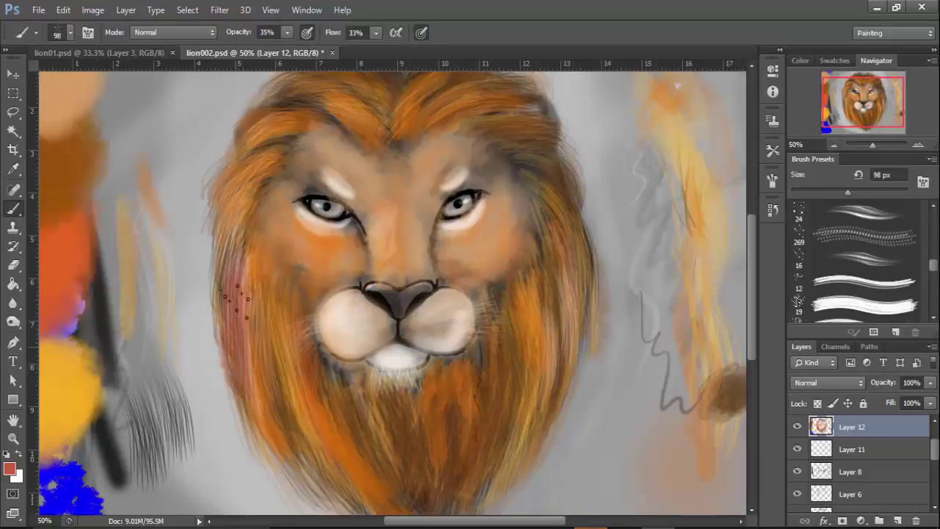
{"action": "left_click", "coordinate": [374, 134], "text": "alt"}
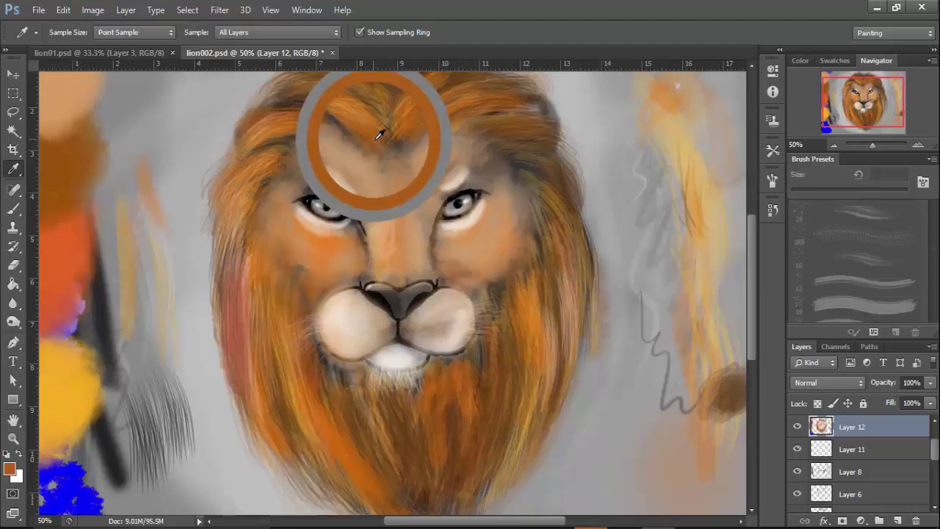
{"action": "mouse_move", "coordinate": [243, 305]}
{"action": "left_mouse_down"}
{"action": "mouse_move", "coordinate": [233, 356]}
{"action": "mouse_move", "coordinate": [234, 229]}
{"action": "mouse_move", "coordinate": [257, 323]}
{"action": "left_mouse_up"}
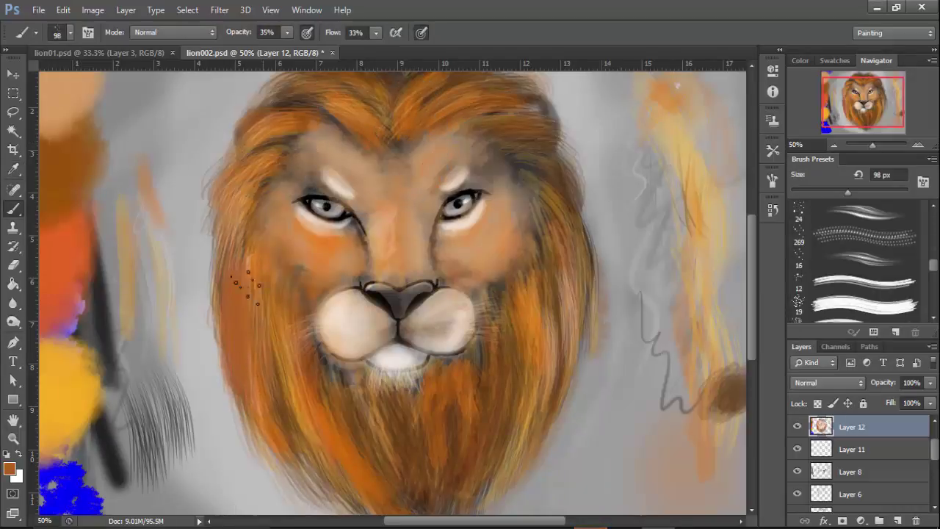
{"action": "left_click", "coordinate": [325, 239], "text": "alt"}
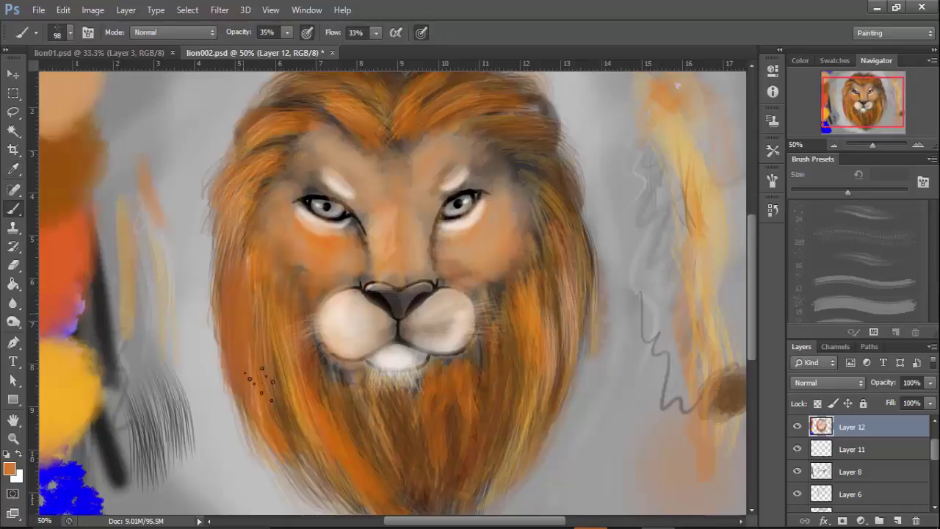
{"action": "key", "text": "ctrl+minus"}
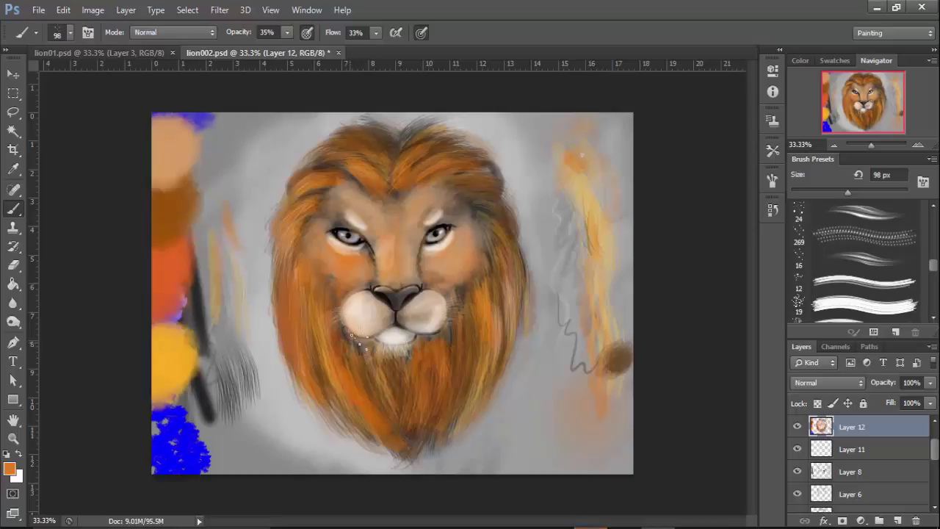
- Set the hair-textured brush to 39 px with a tip angle of 51°
{"action": "right_click", "coordinate": [462, 271]}
{"action": "left_click", "coordinate": [494, 226]}
{"action": "left_click", "coordinate": [447, 335]}
{"action": "key", "text": "F5"}
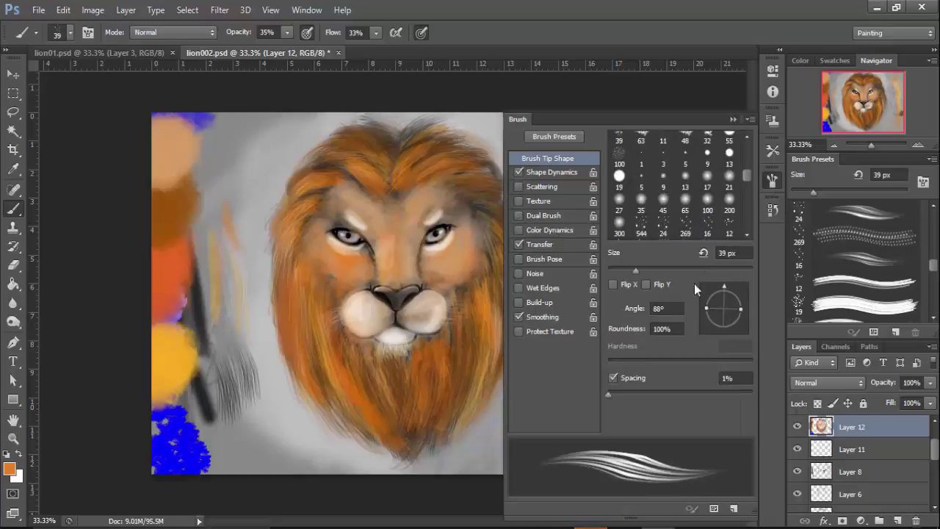
{"action": "left_click", "coordinate": [740, 289]}
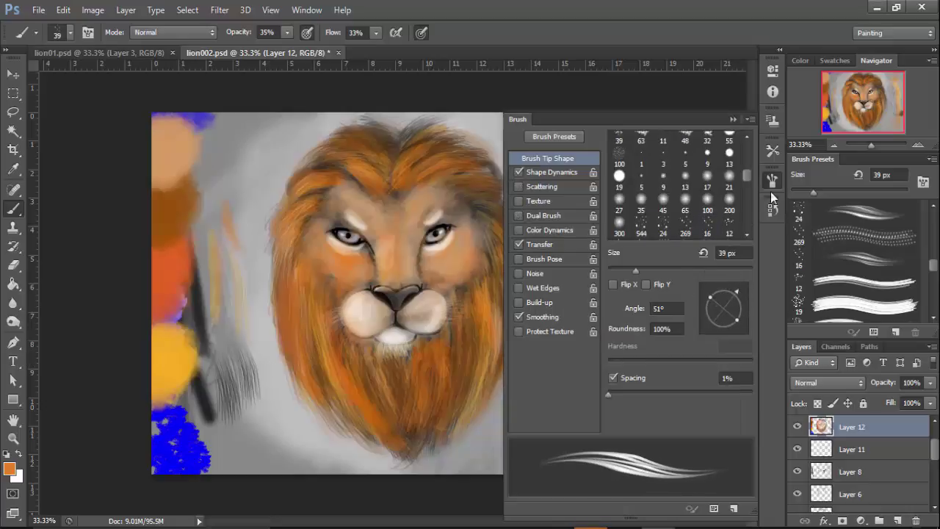
{"action": "left_click", "coordinate": [772, 183]}
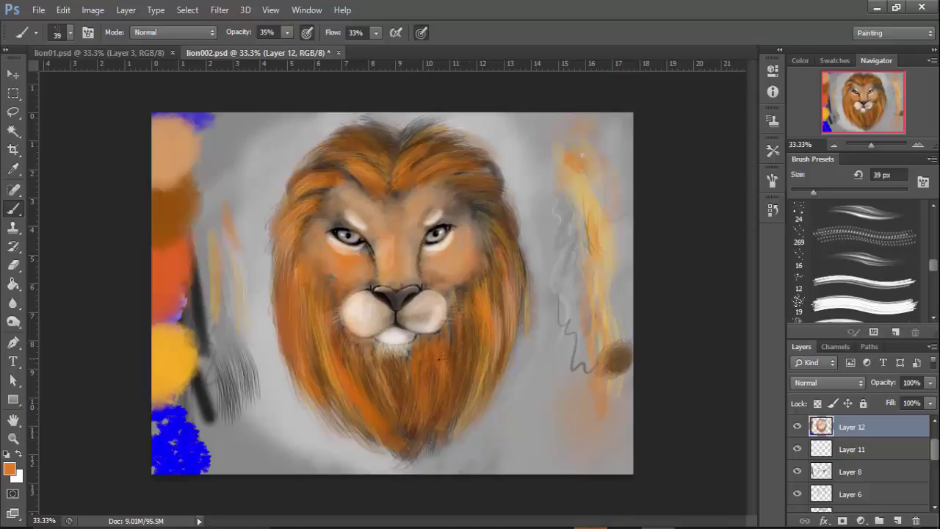
- Add a new layer and test a 77 px soft round brush in orange on the background beside the mane
{"action": "left_click", "coordinate": [897, 520]}
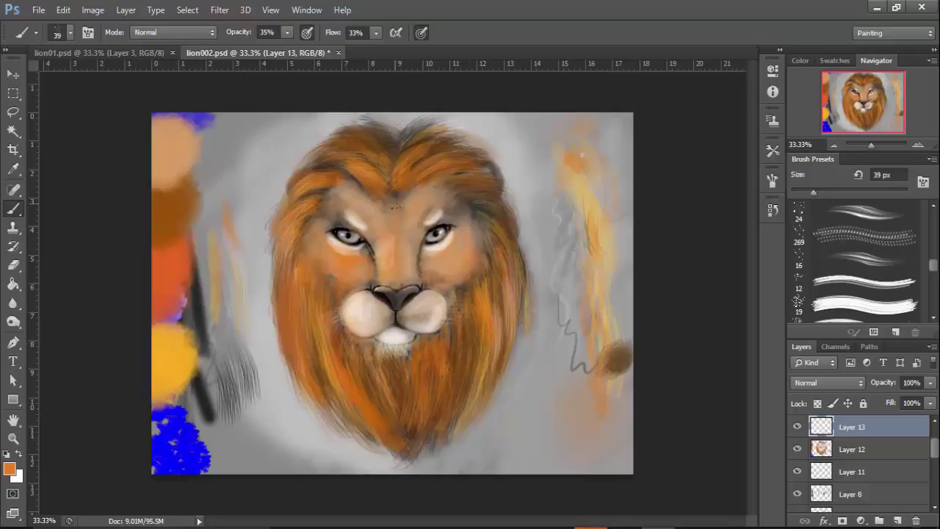
{"action": "right_click", "coordinate": [409, 193]}
{"action": "mouse_move", "coordinate": [566, 392]}
{"action": "left_mouse_down"}
{"action": "mouse_move", "coordinate": [567, 298]}
{"action": "mouse_move", "coordinate": [567, 486]}
{"action": "left_mouse_up"}
{"action": "left_click", "coordinate": [506, 417]}
{"action": "left_click", "coordinate": [470, 226]}
{"action": "left_click", "coordinate": [553, 163]}
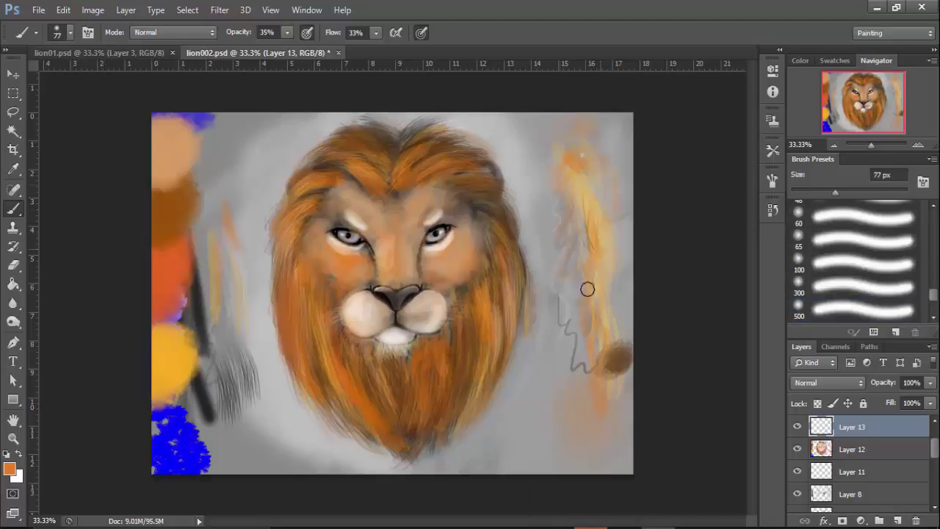
- Choose a dark brown foreground color and reduce the soft round brush to 44 px
{"action": "left_click", "coordinate": [10, 471]}
{"action": "left_click", "coordinate": [685, 305]}
{"action": "left_click", "coordinate": [849, 176]}
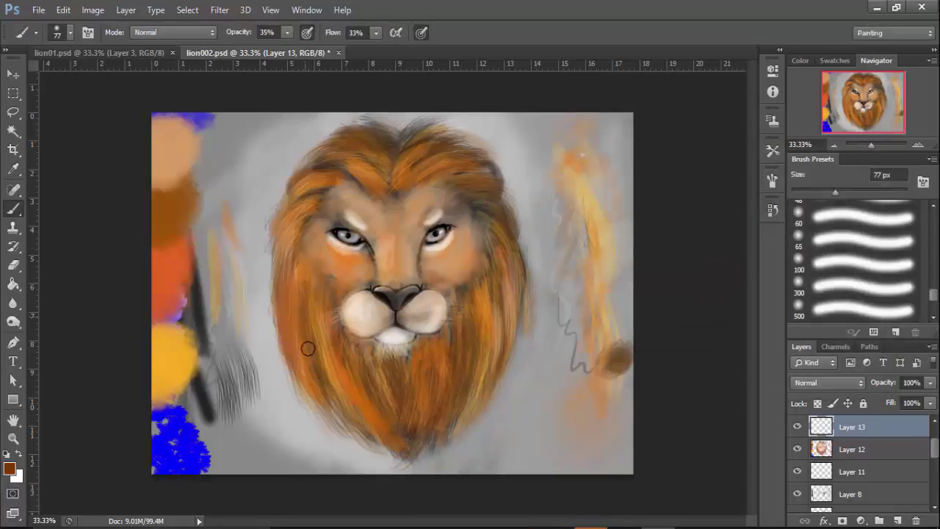
{"action": "right_click", "coordinate": [305, 307]}
{"action": "key", "text": "Return"}
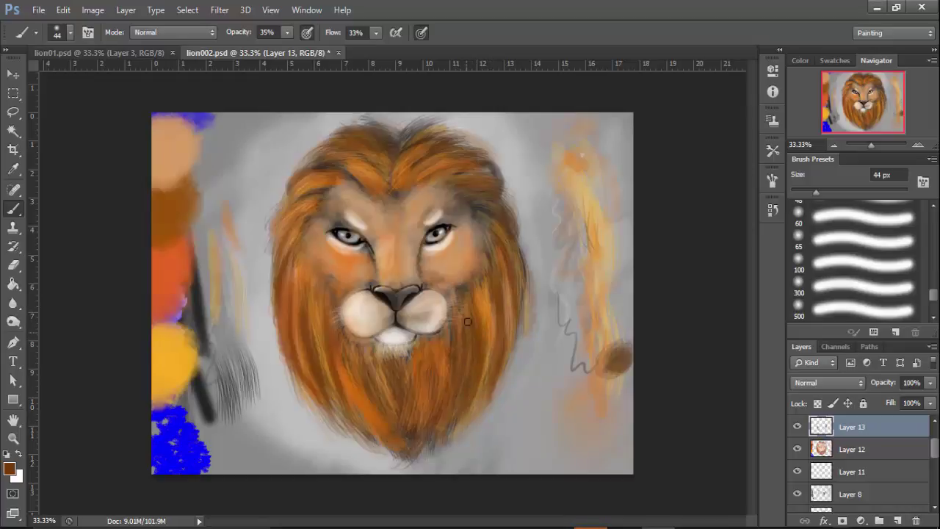
- Paint dark brown strands down both sides of the mane and through the beard
{"action": "mouse_move", "coordinate": [490, 338]}
{"action": "left_mouse_down"}
{"action": "mouse_move", "coordinate": [490, 304]}
{"action": "mouse_move", "coordinate": [487, 356]}
{"action": "left_mouse_up"}
{"action": "left_click_drag", "start_coordinate": [485, 311], "coordinate": [482, 338]}
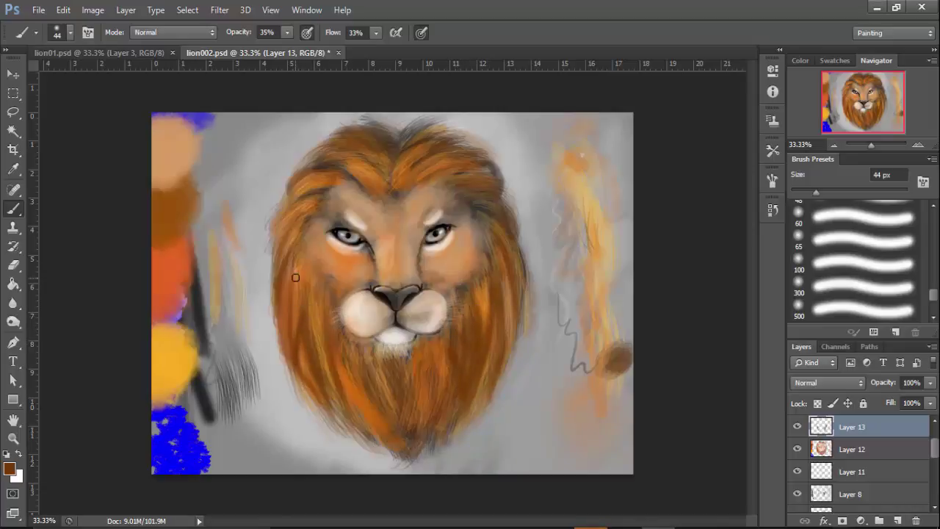
{"action": "left_click_drag", "start_coordinate": [277, 311], "coordinate": [286, 359]}
{"action": "mouse_move", "coordinate": [354, 367]}
{"action": "left_mouse_down"}
{"action": "mouse_move", "coordinate": [348, 424]}
{"action": "mouse_move", "coordinate": [372, 443]}
{"action": "left_mouse_up"}
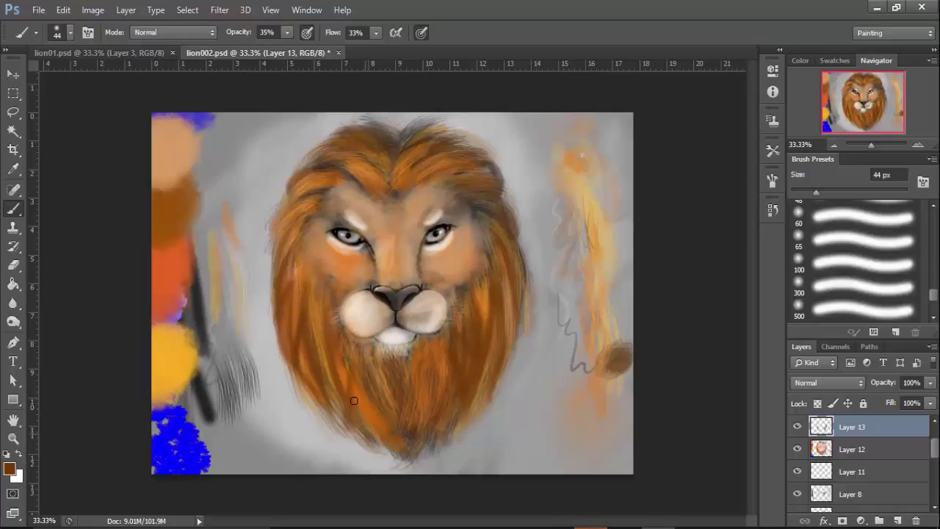
{"action": "mouse_move", "coordinate": [353, 401]}
{"action": "left_mouse_down"}
{"action": "mouse_move", "coordinate": [385, 448]}
{"action": "mouse_move", "coordinate": [378, 433]}
{"action": "left_mouse_up"}
{"action": "mouse_move", "coordinate": [403, 387]}
{"action": "left_mouse_down"}
{"action": "mouse_move", "coordinate": [408, 429]}
{"action": "mouse_move", "coordinate": [376, 387]}
{"action": "mouse_move", "coordinate": [410, 454]}
{"action": "mouse_move", "coordinate": [434, 444]}
{"action": "mouse_move", "coordinate": [425, 383]}
{"action": "mouse_move", "coordinate": [437, 361]}
{"action": "left_mouse_up"}
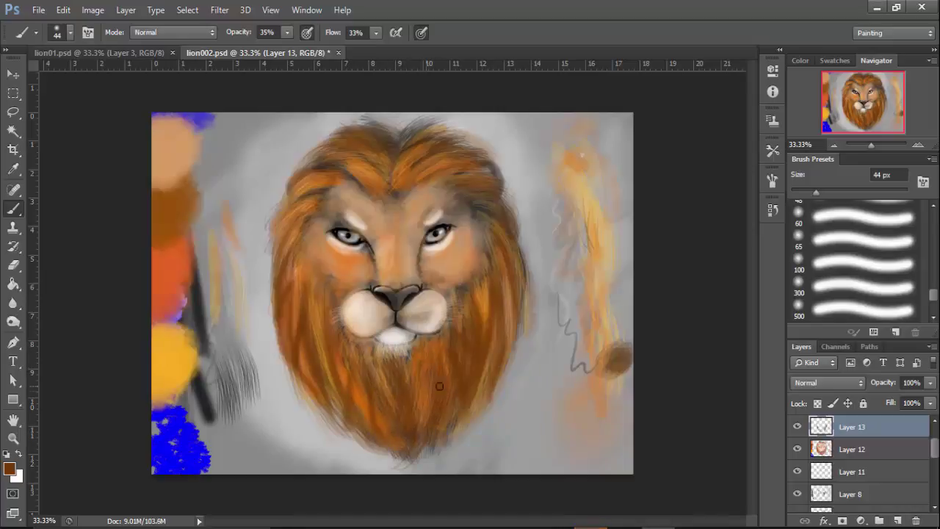
- Paint dark brown shading on both upper sides of the mane and beside the left cheek
{"action": "left_click_drag", "start_coordinate": [324, 185], "coordinate": [279, 219]}
{"action": "left_click_drag", "start_coordinate": [293, 186], "coordinate": [294, 221]}
{"action": "mouse_move", "coordinate": [310, 173]}
{"action": "left_mouse_down"}
{"action": "mouse_move", "coordinate": [300, 176]}
{"action": "mouse_move", "coordinate": [297, 202]}
{"action": "left_mouse_up"}
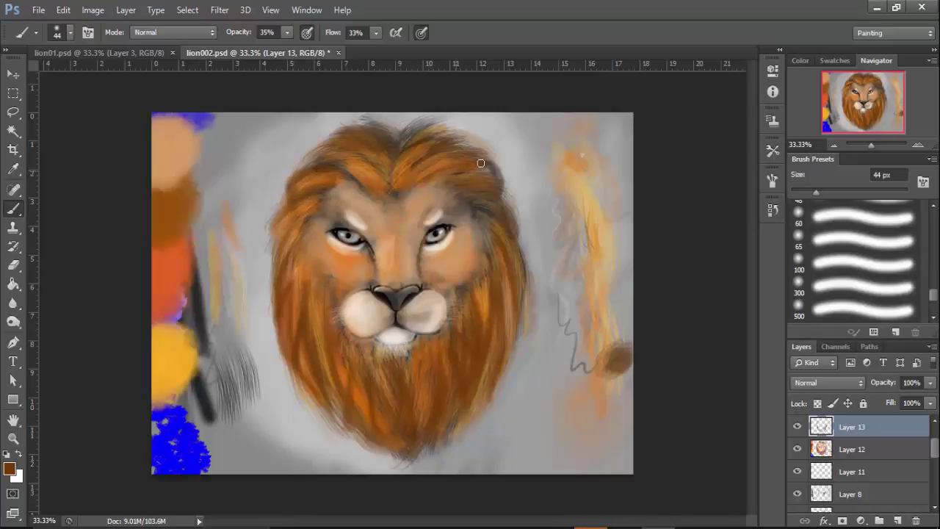
{"action": "mouse_move", "coordinate": [454, 170]}
{"action": "left_mouse_down"}
{"action": "mouse_move", "coordinate": [495, 171]}
{"action": "mouse_move", "coordinate": [466, 170]}
{"action": "mouse_move", "coordinate": [482, 165]}
{"action": "mouse_move", "coordinate": [494, 201]}
{"action": "left_mouse_up"}
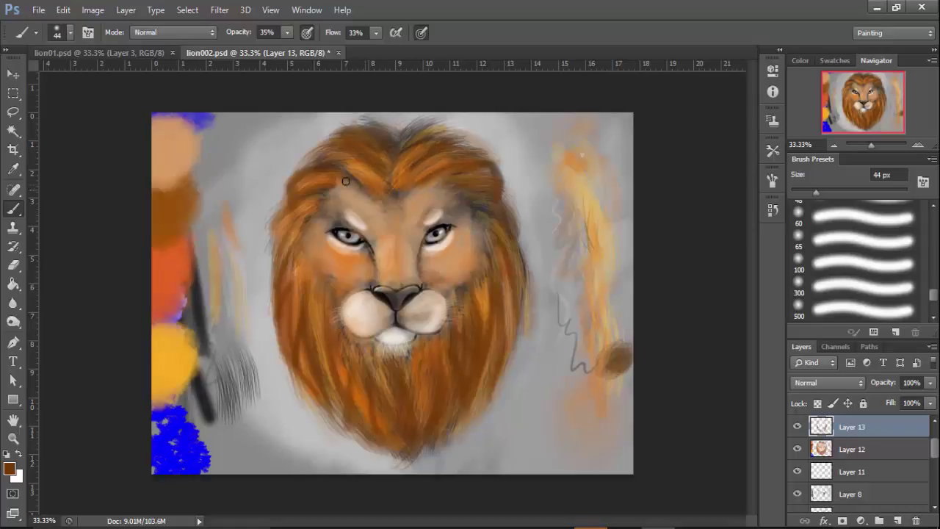
{"action": "left_click_drag", "start_coordinate": [312, 250], "coordinate": [301, 274]}
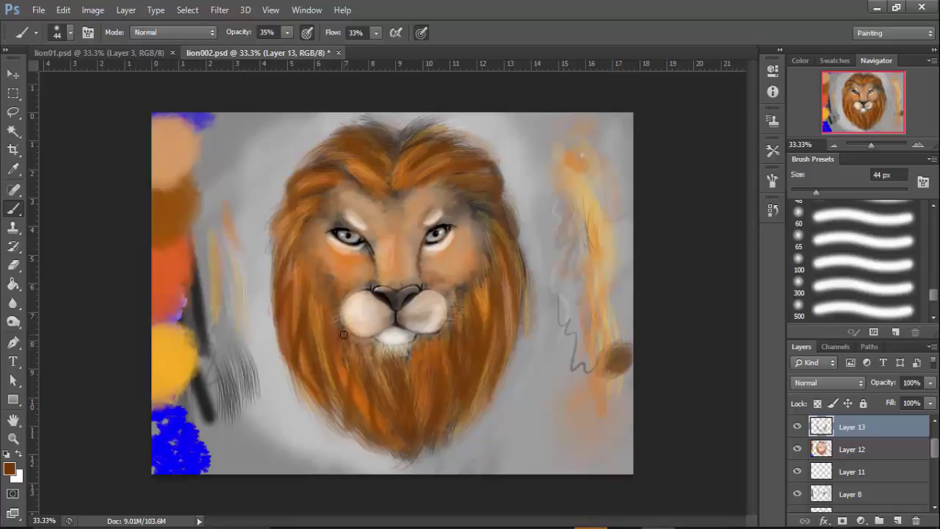
- Set the soft round brush to 75 px and choose the darker brown foreground color #633002
{"action": "right_click", "coordinate": [491, 192]}
{"action": "type", "text": "75"}
{"action": "key", "text": "Return"}
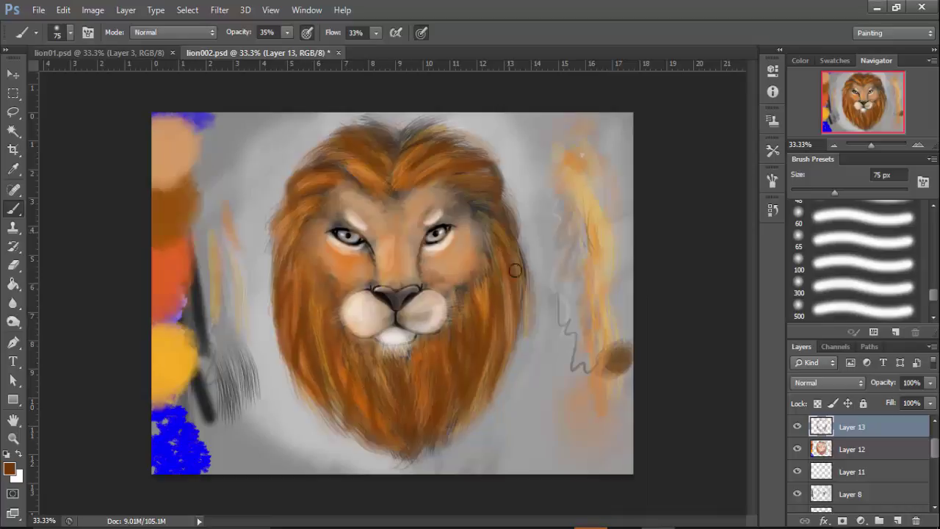
{"action": "left_click", "coordinate": [863, 236]}
{"action": "left_click", "coordinate": [9, 469]}
{"action": "left_click", "coordinate": [707, 297]}
{"action": "key", "text": "Return"}
- Reduce the soft round brush to 29 px, test it on the background and paint darker brown strands in the mane
{"action": "right_click", "coordinate": [403, 337]}
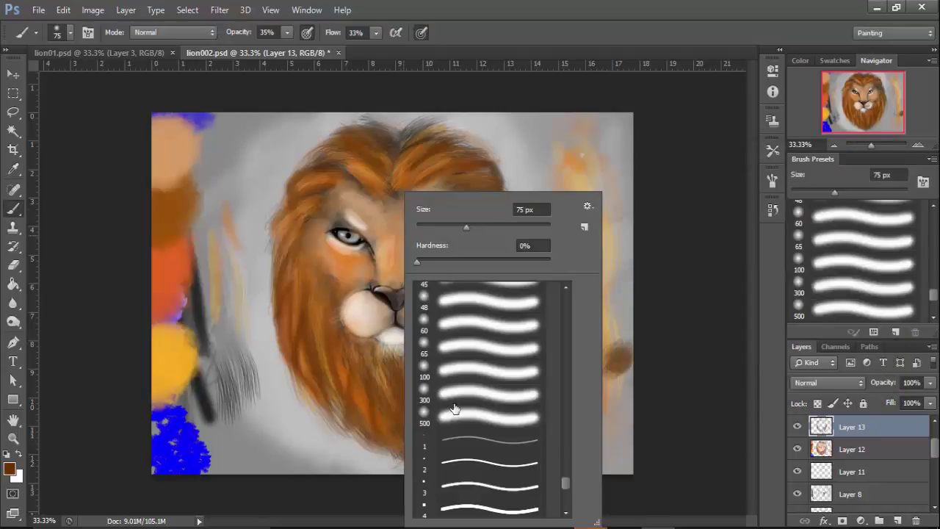
{"action": "left_click", "coordinate": [455, 325]}
{"action": "left_click_drag", "start_coordinate": [453, 226], "coordinate": [435, 227]}
{"action": "left_click_drag", "start_coordinate": [620, 227], "coordinate": [600, 272]}
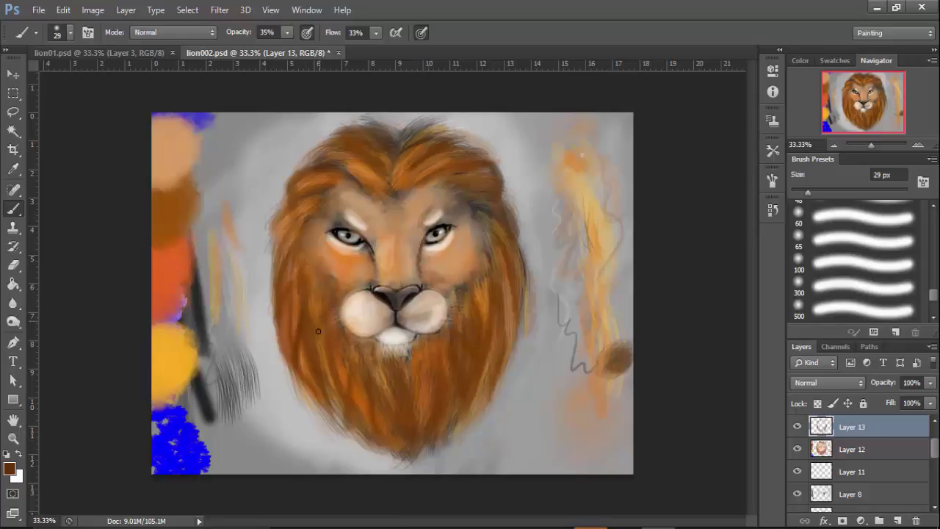
{"action": "left_click_drag", "start_coordinate": [483, 311], "coordinate": [486, 298]}
- Select the 1 px brush preset and a near-black foreground color, and add a new layer for the whiskers
{"action": "right_click", "coordinate": [569, 277]}
{"action": "double_click", "coordinate": [676, 441]}
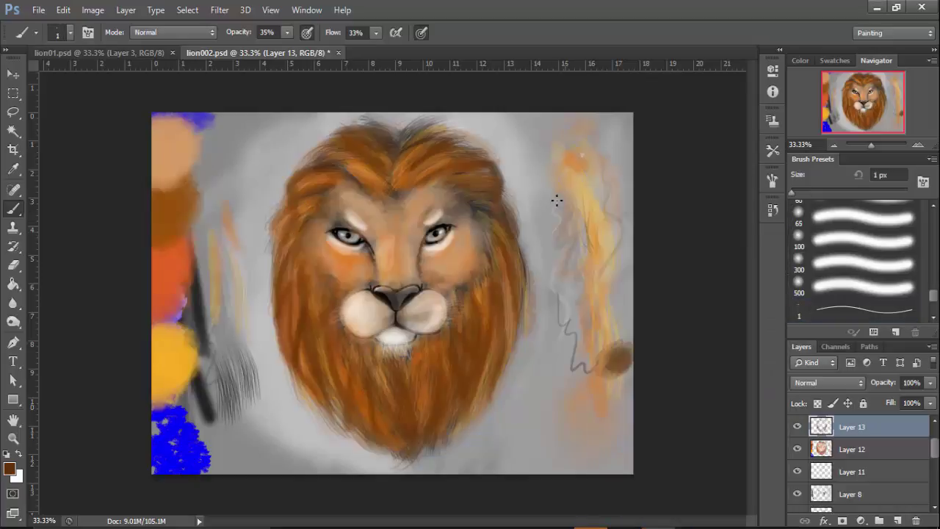
{"action": "left_click", "coordinate": [13, 470]}
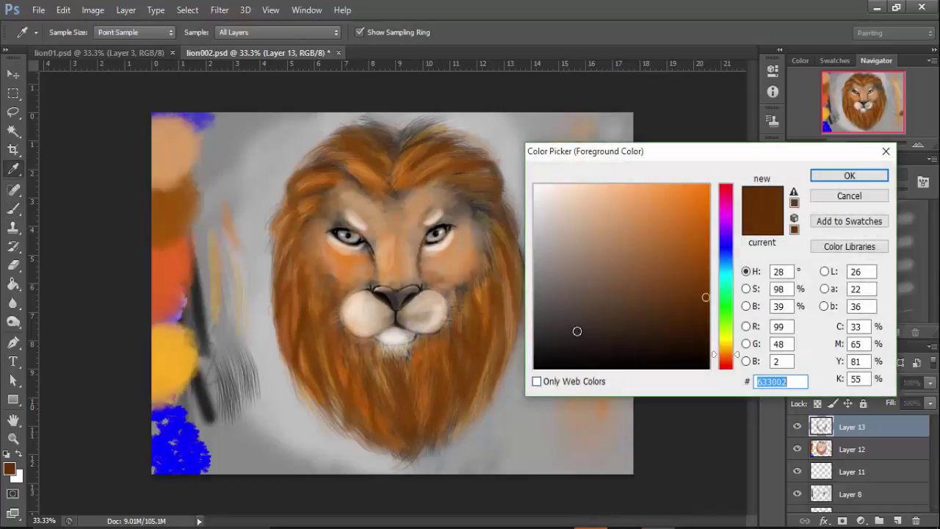
{"action": "left_click", "coordinate": [625, 350]}
{"action": "left_click", "coordinate": [850, 174]}
{"action": "key", "text": "ctrl+shift+alt+n"}
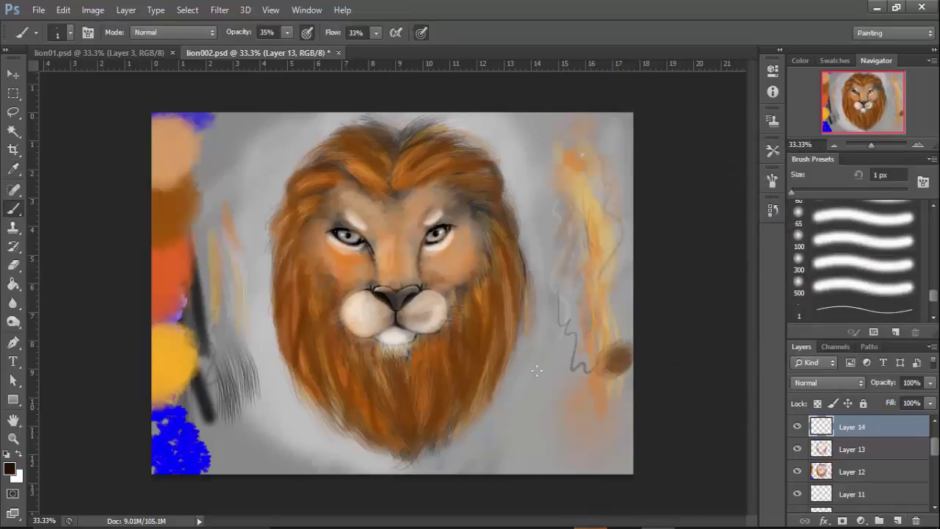
- Raise the brush opacity to 87% and flow to 100%, and paint thin near-black whiskers on both sides of the muzzle
{"action": "key", "text": "ctrl+plus"}
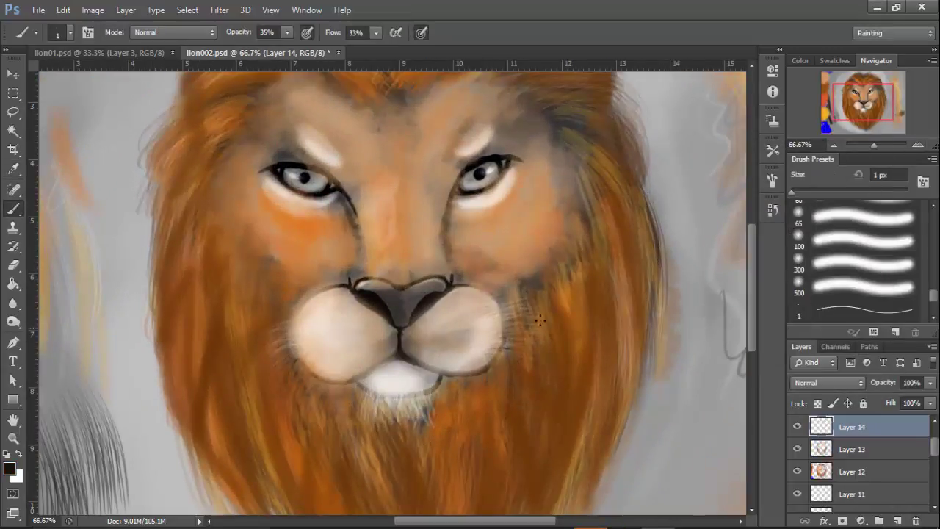
{"action": "key", "text": "8"}
{"action": "key", "text": "7"}
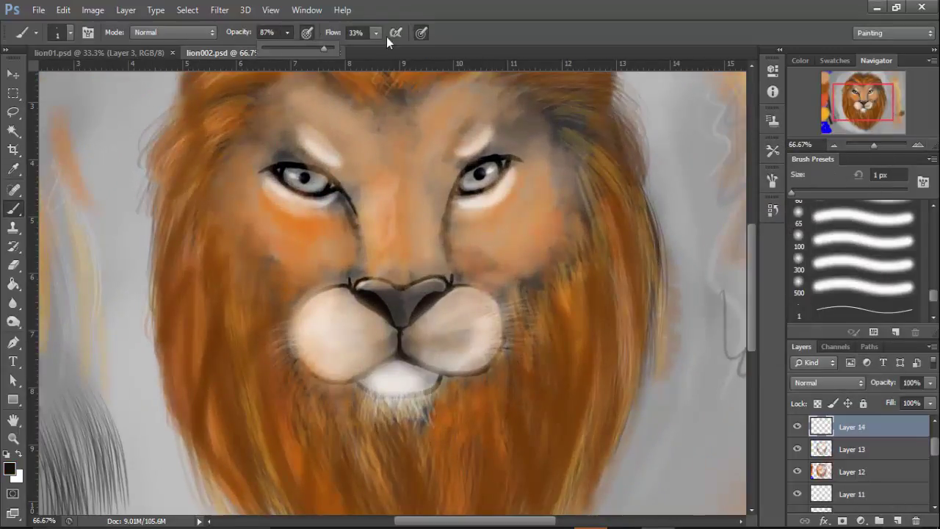
{"action": "key", "text": "shift+0"}
{"action": "left_click_drag", "start_coordinate": [484, 312], "coordinate": [570, 295]}
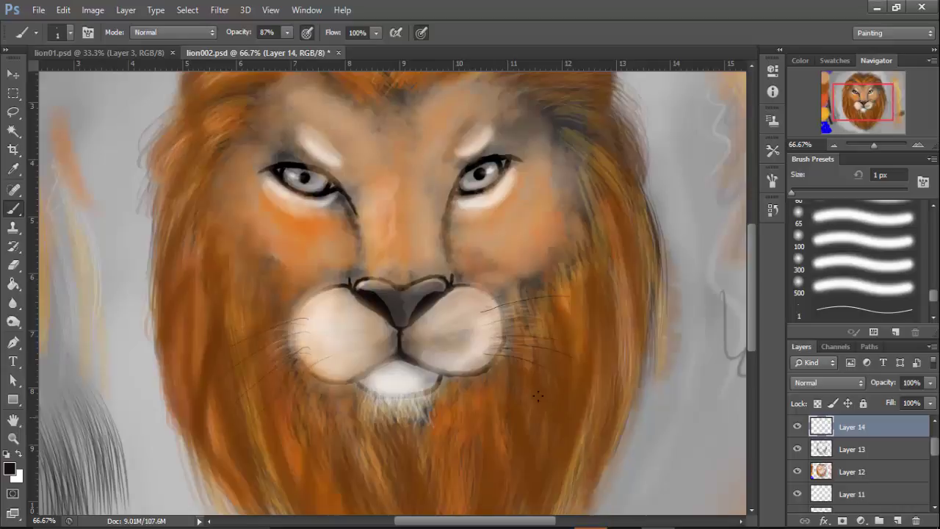
- Switch to an 11 px soft round brush and paint a short dark line on the left muzzle pad
{"action": "right_click", "coordinate": [324, 329]}
{"action": "mouse_move", "coordinate": [363, 226]}
{"action": "left_mouse_down"}
{"action": "mouse_move", "coordinate": [388, 225]}
{"action": "mouse_move", "coordinate": [387, 242]}
{"action": "mouse_move", "coordinate": [369, 242]}
{"action": "left_mouse_up"}
{"action": "left_click", "coordinate": [382, 287]}
{"action": "key", "text": "Return"}
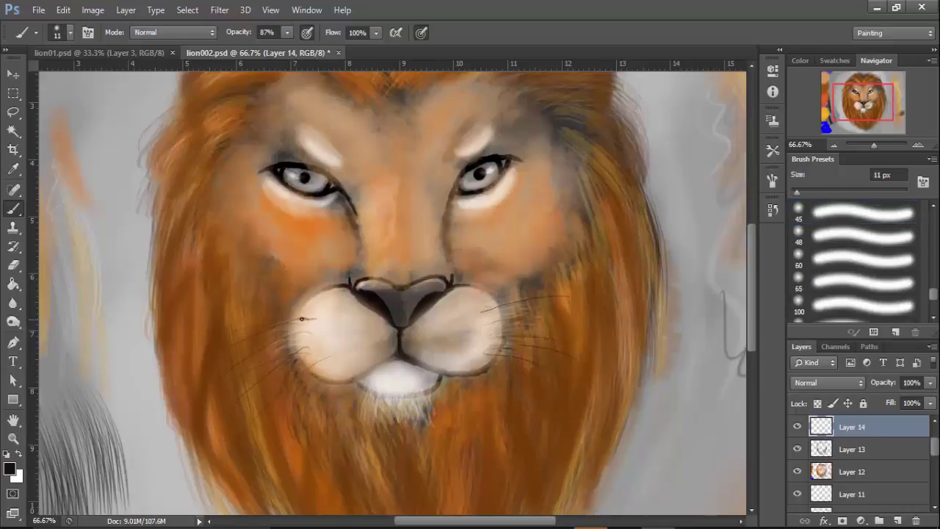
- Set the soft round brush to 27% opacity, 42% flow and 42 px for soft shading on the muzzle pad
{"action": "key", "text": "2"}
{"action": "key", "text": "7"}
{"action": "key", "text": "shift+4"}
{"action": "key", "text": "shift+2"}
{"action": "right_click", "coordinate": [362, 238]}
{"action": "type", "text": "42"}
{"action": "key", "text": "Return"}
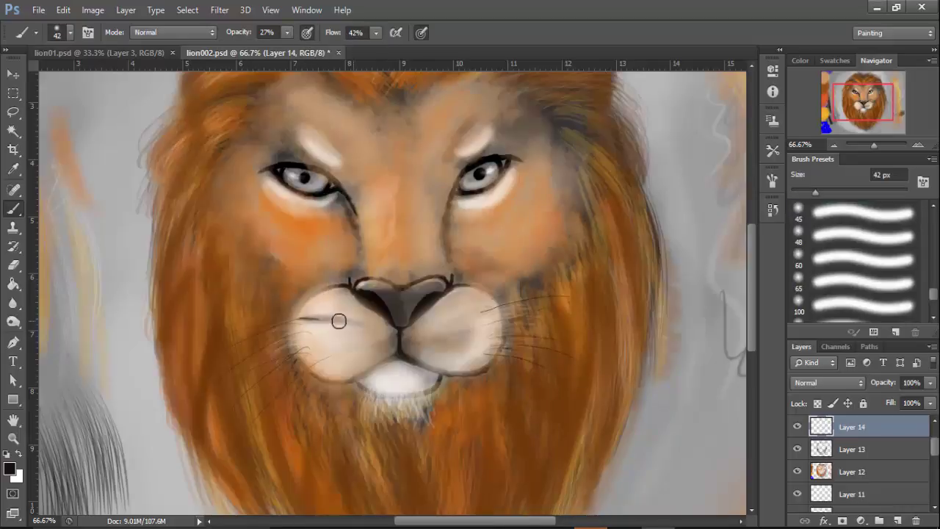
- Paint soft dark shading lines across the muzzle pads
{"action": "mouse_move", "coordinate": [293, 334]}
{"action": "left_mouse_down"}
{"action": "mouse_move", "coordinate": [372, 340]}
{"action": "mouse_move", "coordinate": [308, 364]}
{"action": "mouse_move", "coordinate": [365, 352]}
{"action": "mouse_move", "coordinate": [313, 366]}
{"action": "mouse_move", "coordinate": [376, 346]}
{"action": "left_mouse_up"}
{"action": "left_click_drag", "start_coordinate": [290, 350], "coordinate": [351, 342]}
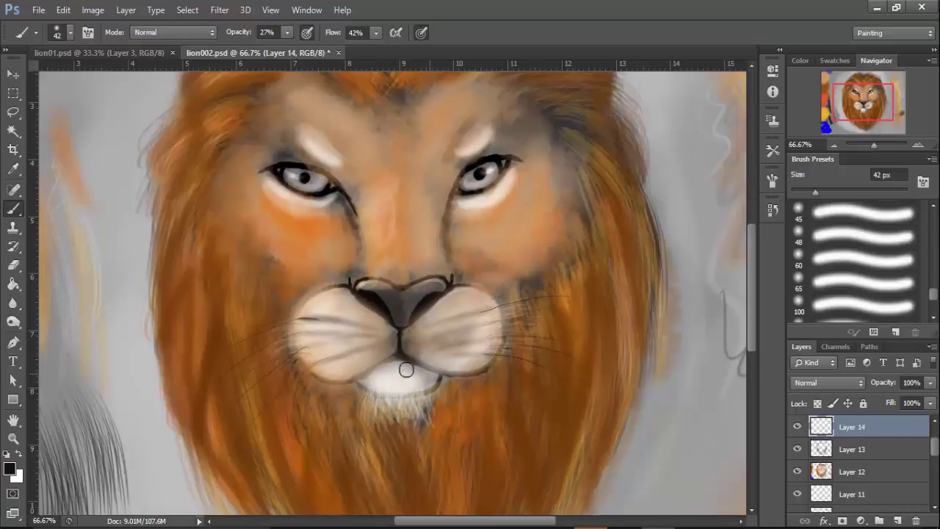
- Switch to the 5 px tapered brush, test it on the grey background, and set it to 100% opacity and 96% flow
{"action": "right_click", "coordinate": [407, 370]}
{"action": "left_click_drag", "start_coordinate": [439, 227], "coordinate": [409, 226]}
{"action": "left_click", "coordinate": [483, 506]}
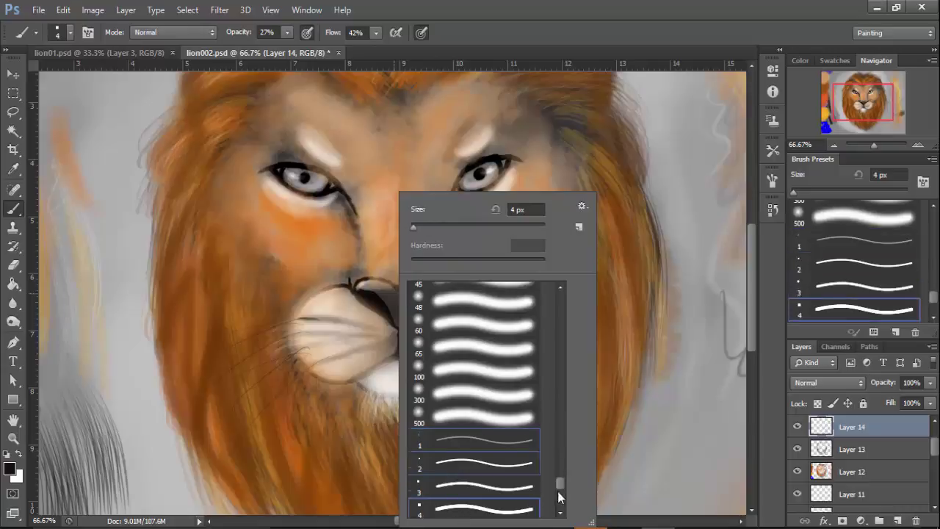
{"action": "left_click_drag", "start_coordinate": [560, 486], "coordinate": [557, 395]}
{"action": "left_click", "coordinate": [496, 328]}
{"action": "left_click_drag", "start_coordinate": [701, 237], "coordinate": [709, 378]}
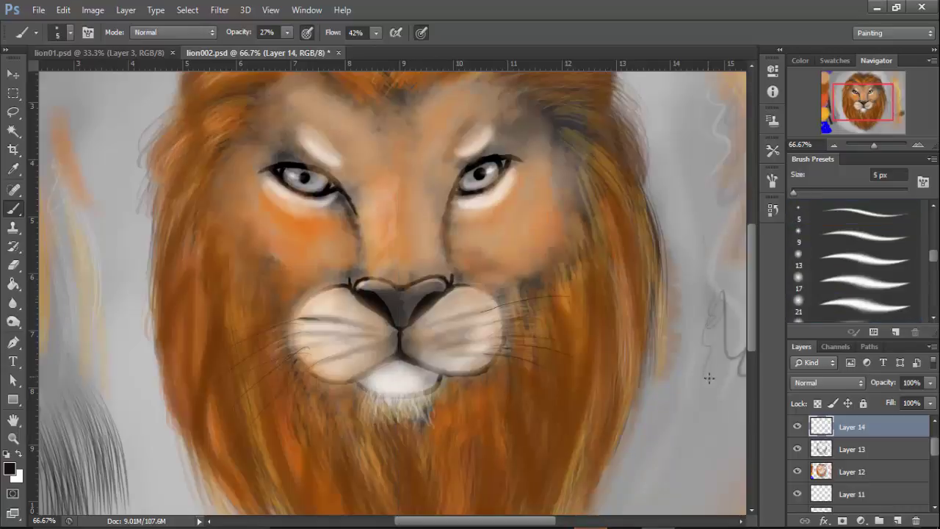
{"action": "left_click", "coordinate": [375, 32]}
{"action": "left_click_drag", "start_coordinate": [291, 33], "coordinate": [469, 215]}
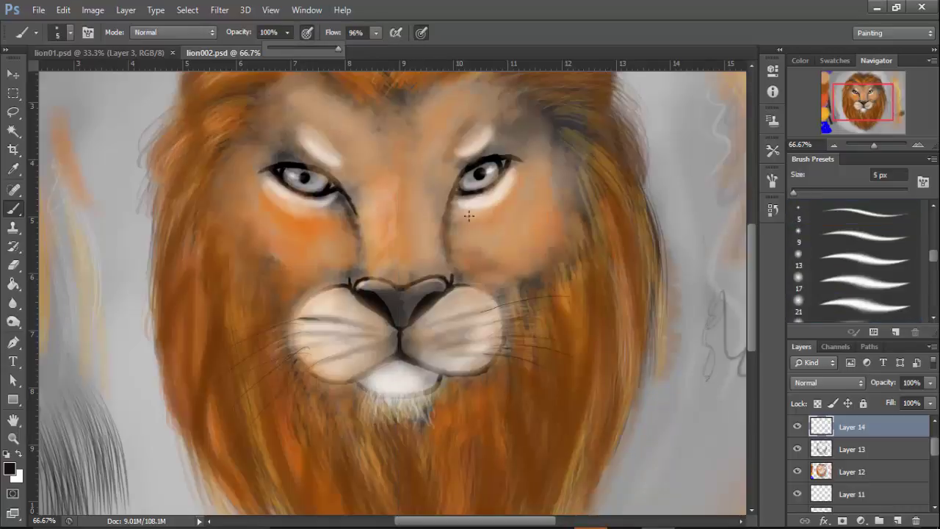
- Paint rows of small near-black whisker dots along the shading lines on both muzzle pads
{"action": "key", "text": "ctrl+plus"}
{"action": "left_click_drag", "start_coordinate": [268, 334], "coordinate": [244, 245]}
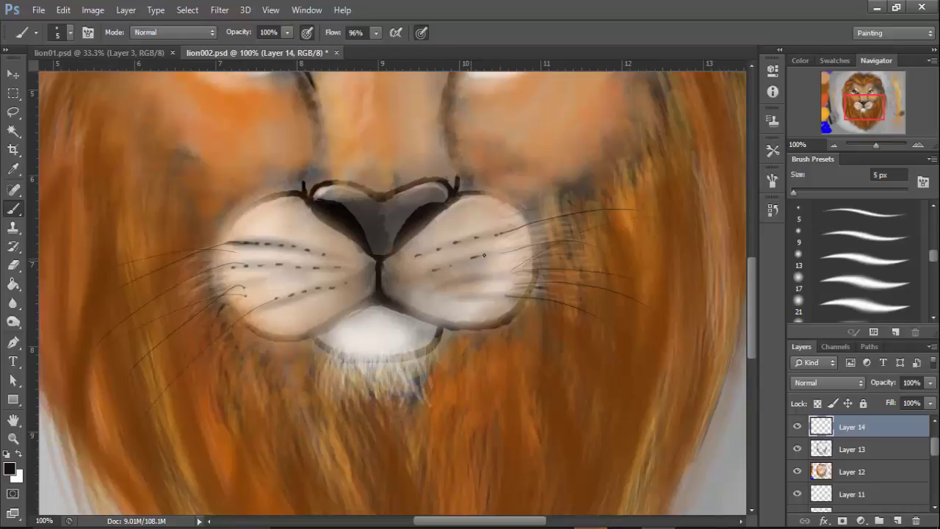
{"action": "left_click", "coordinate": [498, 277]}
- Paint extra thin dark whiskers outward from both muzzle pads, undoing the last stroke near the chin
{"action": "left_click_drag", "start_coordinate": [258, 240], "coordinate": [200, 235]}
{"action": "left_click_drag", "start_coordinate": [243, 222], "coordinate": [197, 228]}
{"action": "left_click_drag", "start_coordinate": [500, 233], "coordinate": [569, 202]}
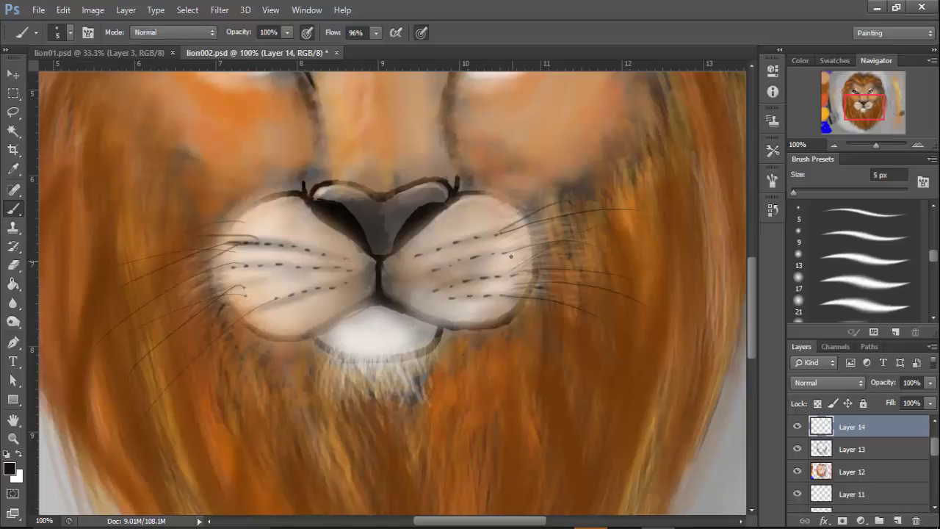
{"action": "left_click_drag", "start_coordinate": [503, 255], "coordinate": [550, 237]}
{"action": "left_click_drag", "start_coordinate": [504, 275], "coordinate": [581, 270]}
{"action": "left_click_drag", "start_coordinate": [485, 290], "coordinate": [564, 306]}
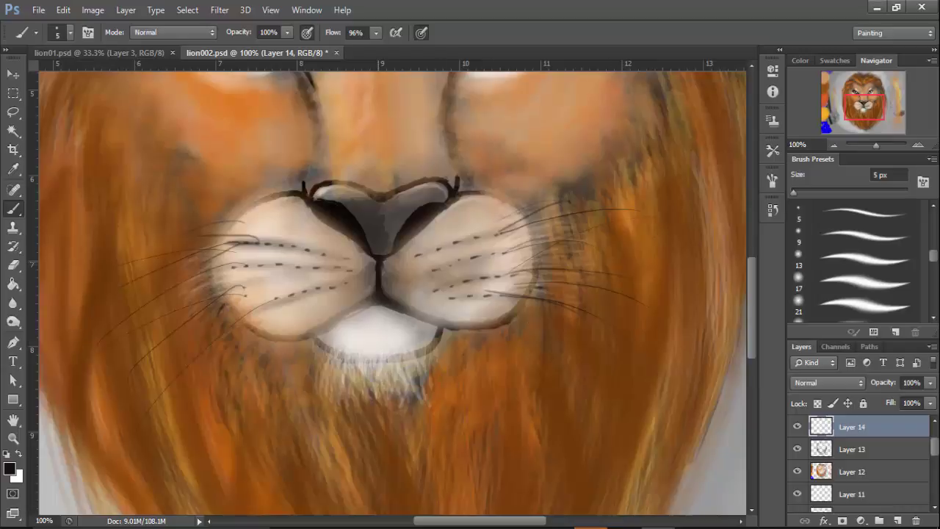
{"action": "left_click_drag", "start_coordinate": [312, 332], "coordinate": [369, 299]}
{"action": "key", "text": "ctrl+z"}
- Set the foreground color to a very dark brown
{"action": "left_click", "coordinate": [834, 144]}
{"action": "left_click", "coordinate": [835, 144]}
{"action": "left_click", "coordinate": [834, 144]}
{"action": "left_click", "coordinate": [834, 143]}
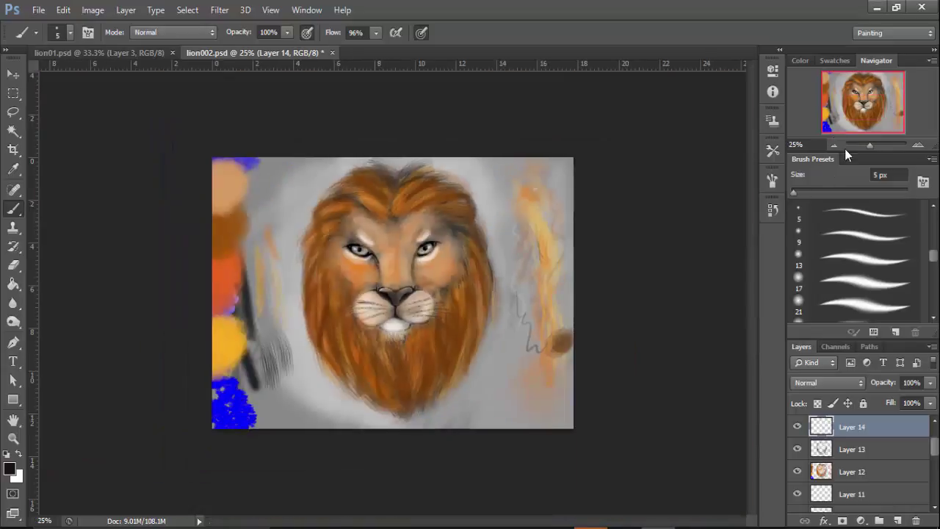
{"action": "left_click", "coordinate": [914, 144]}
{"action": "left_click", "coordinate": [914, 145]}
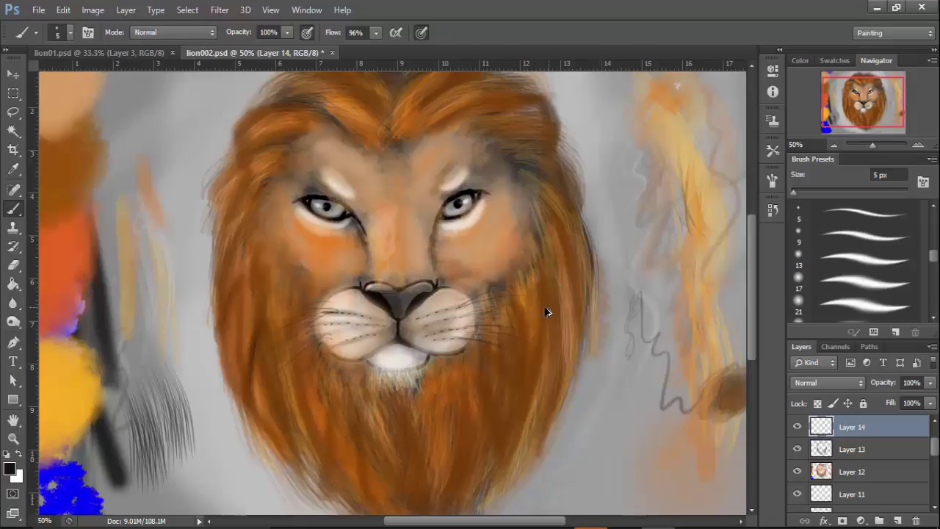
{"action": "right_click", "coordinate": [467, 229]}
{"action": "left_click", "coordinate": [44, 456]}
{"action": "left_click", "coordinate": [10, 468]}
{"action": "left_click", "coordinate": [682, 338]}
{"action": "left_click", "coordinate": [693, 337]}
{"action": "left_click", "coordinate": [850, 176]}
- Switch to a 57 px soft round brush, lower its opacity to 30%, and paint dark brown test strokes over the color swatches
{"action": "right_click", "coordinate": [369, 193]}
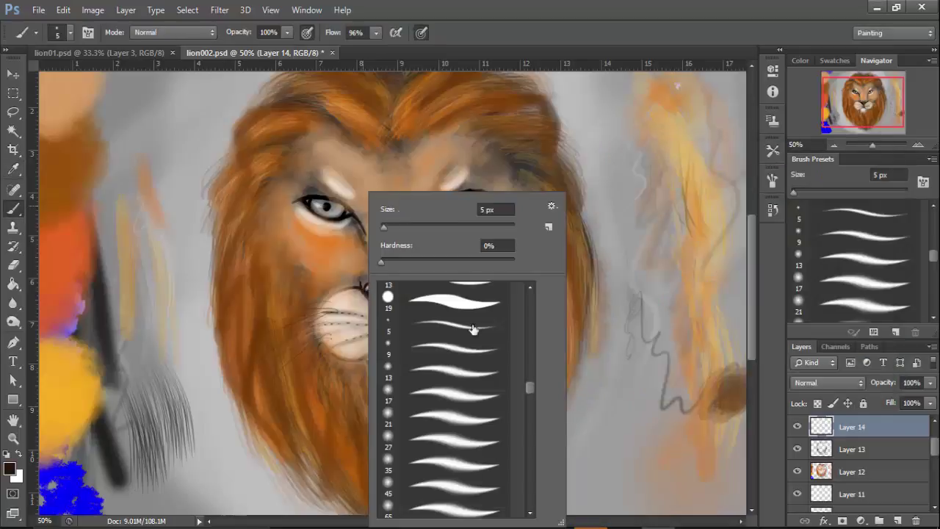
{"action": "mouse_move", "coordinate": [530, 389]}
{"action": "left_mouse_down"}
{"action": "mouse_move", "coordinate": [529, 487]}
{"action": "mouse_move", "coordinate": [529, 478]}
{"action": "left_mouse_up"}
{"action": "left_click", "coordinate": [455, 495]}
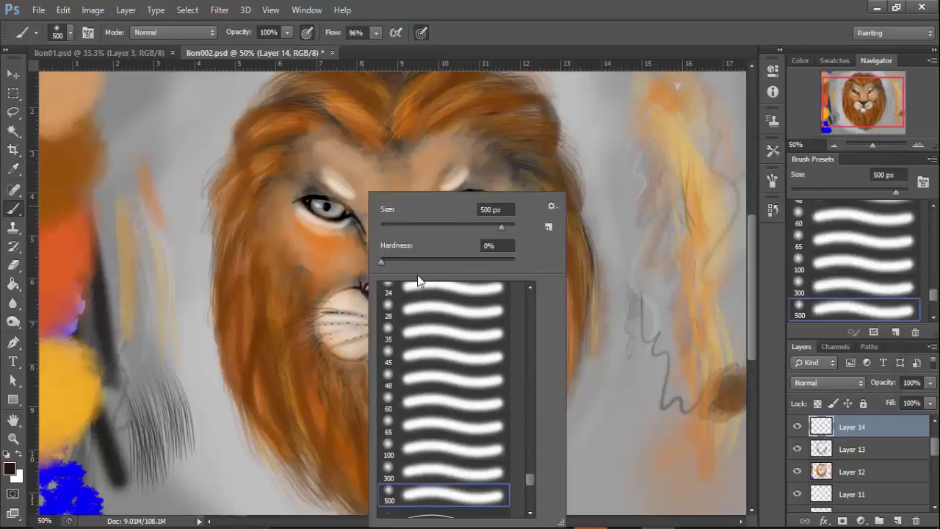
{"action": "left_click", "coordinate": [416, 226]}
{"action": "left_click", "coordinate": [661, 206]}
{"action": "left_click_drag", "start_coordinate": [658, 173], "coordinate": [705, 297]}
{"action": "left_click", "coordinate": [288, 32]}
{"action": "left_click", "coordinate": [243, 54]}
{"action": "left_click", "coordinate": [123, 341]}
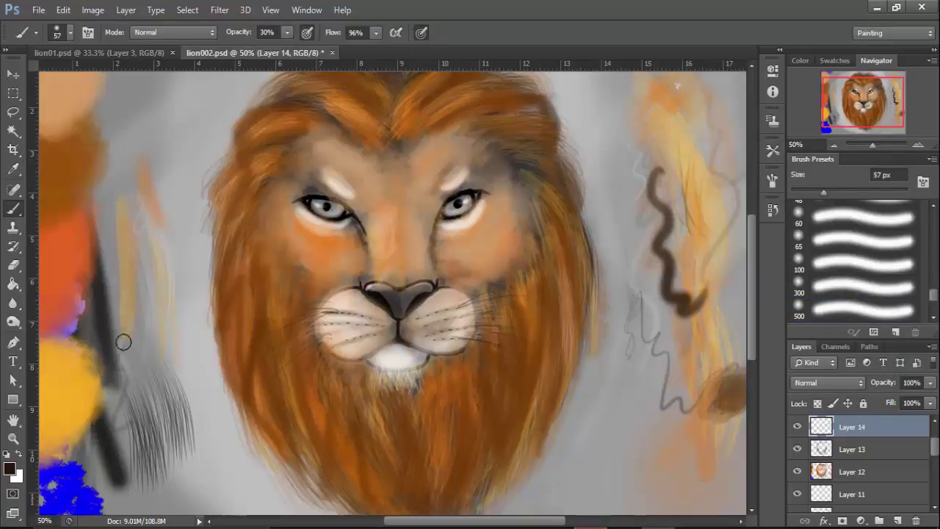
{"action": "left_click_drag", "start_coordinate": [123, 340], "coordinate": [135, 218]}
- Switch to a 44 px bristle brush and paint dark brown strands on the mane beside the right eye
{"action": "right_click", "coordinate": [278, 257]}
{"action": "left_click", "coordinate": [308, 227]}
{"action": "left_click", "coordinate": [158, 305]}
{"action": "left_click_drag", "start_coordinate": [150, 306], "coordinate": [167, 438]}
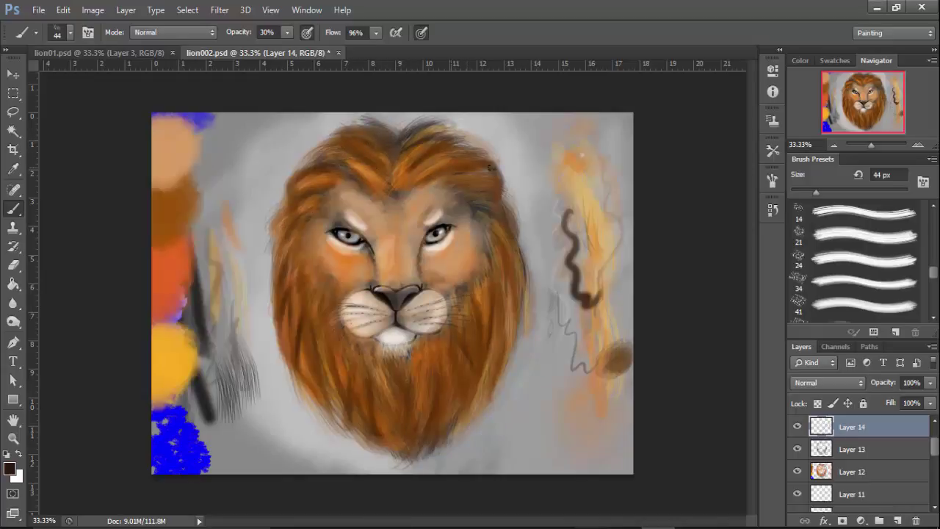
{"action": "left_click_drag", "start_coordinate": [486, 228], "coordinate": [512, 276]}
{"action": "left_click_drag", "start_coordinate": [477, 202], "coordinate": [511, 241]}
{"action": "left_click_drag", "start_coordinate": [495, 189], "coordinate": [511, 218]}
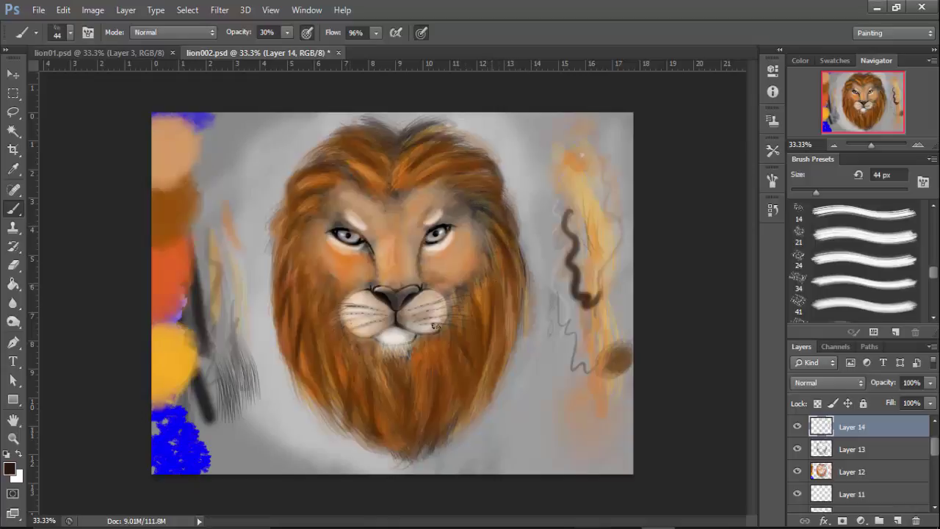
- Set the bristle brush's spacing to 1%, its minimum diameter to 43% and its size jitter to 22%
{"action": "right_click", "coordinate": [214, 310]}
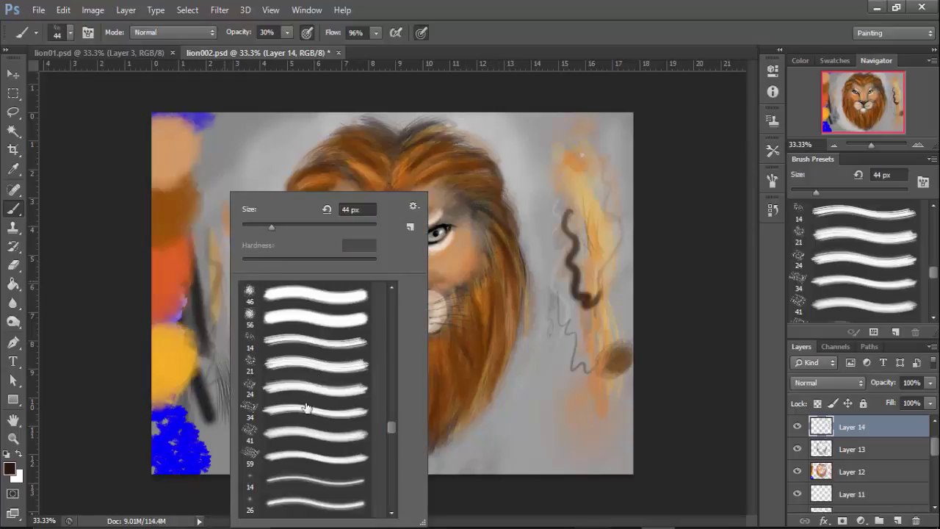
{"action": "left_click", "coordinate": [771, 182]}
{"action": "left_click_drag", "start_coordinate": [611, 395], "coordinate": [609, 395]}
{"action": "left_click", "coordinate": [564, 173]}
{"action": "mouse_move", "coordinate": [611, 205]}
{"action": "left_mouse_down"}
{"action": "mouse_move", "coordinate": [683, 201]}
{"action": "mouse_move", "coordinate": [671, 204]}
{"action": "left_mouse_up"}
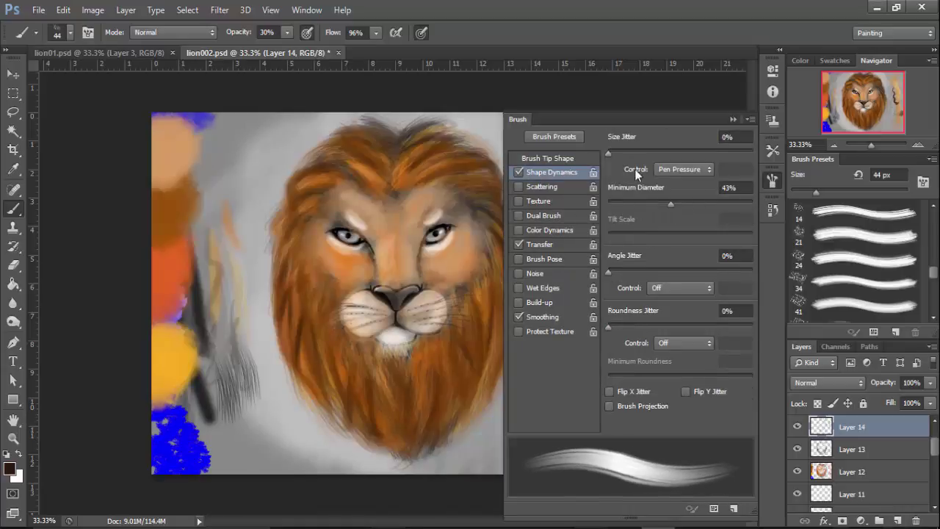
{"action": "mouse_move", "coordinate": [608, 153]}
{"action": "left_mouse_down"}
{"action": "mouse_move", "coordinate": [656, 151]}
{"action": "mouse_move", "coordinate": [640, 153]}
{"action": "left_mouse_up"}
{"action": "mouse_move", "coordinate": [608, 272]}
{"action": "left_mouse_down"}
{"action": "mouse_move", "coordinate": [633, 273]}
{"action": "mouse_move", "coordinate": [603, 271]}
{"action": "left_mouse_up"}
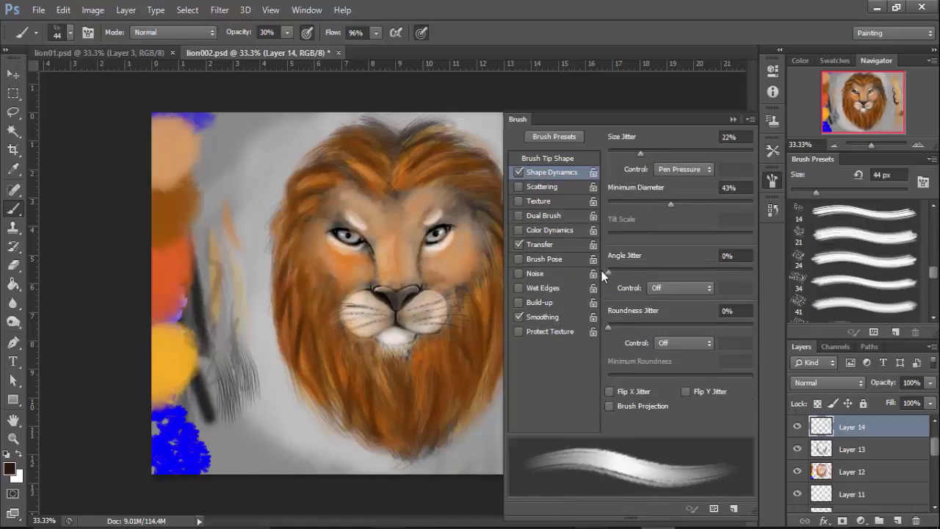
- Test the bristle brush with its tip at 101° on the grey background, and set the tip angle to -147°
{"action": "left_click", "coordinate": [559, 159]}
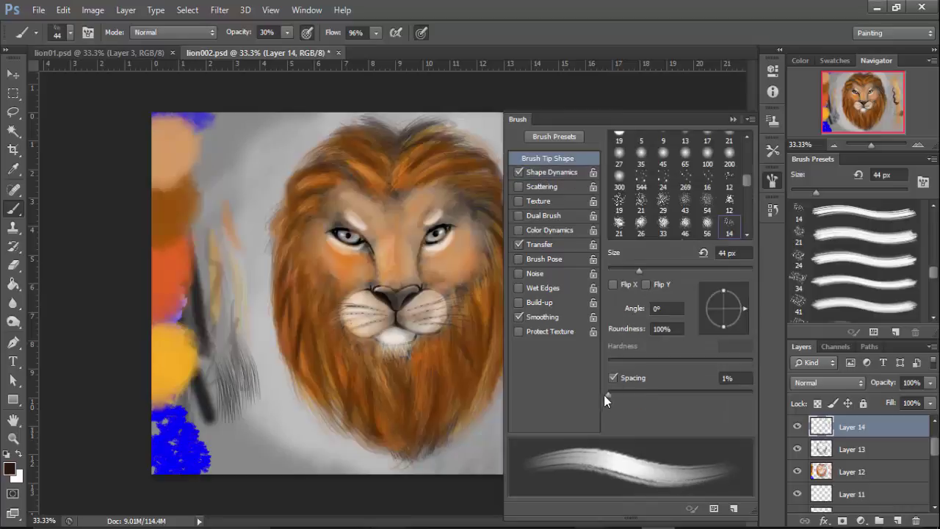
{"action": "mouse_move", "coordinate": [744, 320]}
{"action": "left_mouse_down"}
{"action": "mouse_move", "coordinate": [722, 338]}
{"action": "mouse_move", "coordinate": [710, 276]}
{"action": "mouse_move", "coordinate": [717, 275]}
{"action": "left_mouse_up"}
{"action": "left_click_drag", "start_coordinate": [249, 412], "coordinate": [288, 451]}
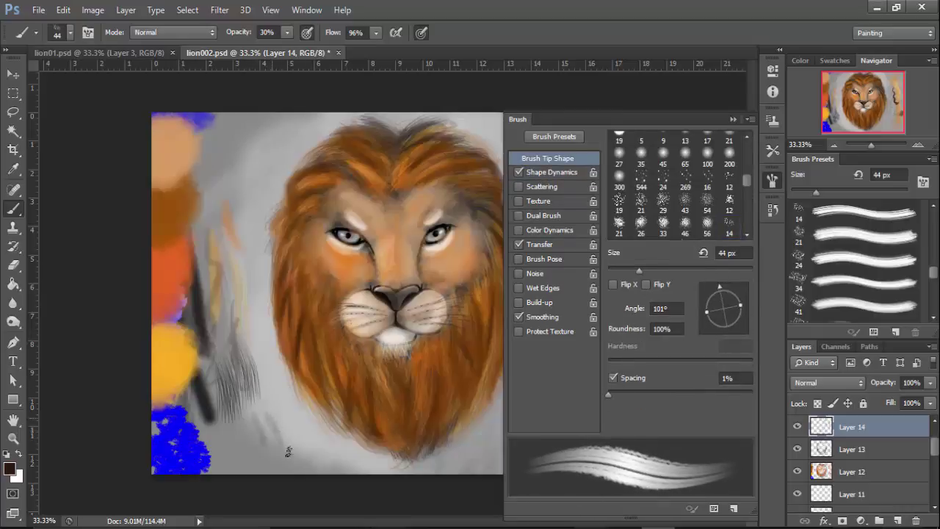
{"action": "left_click_drag", "start_coordinate": [733, 289], "coordinate": [703, 323]}
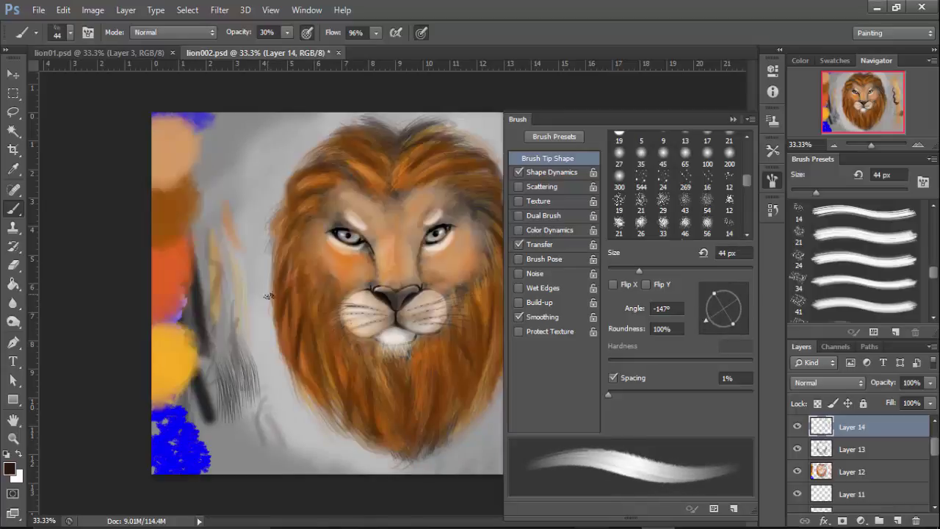
- Enlarge the bristle brush to 85 px and paint a test stroke over the yellow swatch beside the lion
{"action": "left_click", "coordinate": [768, 182]}
{"action": "right_click", "coordinate": [569, 194]}
{"action": "left_click", "coordinate": [635, 219]}
{"action": "left_click_drag", "start_coordinate": [578, 172], "coordinate": [598, 279]}
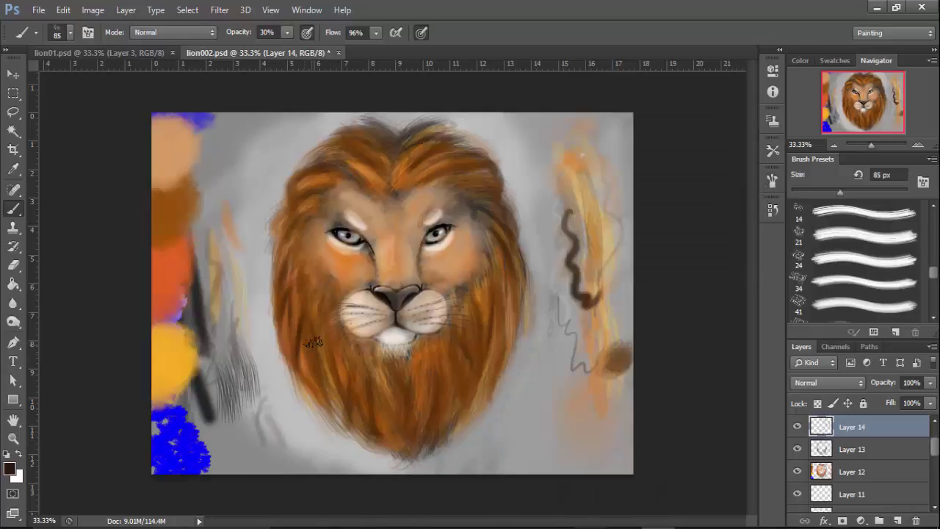
- Set the foreground color to light tan, #d99b64
{"action": "left_click", "coordinate": [10, 468]}
{"action": "left_click", "coordinate": [596, 192]}
{"action": "left_click", "coordinate": [628, 212]}
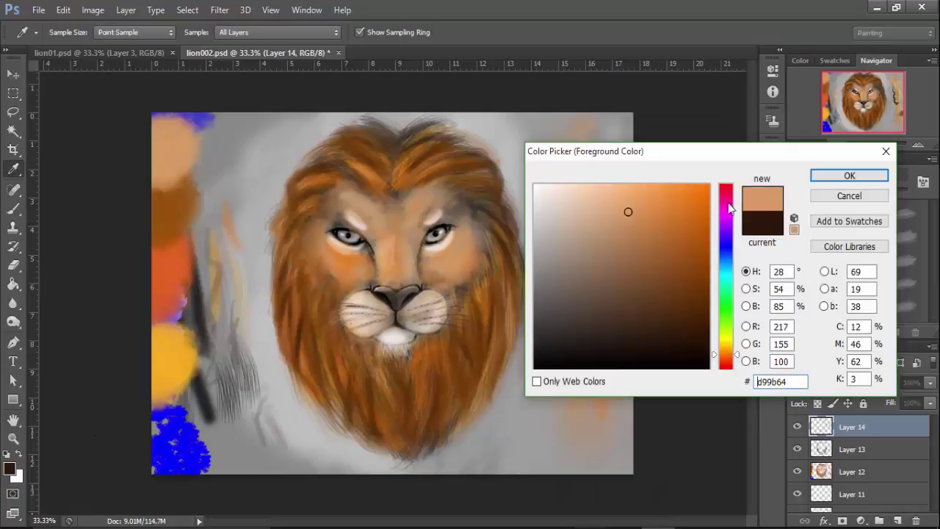
{"action": "left_click", "coordinate": [850, 174]}
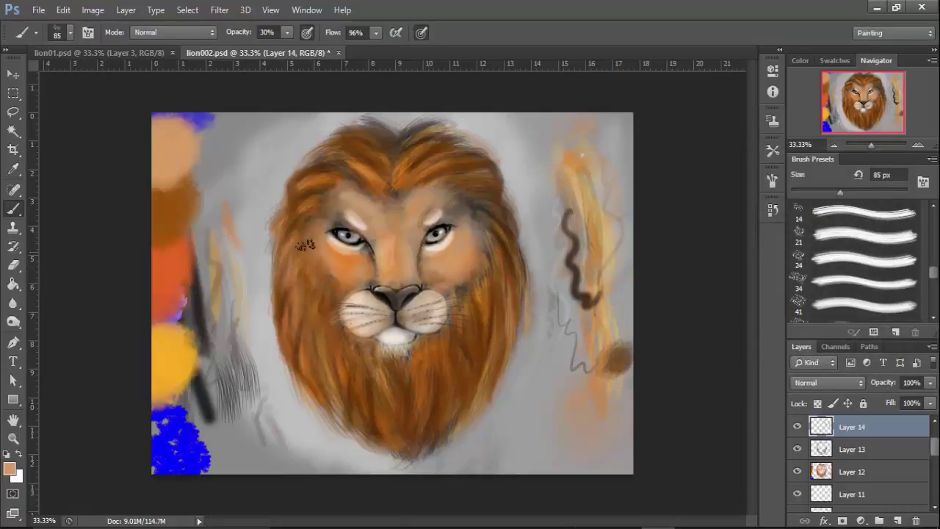
- Add a new layer for shadows and set the foreground color to a medium grey
{"action": "left_click", "coordinate": [896, 520]}
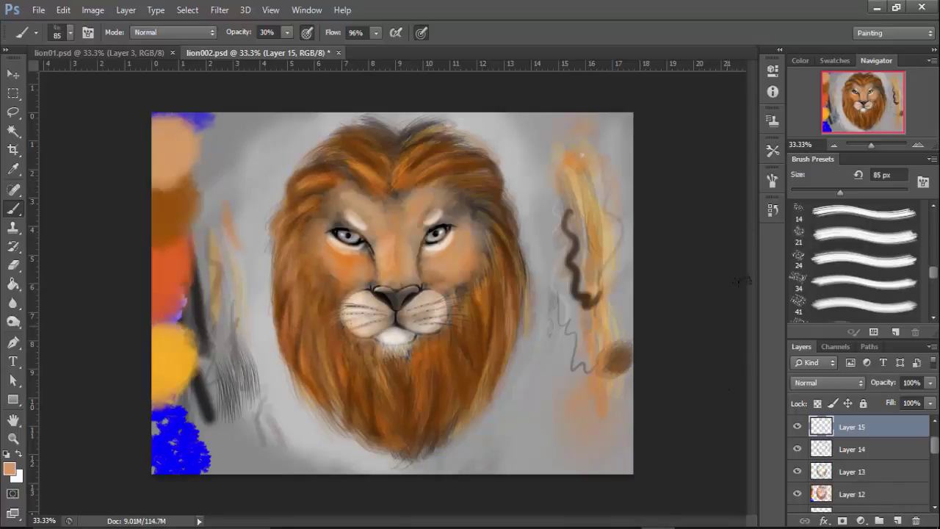
{"action": "left_click", "coordinate": [9, 467]}
{"action": "left_click", "coordinate": [535, 251]}
{"action": "left_click", "coordinate": [848, 176]}
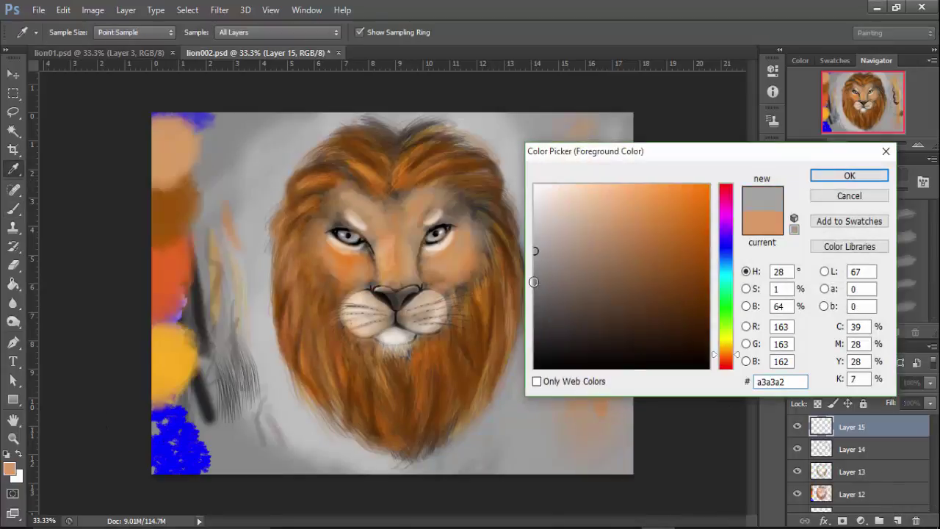
{"action": "key", "text": "b"}
- Switch to a soft round brush enlarged to 391 px and paint grey shading over the right side of the head
{"action": "right_click", "coordinate": [559, 206]}
{"action": "left_click_drag", "start_coordinate": [701, 429], "coordinate": [701, 479]}
{"action": "left_click", "coordinate": [637, 471]}
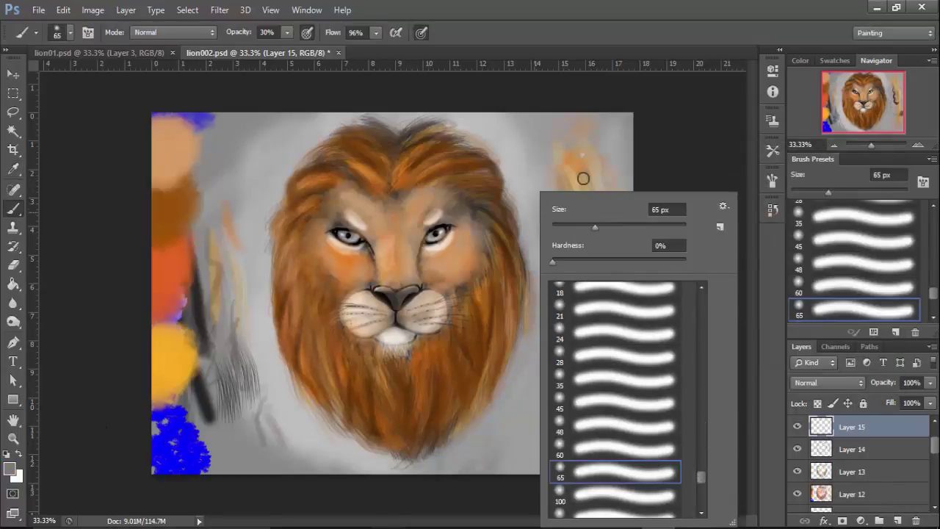
{"action": "left_click_drag", "start_coordinate": [594, 227], "coordinate": [667, 227]}
{"action": "left_click", "coordinate": [547, 168]}
{"action": "mouse_move", "coordinate": [523, 148]}
{"action": "left_mouse_down"}
{"action": "mouse_move", "coordinate": [487, 153]}
{"action": "mouse_move", "coordinate": [469, 194]}
{"action": "mouse_move", "coordinate": [506, 155]}
{"action": "mouse_move", "coordinate": [446, 161]}
{"action": "mouse_move", "coordinate": [454, 199]}
{"action": "mouse_move", "coordinate": [490, 249]}
{"action": "mouse_move", "coordinate": [505, 224]}
{"action": "mouse_move", "coordinate": [480, 240]}
{"action": "mouse_move", "coordinate": [492, 252]}
{"action": "mouse_move", "coordinate": [491, 225]}
{"action": "mouse_move", "coordinate": [453, 282]}
{"action": "mouse_move", "coordinate": [506, 196]}
{"action": "left_mouse_up"}
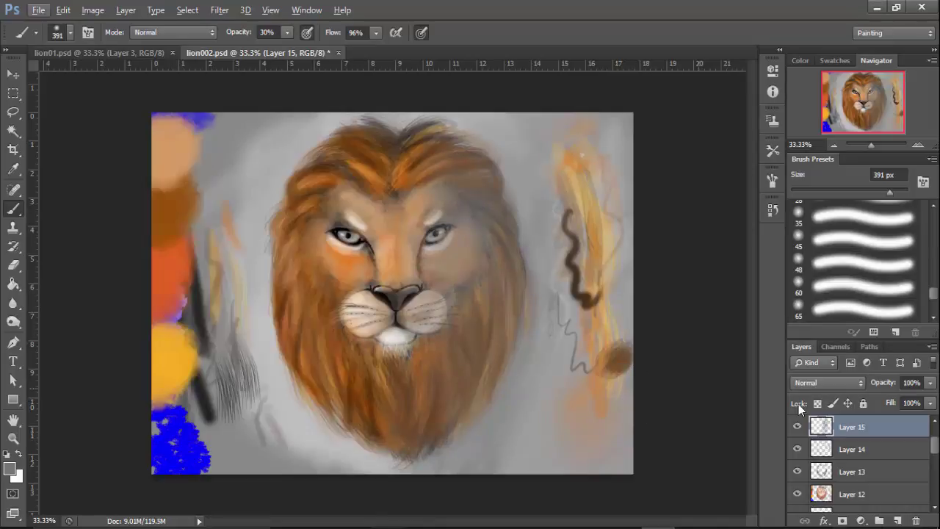
- Set the shading layer's blend mode to Multiply
{"action": "left_click", "coordinate": [847, 383]}
{"action": "left_click", "coordinate": [845, 384]}
{"action": "key", "text": "Down"}
{"action": "key", "text": "Down"}
{"action": "key", "text": "Down"}
{"action": "key", "text": "Down"}
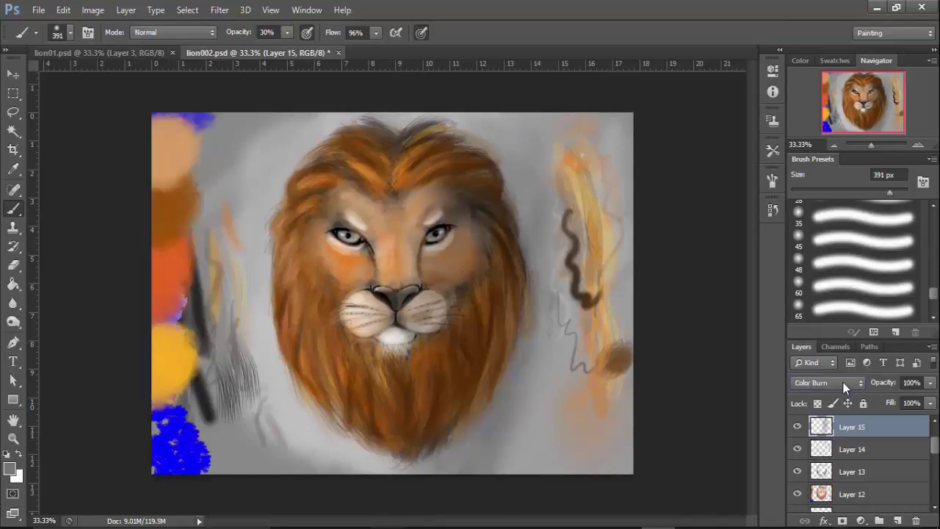
{"action": "scroll", "coordinate": [843, 382], "scroll_direction": "up", "scroll_amount": 1}
- Deepen the grey shading on the right side of the face, reducing the soft brush to 141 px for the area around the eye
{"action": "left_click_drag", "start_coordinate": [462, 345], "coordinate": [455, 211]}
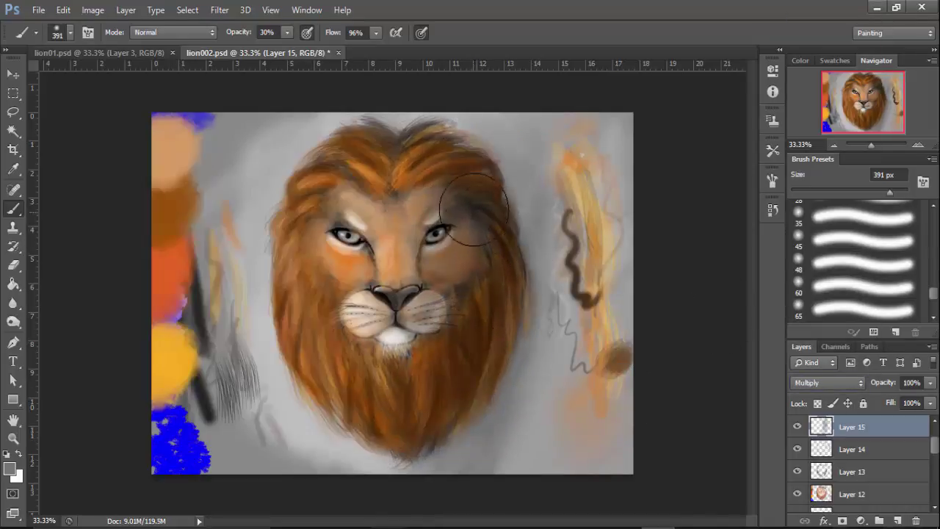
{"action": "right_click", "coordinate": [470, 213]}
{"action": "left_click", "coordinate": [533, 227]}
{"action": "left_click", "coordinate": [454, 244]}
{"action": "right_click", "coordinate": [472, 231]}
{"action": "left_click_drag", "start_coordinate": [554, 227], "coordinate": [576, 227]}
{"action": "left_click", "coordinate": [465, 204]}
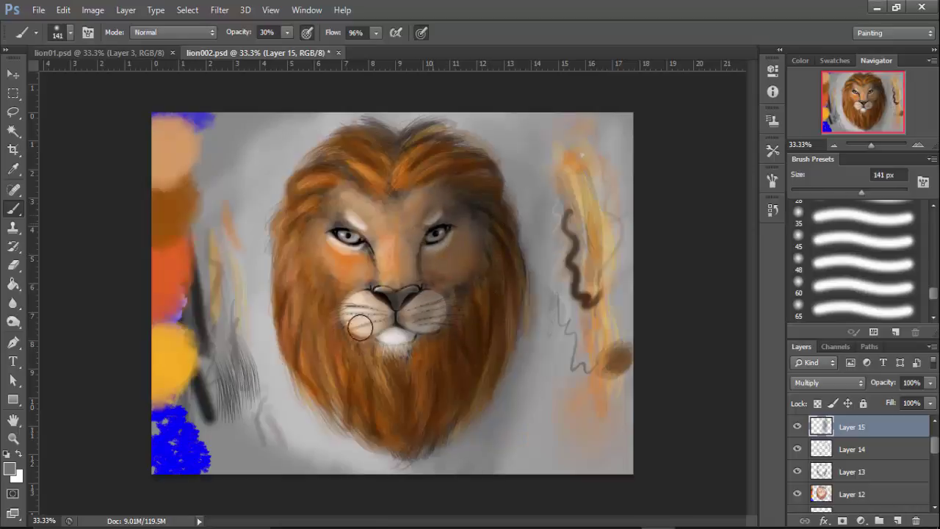
- Darken the foreground color to a deep grey and shade around the right eye and the adjoining edge of the mane
{"action": "left_click", "coordinate": [10, 468]}
{"action": "left_click", "coordinate": [827, 177]}
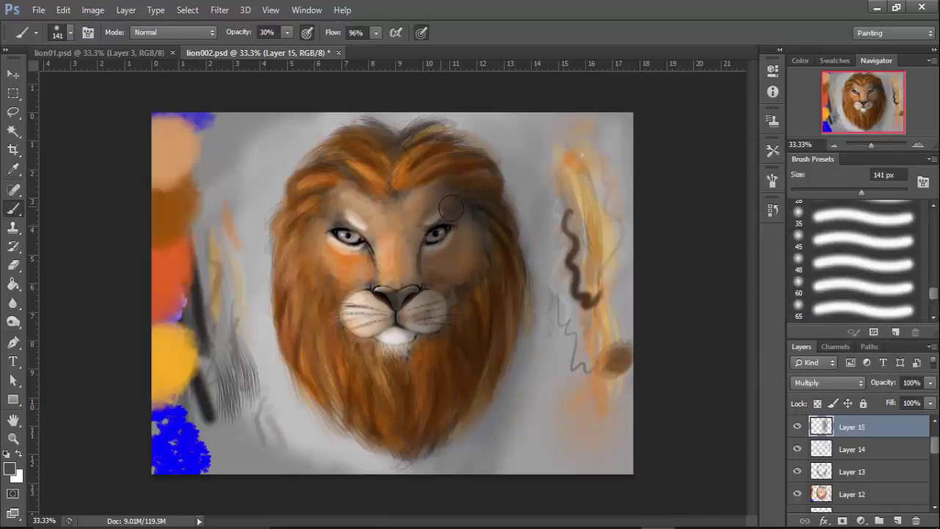
{"action": "mouse_move", "coordinate": [451, 208]}
{"action": "left_mouse_down"}
{"action": "mouse_move", "coordinate": [472, 253]}
{"action": "mouse_move", "coordinate": [420, 254]}
{"action": "left_mouse_up"}
{"action": "left_click_drag", "start_coordinate": [499, 186], "coordinate": [470, 157]}
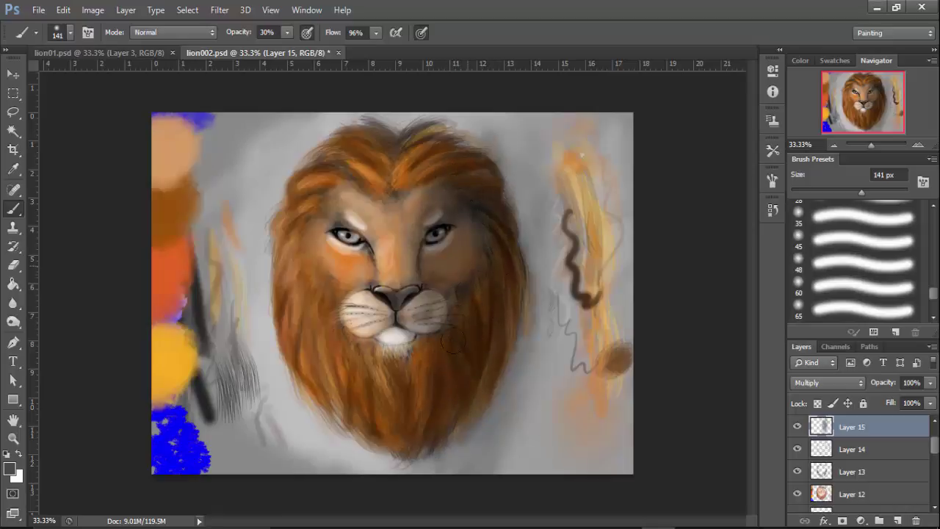
- Set the foreground color to near-black and deepen the shadows on the right cheek, brow and side mane
{"action": "left_click", "coordinate": [11, 469]}
{"action": "left_click", "coordinate": [550, 349]}
{"action": "left_click", "coordinate": [850, 175]}
{"action": "left_click_drag", "start_coordinate": [457, 241], "coordinate": [435, 260]}
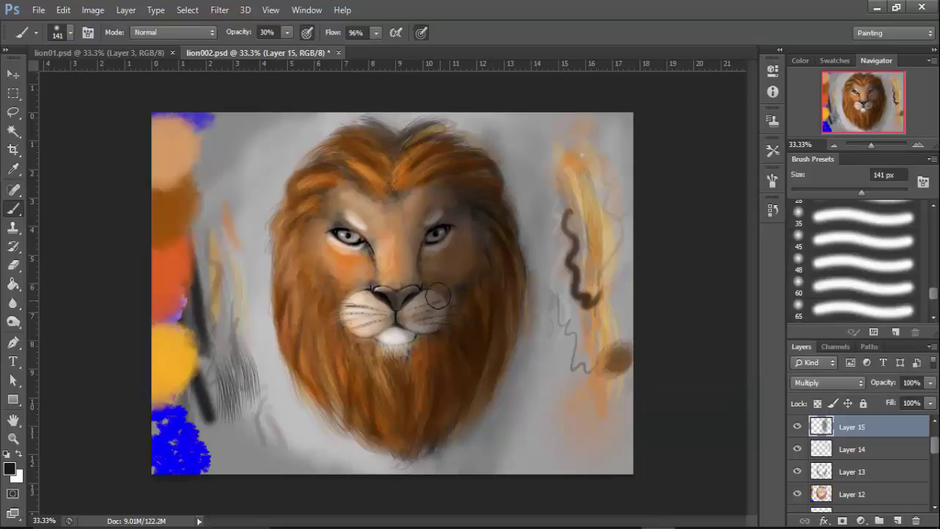
{"action": "left_click_drag", "start_coordinate": [439, 209], "coordinate": [449, 211]}
{"action": "mouse_move", "coordinate": [489, 269]}
{"action": "left_mouse_down"}
{"action": "mouse_move", "coordinate": [495, 345]}
{"action": "mouse_move", "coordinate": [512, 204]}
{"action": "left_mouse_up"}
- Set the foreground color to pure black, #000000
{"action": "left_click", "coordinate": [11, 472]}
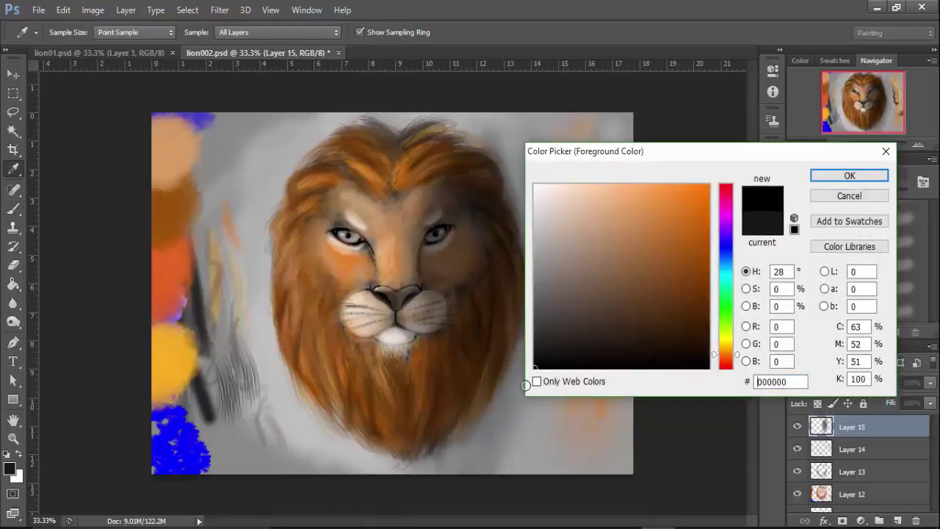
{"action": "key", "text": "Return"}
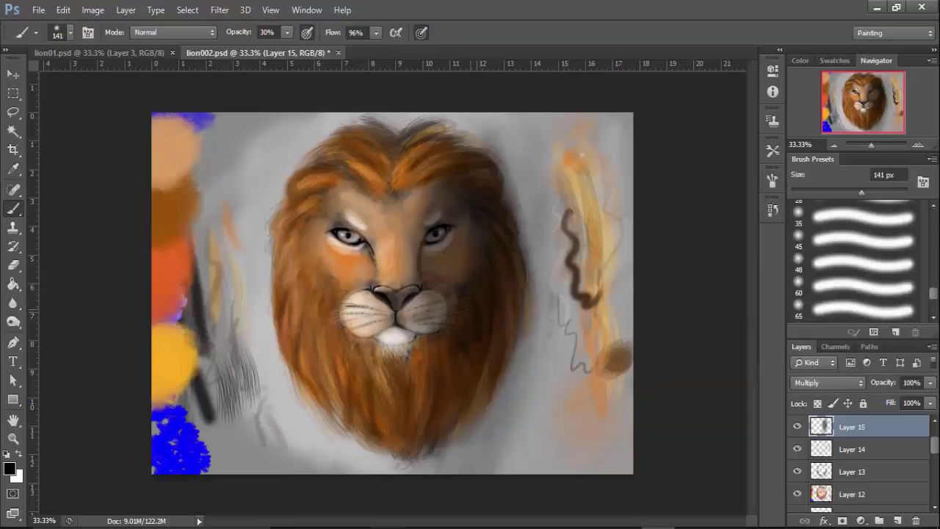
- Darken the right side of the mane and its outer edge with black strokes on Layer 15
{"action": "mouse_move", "coordinate": [498, 234]}
{"action": "left_mouse_down"}
{"action": "mouse_move", "coordinate": [523, 325]}
{"action": "mouse_move", "coordinate": [488, 384]}
{"action": "mouse_move", "coordinate": [522, 340]}
{"action": "mouse_move", "coordinate": [485, 418]}
{"action": "left_mouse_up"}
{"action": "mouse_move", "coordinate": [505, 173]}
{"action": "left_mouse_down"}
{"action": "mouse_move", "coordinate": [523, 243]}
{"action": "mouse_move", "coordinate": [520, 337]}
{"action": "left_mouse_up"}
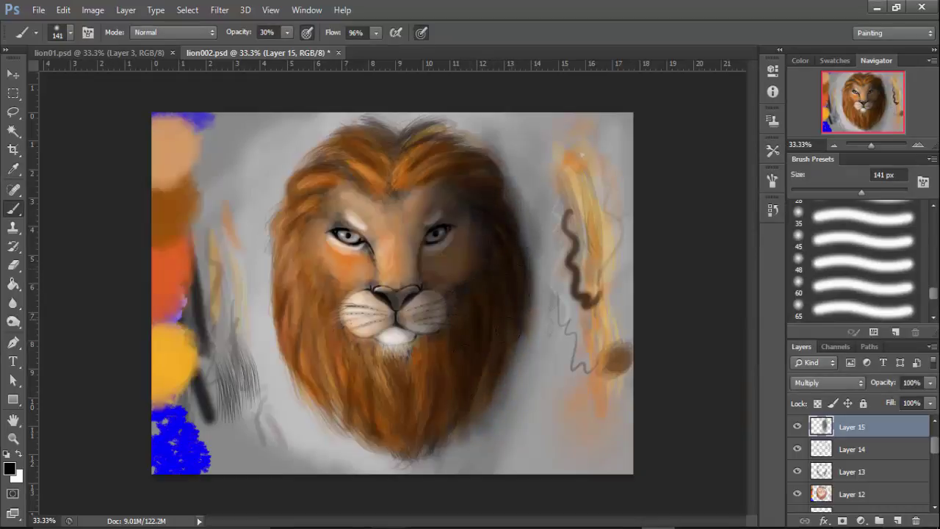
{"action": "mouse_move", "coordinate": [535, 291]}
{"action": "left_mouse_down"}
{"action": "mouse_move", "coordinate": [524, 350]}
{"action": "mouse_move", "coordinate": [482, 416]}
{"action": "mouse_move", "coordinate": [458, 430]}
{"action": "left_mouse_up"}
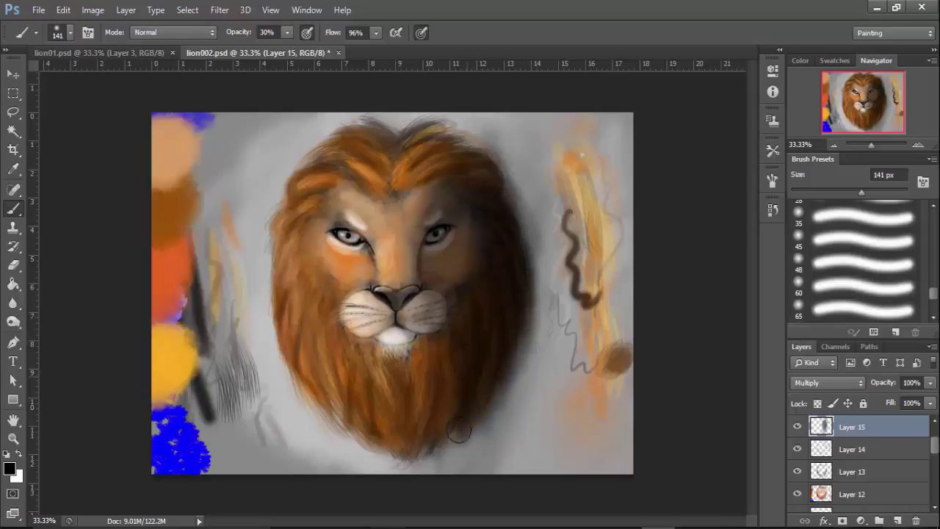
{"action": "left_click_drag", "start_coordinate": [506, 186], "coordinate": [515, 233]}
- Set the foreground color to #1d1c1c, enlarge the soft brush to 411 px and shade the beard below the chin
{"action": "left_click", "coordinate": [11, 469]}
{"action": "left_click", "coordinate": [541, 348]}
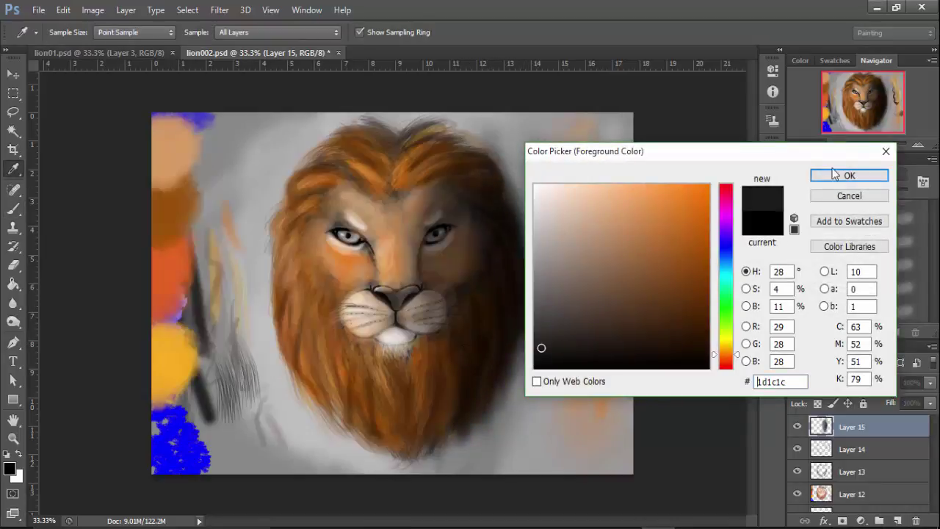
{"action": "left_click", "coordinate": [835, 174]}
{"action": "right_click", "coordinate": [496, 205]}
{"action": "left_click_drag", "start_coordinate": [587, 227], "coordinate": [621, 227]}
{"action": "mouse_move", "coordinate": [431, 348]}
{"action": "left_mouse_down"}
{"action": "mouse_move", "coordinate": [425, 426]}
{"action": "mouse_move", "coordinate": [449, 364]}
{"action": "mouse_move", "coordinate": [426, 421]}
{"action": "left_mouse_up"}
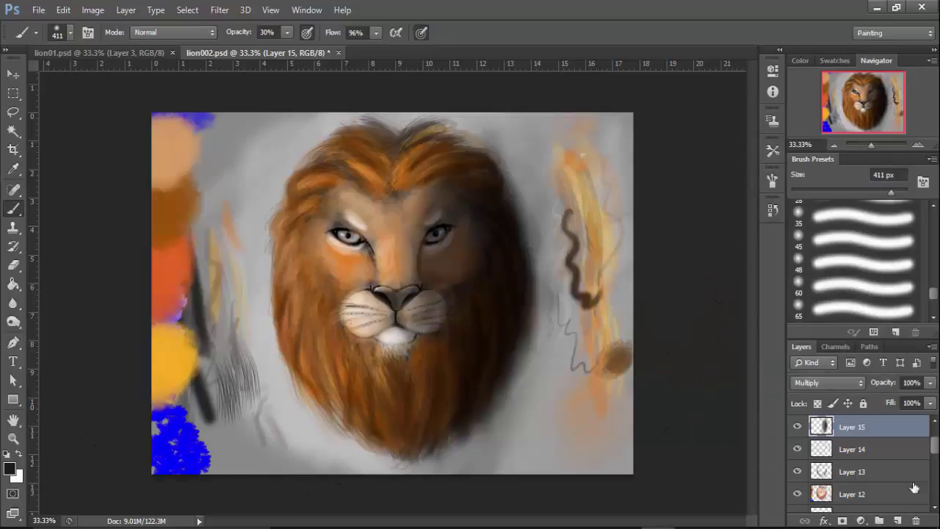
- Add a new layer above Layer 15 and set the foreground color to near-white
{"action": "left_click", "coordinate": [898, 520]}
{"action": "left_click", "coordinate": [10, 468]}
{"action": "left_click", "coordinate": [541, 189]}
{"action": "left_click", "coordinate": [849, 174]}
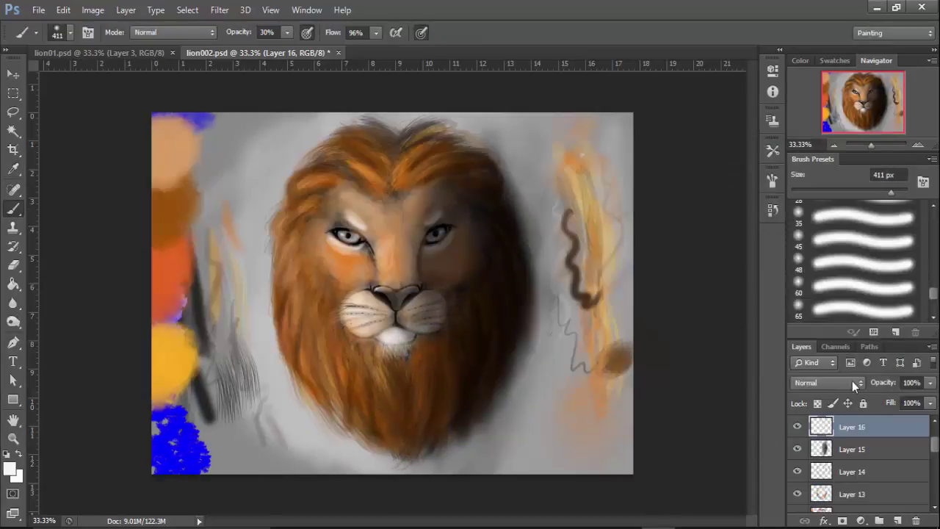
- Try a pale highlight stroke down the left side of the mane, comparing blend modes including Pin Light and Overlay
{"action": "left_click", "coordinate": [852, 381]}
{"action": "left_click", "coordinate": [833, 138]}
{"action": "left_click_drag", "start_coordinate": [314, 176], "coordinate": [308, 367]}
{"action": "key", "text": "Up"}
{"action": "key", "text": "Up"}
{"action": "key", "text": "Up"}
{"action": "key", "text": "Up"}
{"action": "key", "text": "Up"}
{"action": "key", "text": "Up"}
{"action": "key", "text": "Up"}
{"action": "key", "text": "Up"}
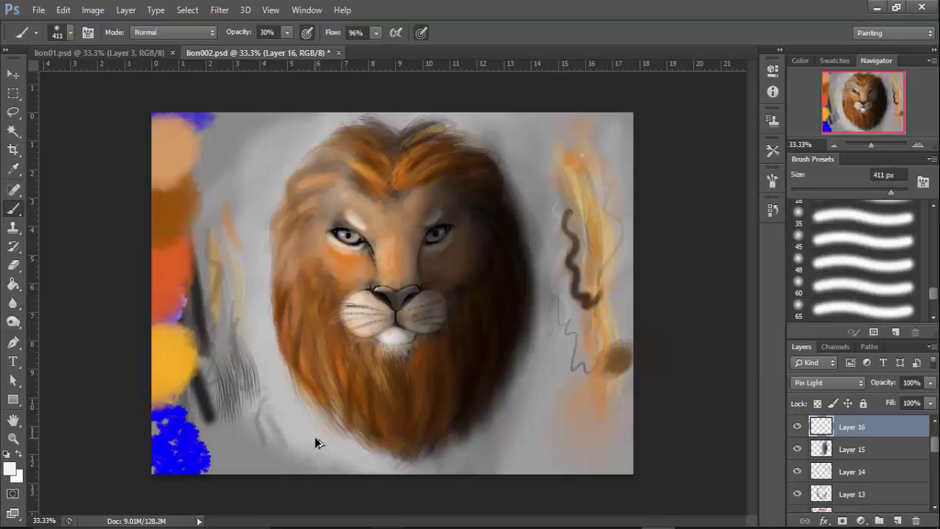
{"action": "left_click", "coordinate": [829, 382]}
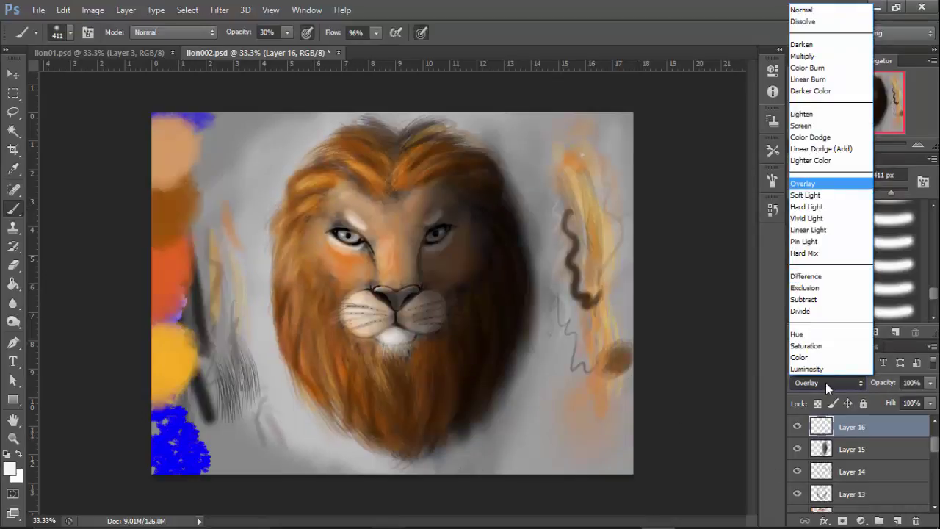
{"action": "left_click", "coordinate": [855, 9]}
- Set Layer 16 to Overlay and brush near-white highlights over the left side of the mane, face and chin
{"action": "left_click", "coordinate": [830, 383]}
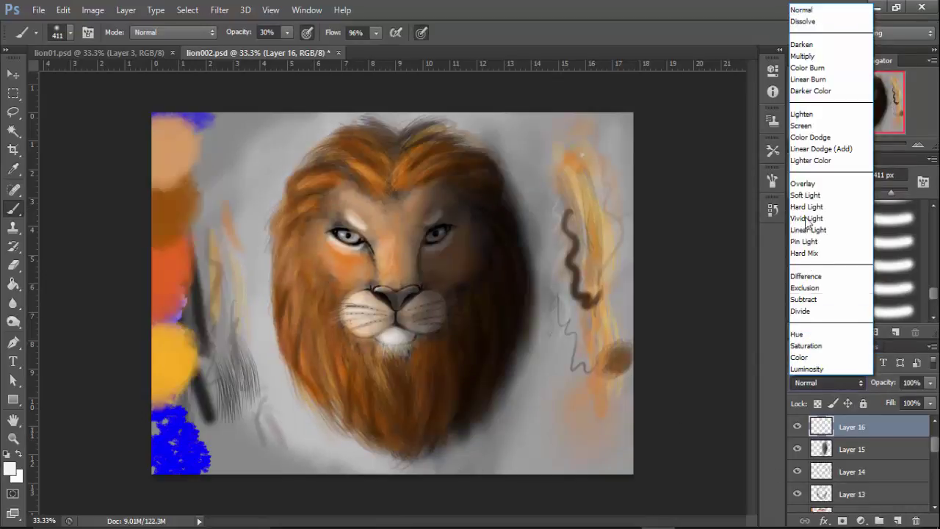
{"action": "left_click", "coordinate": [808, 184]}
{"action": "mouse_move", "coordinate": [357, 213]}
{"action": "left_mouse_down"}
{"action": "mouse_move", "coordinate": [299, 230]}
{"action": "mouse_move", "coordinate": [301, 238]}
{"action": "mouse_move", "coordinate": [314, 207]}
{"action": "mouse_move", "coordinate": [297, 199]}
{"action": "mouse_move", "coordinate": [345, 181]}
{"action": "mouse_move", "coordinate": [350, 157]}
{"action": "mouse_move", "coordinate": [306, 186]}
{"action": "mouse_move", "coordinate": [315, 274]}
{"action": "mouse_move", "coordinate": [294, 317]}
{"action": "mouse_move", "coordinate": [344, 369]}
{"action": "mouse_move", "coordinate": [320, 318]}
{"action": "mouse_move", "coordinate": [281, 296]}
{"action": "mouse_move", "coordinate": [301, 220]}
{"action": "mouse_move", "coordinate": [356, 260]}
{"action": "mouse_move", "coordinate": [325, 243]}
{"action": "mouse_move", "coordinate": [366, 226]}
{"action": "mouse_move", "coordinate": [372, 245]}
{"action": "mouse_move", "coordinate": [357, 275]}
{"action": "mouse_move", "coordinate": [370, 321]}
{"action": "mouse_move", "coordinate": [360, 302]}
{"action": "mouse_move", "coordinate": [371, 302]}
{"action": "mouse_move", "coordinate": [379, 380]}
{"action": "mouse_move", "coordinate": [377, 334]}
{"action": "mouse_move", "coordinate": [396, 338]}
{"action": "mouse_move", "coordinate": [384, 388]}
{"action": "mouse_move", "coordinate": [415, 395]}
{"action": "mouse_move", "coordinate": [416, 420]}
{"action": "left_mouse_up"}
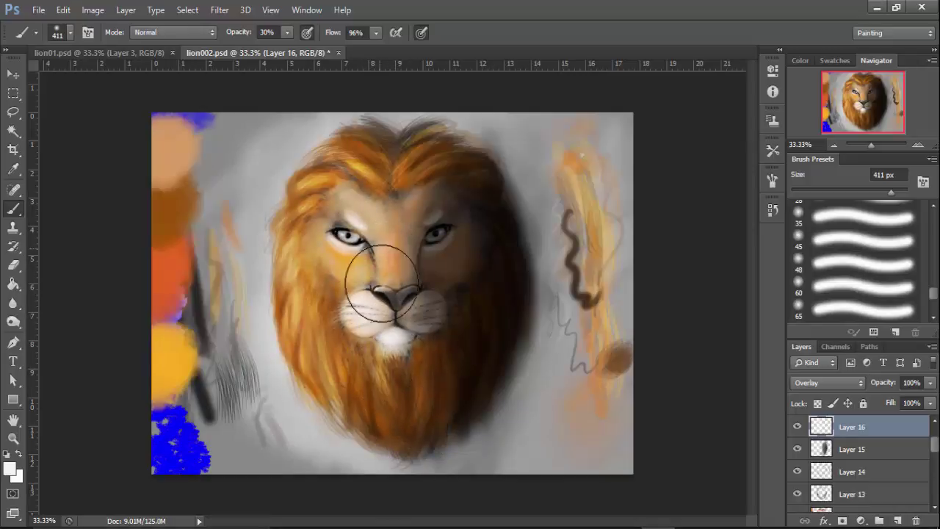
- Select Layer 15, set the foreground color to #000000 and deepen the shadow over the right brow, cheek and mane
{"action": "left_click", "coordinate": [850, 445]}
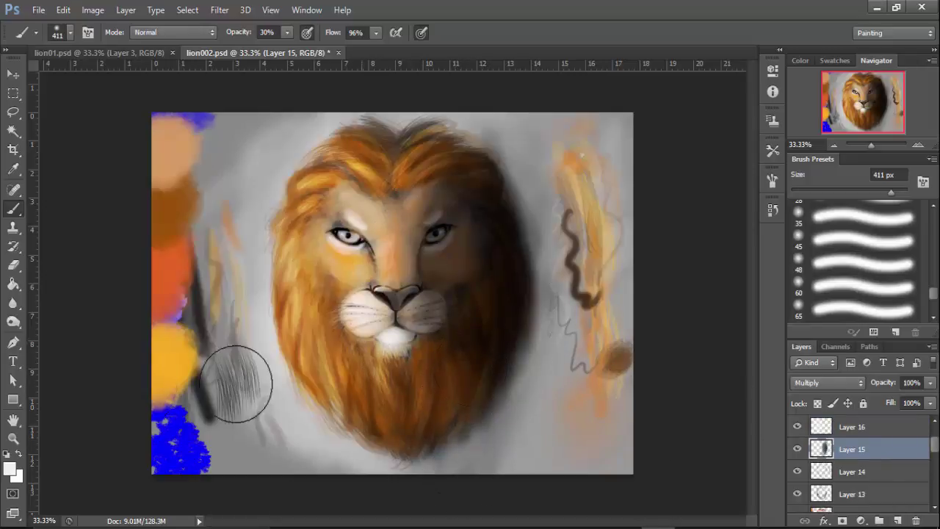
{"action": "left_click", "coordinate": [11, 468]}
{"action": "type", "text": "000000"}
{"action": "left_click", "coordinate": [831, 183]}
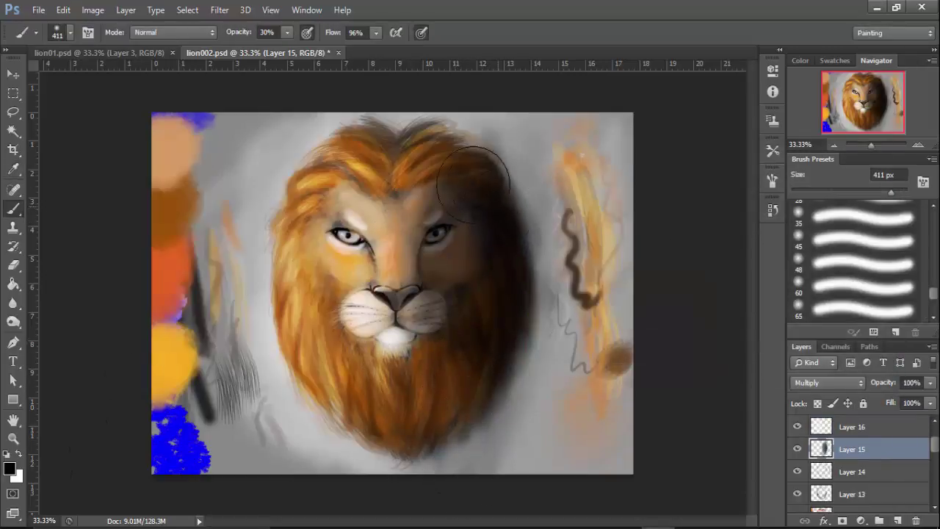
{"action": "mouse_move", "coordinate": [473, 185]}
{"action": "left_mouse_down"}
{"action": "mouse_move", "coordinate": [423, 170]}
{"action": "mouse_move", "coordinate": [459, 147]}
{"action": "mouse_move", "coordinate": [414, 215]}
{"action": "mouse_move", "coordinate": [419, 248]}
{"action": "mouse_move", "coordinate": [484, 240]}
{"action": "mouse_move", "coordinate": [472, 247]}
{"action": "mouse_move", "coordinate": [497, 260]}
{"action": "left_mouse_up"}
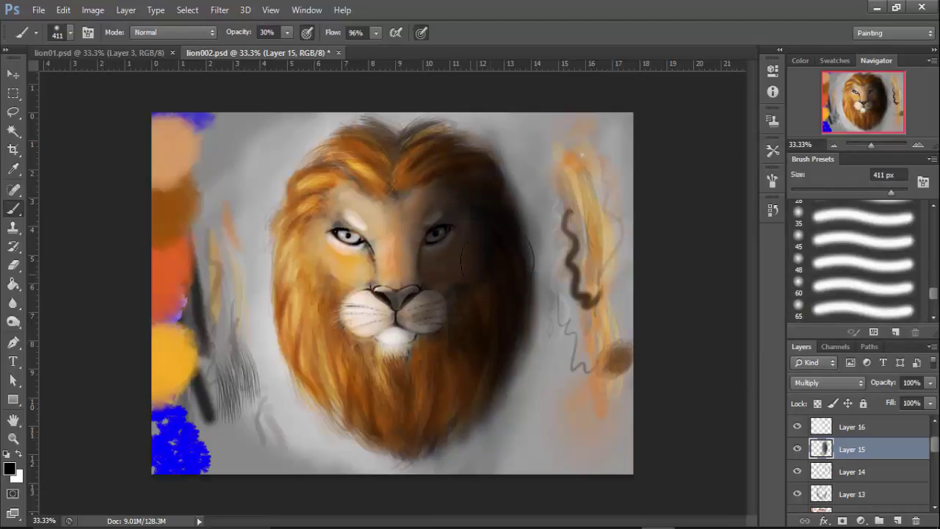
- Reduce the brush to 71 px and its flow to 43%, and darken the creases around the eyes and nose bridge
{"action": "right_click", "coordinate": [553, 206]}
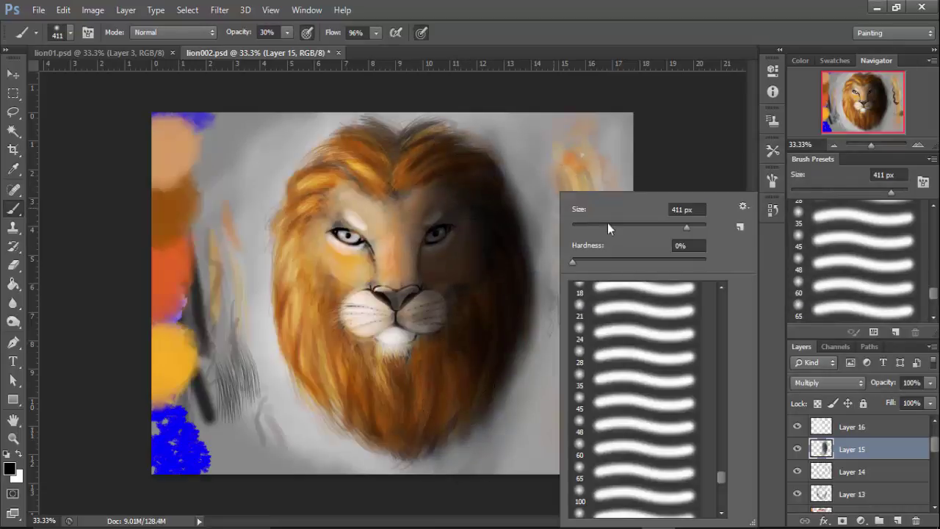
{"action": "left_click_drag", "start_coordinate": [607, 224], "coordinate": [595, 227]}
{"action": "left_click", "coordinate": [376, 33]}
{"action": "left_click_drag", "start_coordinate": [377, 50], "coordinate": [356, 53]}
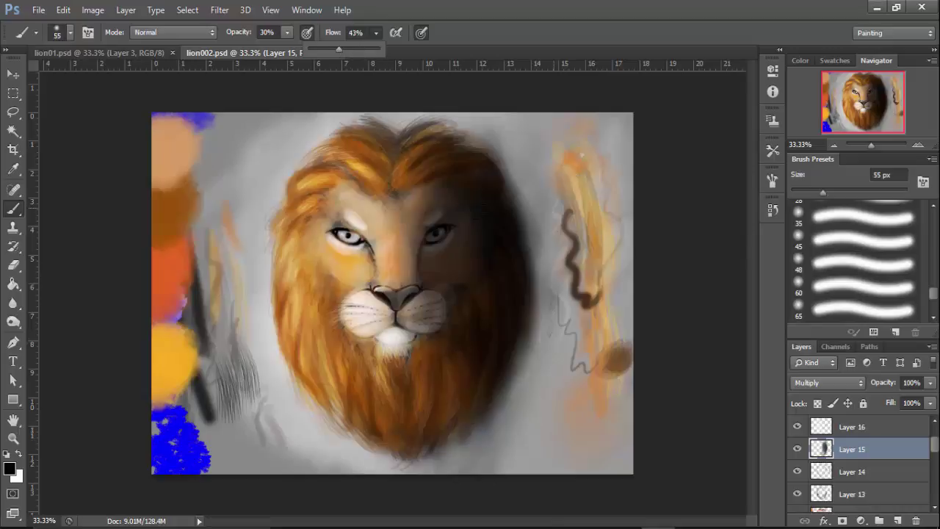
{"action": "right_click", "coordinate": [487, 208]}
{"action": "left_click_drag", "start_coordinate": [527, 226], "coordinate": [551, 226]}
{"action": "left_click", "coordinate": [426, 254]}
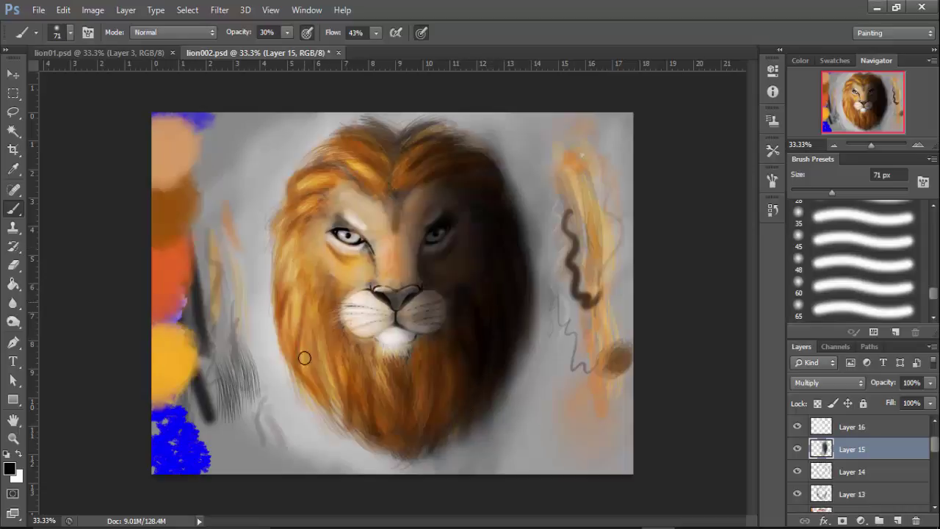
{"action": "left_click_drag", "start_coordinate": [304, 358], "coordinate": [301, 347]}
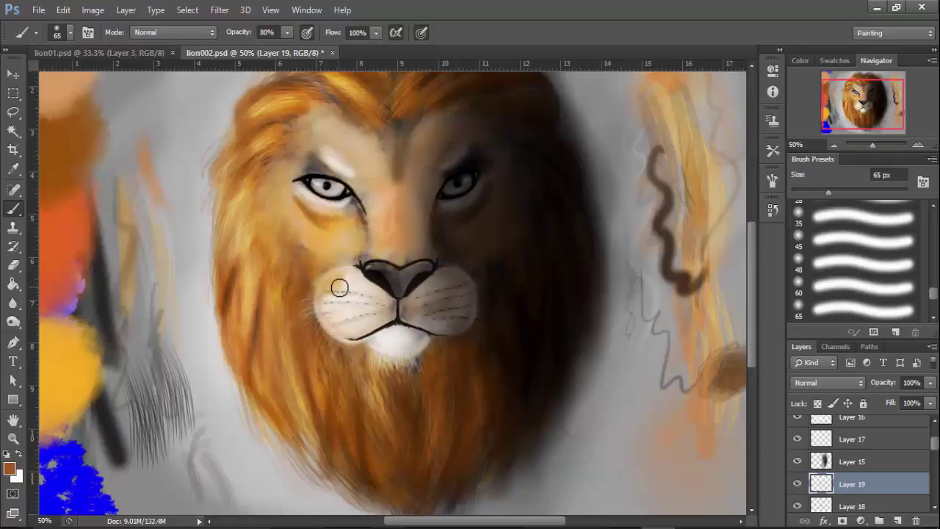
- Tint both muzzle pads and the area under the mouth with warm brown on Layer 19 using the 65 px brush
{"action": "mouse_move", "coordinate": [339, 288]}
{"action": "left_mouse_down"}
{"action": "mouse_move", "coordinate": [358, 276]}
{"action": "mouse_move", "coordinate": [326, 310]}
{"action": "mouse_move", "coordinate": [336, 323]}
{"action": "mouse_move", "coordinate": [335, 307]}
{"action": "mouse_move", "coordinate": [351, 302]}
{"action": "mouse_move", "coordinate": [342, 334]}
{"action": "left_mouse_up"}
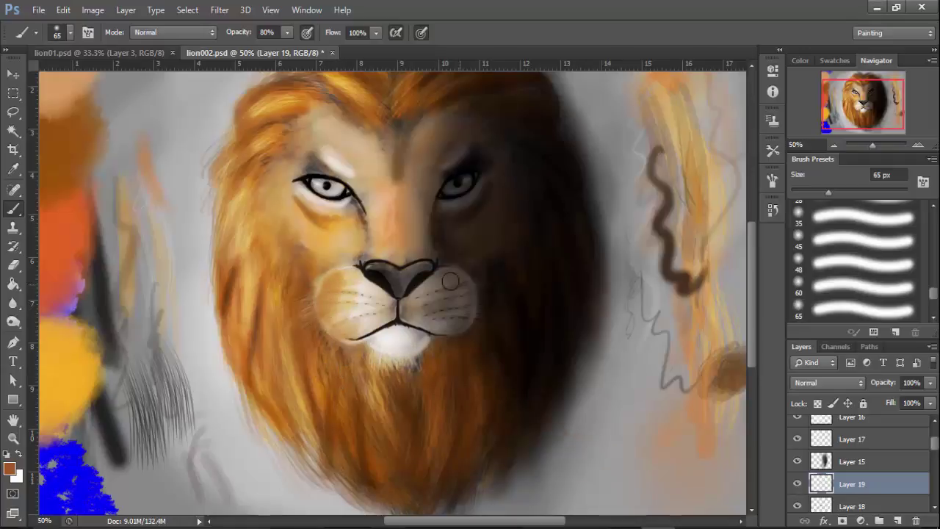
{"action": "mouse_move", "coordinate": [470, 294]}
{"action": "left_mouse_down"}
{"action": "mouse_move", "coordinate": [470, 321]}
{"action": "mouse_move", "coordinate": [374, 329]}
{"action": "mouse_move", "coordinate": [386, 326]}
{"action": "mouse_move", "coordinate": [393, 336]}
{"action": "left_mouse_up"}
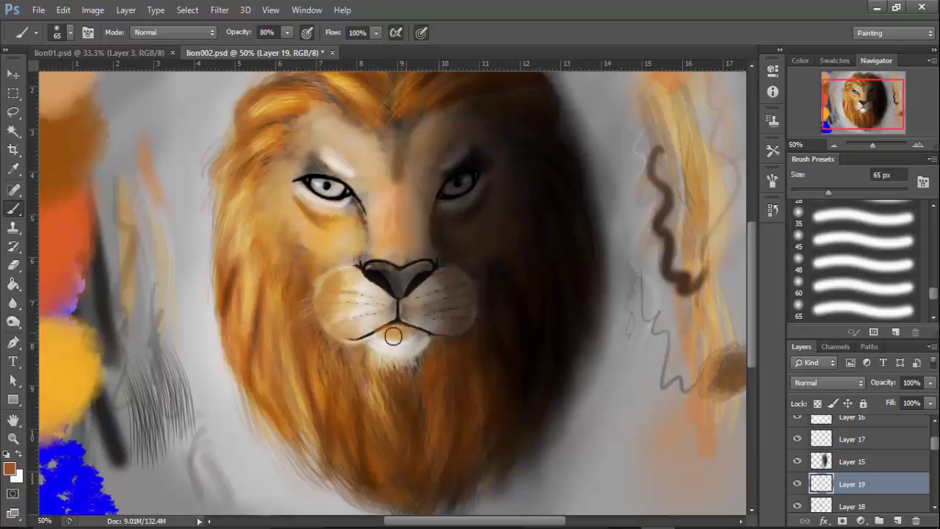
- Sample a darker brown from the beard and paint it over the outer parts of both muzzle pads with a 57 px brush
{"action": "left_click", "coordinate": [357, 425], "text": "alt"}
{"action": "right_click", "coordinate": [368, 330]}
{"action": "left_click", "coordinate": [403, 230]}
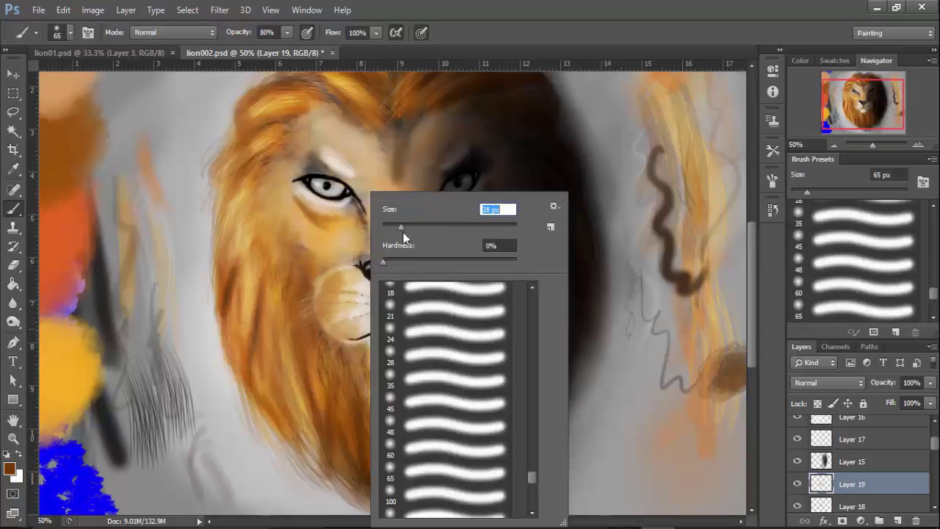
{"action": "left_click_drag", "start_coordinate": [653, 290], "coordinate": [658, 365]}
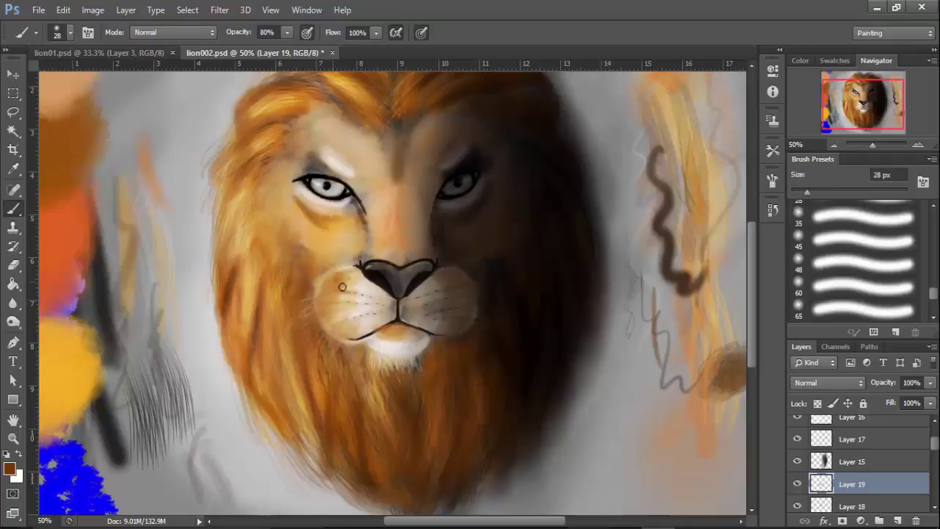
{"action": "right_click", "coordinate": [342, 287]}
{"action": "left_click", "coordinate": [405, 226]}
{"action": "mouse_move", "coordinate": [330, 286]}
{"action": "left_mouse_down"}
{"action": "mouse_move", "coordinate": [338, 305]}
{"action": "mouse_move", "coordinate": [365, 313]}
{"action": "mouse_move", "coordinate": [362, 292]}
{"action": "left_mouse_up"}
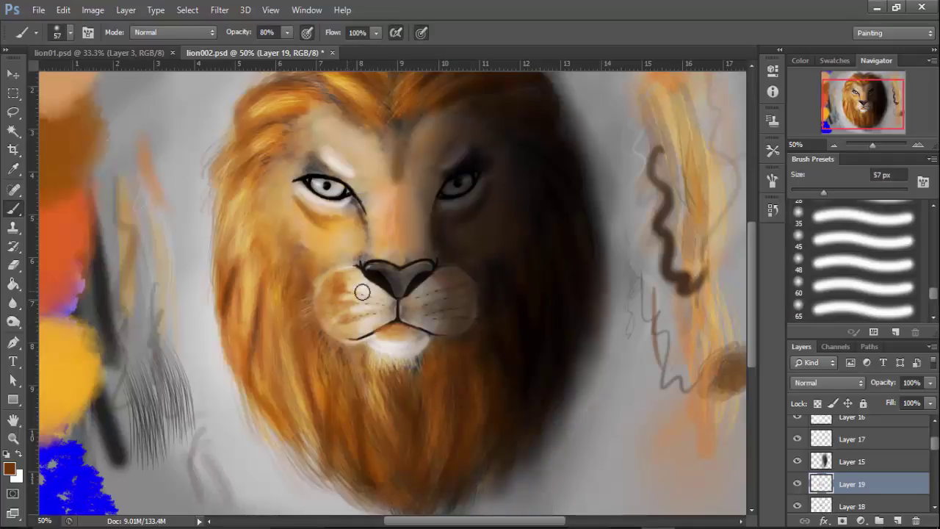
{"action": "mouse_move", "coordinate": [428, 304]}
{"action": "left_mouse_down"}
{"action": "mouse_move", "coordinate": [445, 277]}
{"action": "mouse_move", "coordinate": [454, 313]}
{"action": "left_mouse_up"}
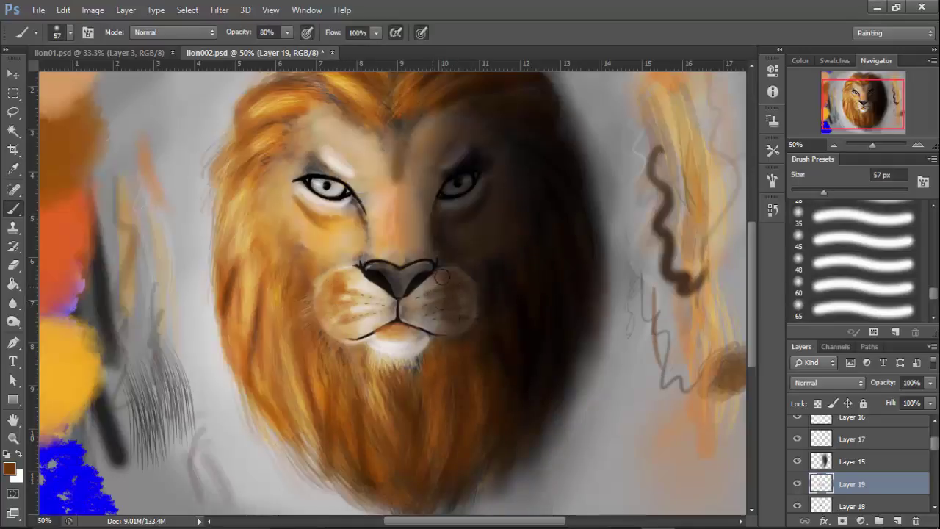
{"action": "mouse_move", "coordinate": [342, 276]}
{"action": "left_mouse_down"}
{"action": "mouse_move", "coordinate": [327, 299]}
{"action": "mouse_move", "coordinate": [349, 334]}
{"action": "mouse_move", "coordinate": [329, 300]}
{"action": "mouse_move", "coordinate": [344, 278]}
{"action": "mouse_move", "coordinate": [333, 313]}
{"action": "mouse_move", "coordinate": [337, 287]}
{"action": "left_mouse_up"}
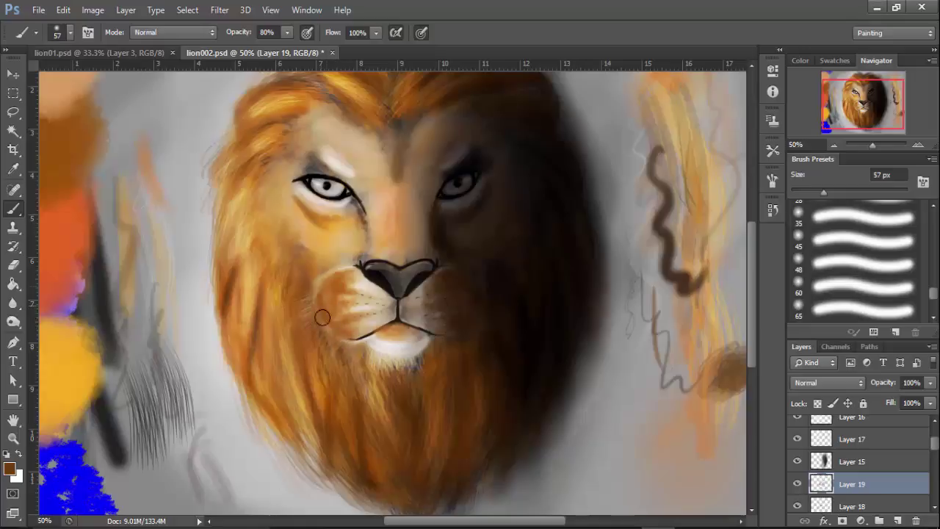
- Reduce the brush to 31 px and paint brown along the lower lip
{"action": "left_click", "coordinate": [918, 145]}
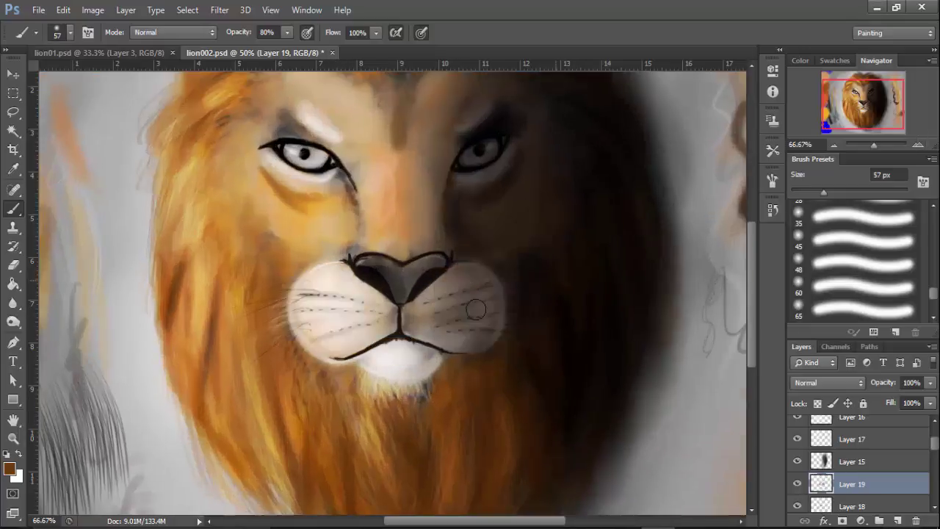
{"action": "right_click", "coordinate": [420, 336]}
{"action": "left_click_drag", "start_coordinate": [470, 225], "coordinate": [453, 225]}
{"action": "left_click_drag", "start_coordinate": [392, 350], "coordinate": [410, 351]}
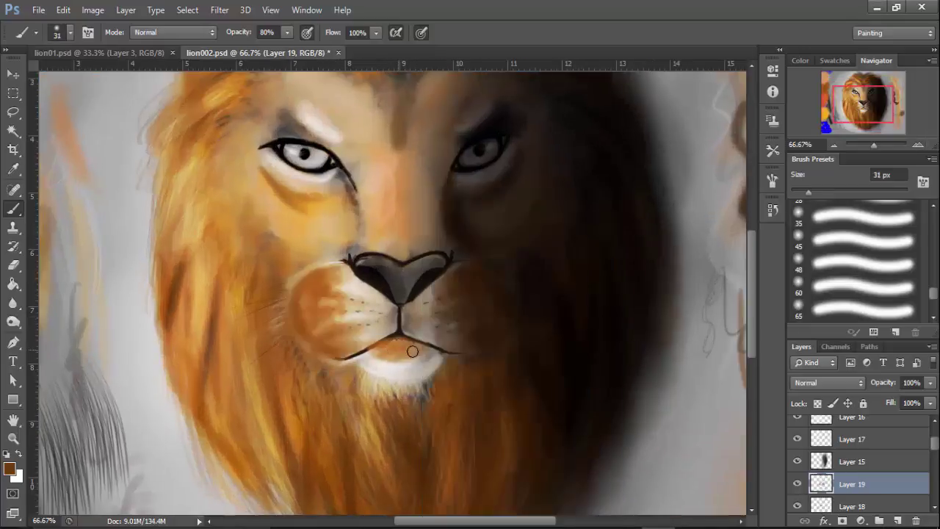
- Sample black from the mouth line and set the brush size to 6 px
{"action": "left_click", "coordinate": [409, 346], "text": "alt"}
{"action": "right_click", "coordinate": [408, 346]}
{"action": "type", "text": "6"}
{"action": "key", "text": "Return"}
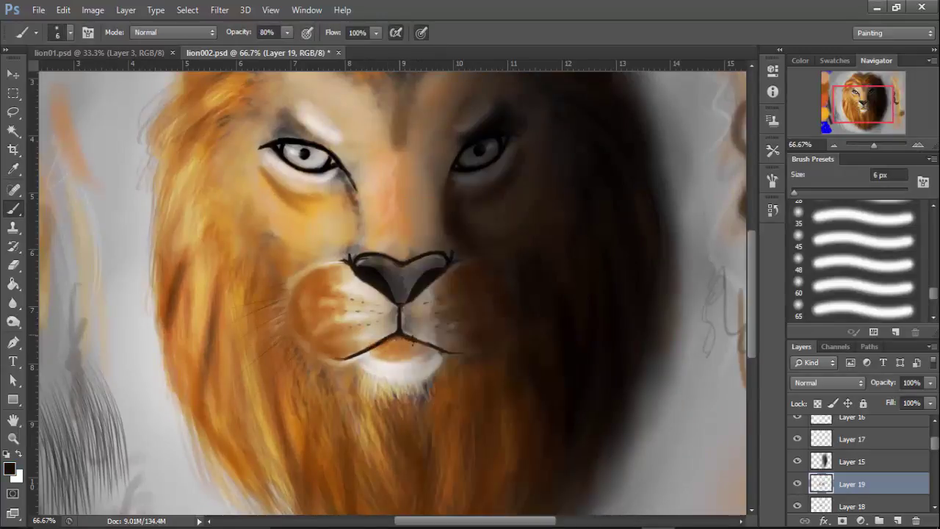
- Switch to a 12 px bristle brush preset, enlarge it to 41 px and test dark strokes on the background left of the mane
{"action": "right_click", "coordinate": [501, 192]}
{"action": "mouse_move", "coordinate": [661, 468]}
{"action": "left_mouse_down"}
{"action": "mouse_move", "coordinate": [665, 509]}
{"action": "mouse_move", "coordinate": [658, 413]}
{"action": "left_mouse_up"}
{"action": "left_click", "coordinate": [588, 375]}
{"action": "left_click_drag", "start_coordinate": [723, 288], "coordinate": [723, 324]}
{"action": "right_click", "coordinate": [720, 308]}
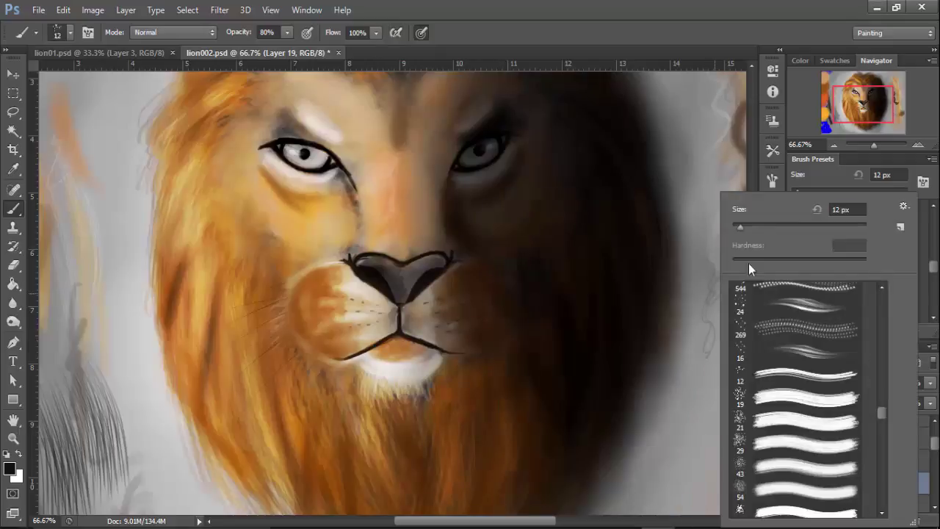
{"action": "left_click_drag", "start_coordinate": [741, 226], "coordinate": [759, 226]}
{"action": "mouse_move", "coordinate": [76, 262]}
{"action": "left_mouse_down"}
{"action": "mouse_move", "coordinate": [98, 339]}
{"action": "mouse_move", "coordinate": [72, 348]}
{"action": "left_mouse_up"}
{"action": "left_click_drag", "start_coordinate": [72, 266], "coordinate": [89, 360]}
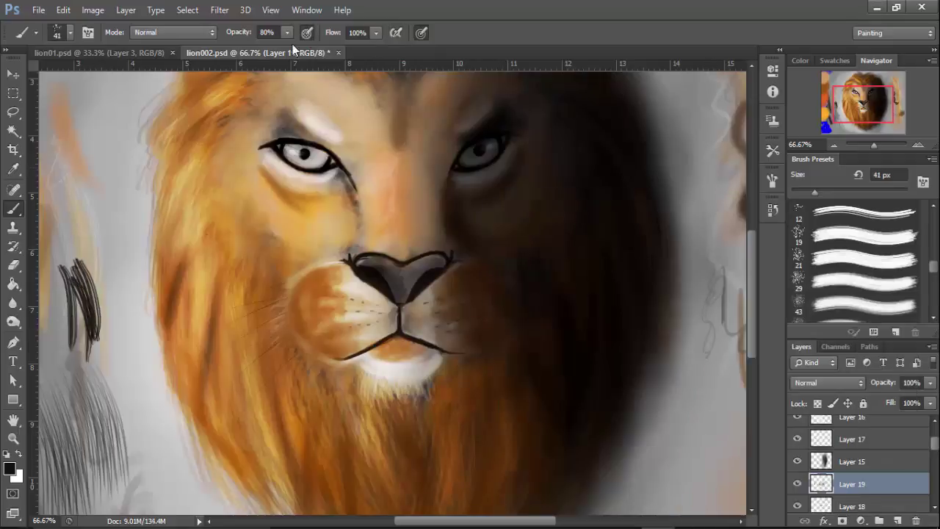
- Sample the pale chin color and brush short white fur strokes along the chin
{"action": "left_click", "coordinate": [404, 381], "text": "alt"}
{"action": "mouse_move", "coordinate": [366, 365]}
{"action": "left_mouse_down"}
{"action": "mouse_move", "coordinate": [441, 380]}
{"action": "mouse_move", "coordinate": [427, 396]}
{"action": "mouse_move", "coordinate": [364, 389]}
{"action": "mouse_move", "coordinate": [383, 417]}
{"action": "left_mouse_up"}
- Try long pale hair strokes on the left side of the mane and undo the latest strokes
{"action": "left_click_drag", "start_coordinate": [244, 312], "coordinate": [267, 405]}
{"action": "mouse_move", "coordinate": [215, 247]}
{"action": "left_mouse_down"}
{"action": "mouse_move", "coordinate": [210, 279]}
{"action": "mouse_move", "coordinate": [213, 273]}
{"action": "left_mouse_up"}
{"action": "key", "text": "ctrl+alt+z"}
{"action": "key", "text": "ctrl+alt+z"}
{"action": "key", "text": "ctrl+alt+z"}
{"action": "key", "text": "ctrl+alt+z"}
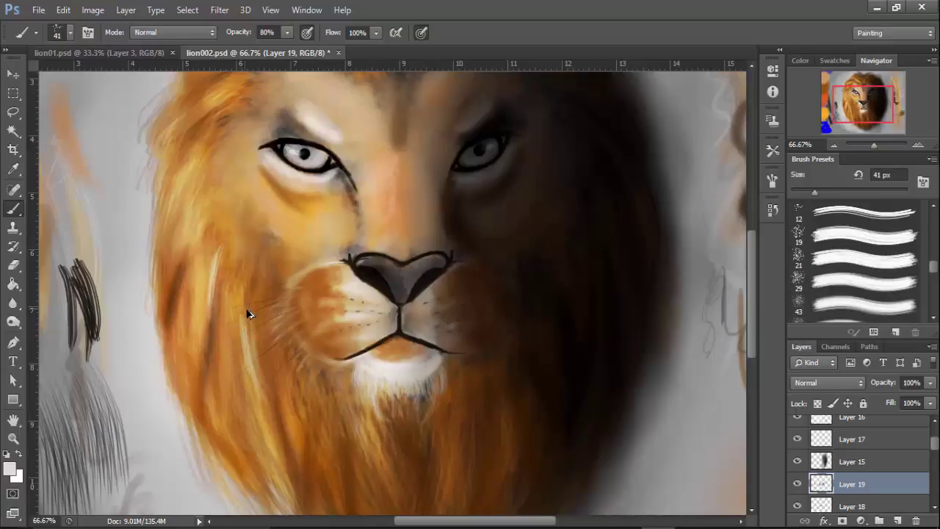
- Sample orange tones from the left side of the mane and paint long hair strokes beside the cheek
{"action": "left_click", "coordinate": [234, 279], "text": "alt"}
{"action": "left_click_drag", "start_coordinate": [233, 268], "coordinate": [238, 355]}
{"action": "left_click_drag", "start_coordinate": [215, 276], "coordinate": [208, 351]}
{"action": "left_click", "coordinate": [219, 323], "text": "alt"}
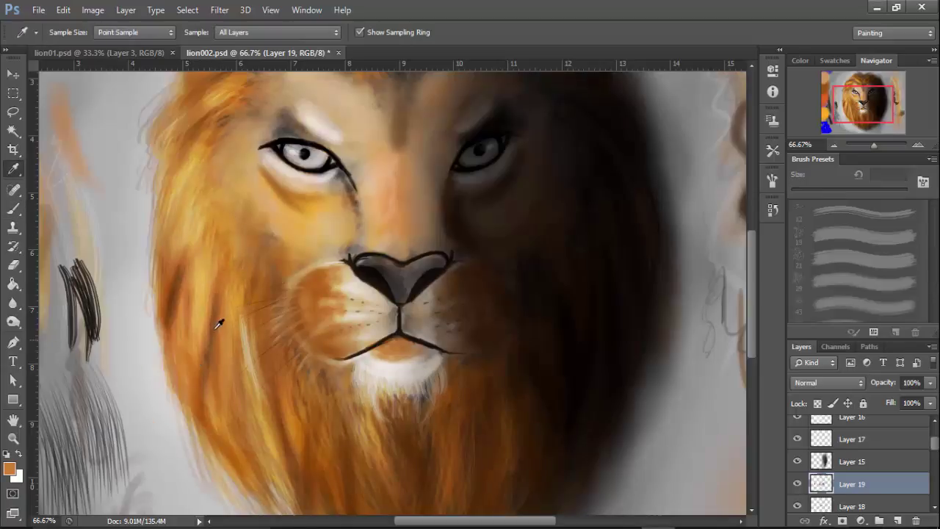
{"action": "left_click_drag", "start_coordinate": [218, 225], "coordinate": [233, 327]}
- Sample a dark brown from the mane and paint darker hair strands throughout its left side
{"action": "left_click", "coordinate": [218, 291], "text": "alt"}
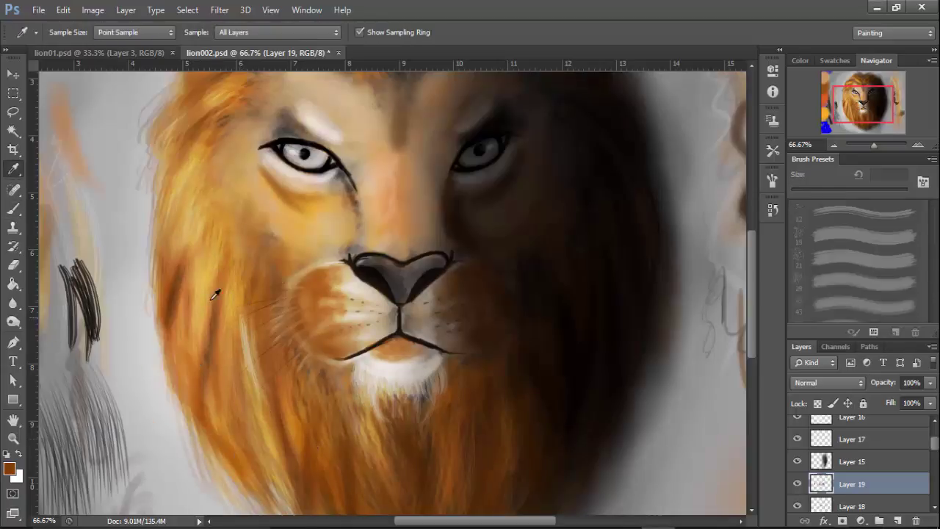
{"action": "left_click_drag", "start_coordinate": [225, 242], "coordinate": [238, 312]}
{"action": "left_click_drag", "start_coordinate": [218, 273], "coordinate": [195, 354]}
{"action": "left_click_drag", "start_coordinate": [204, 213], "coordinate": [196, 303]}
{"action": "left_click_drag", "start_coordinate": [191, 179], "coordinate": [172, 259]}
{"action": "left_click_drag", "start_coordinate": [232, 329], "coordinate": [226, 404]}
{"action": "left_click_drag", "start_coordinate": [243, 318], "coordinate": [244, 373]}
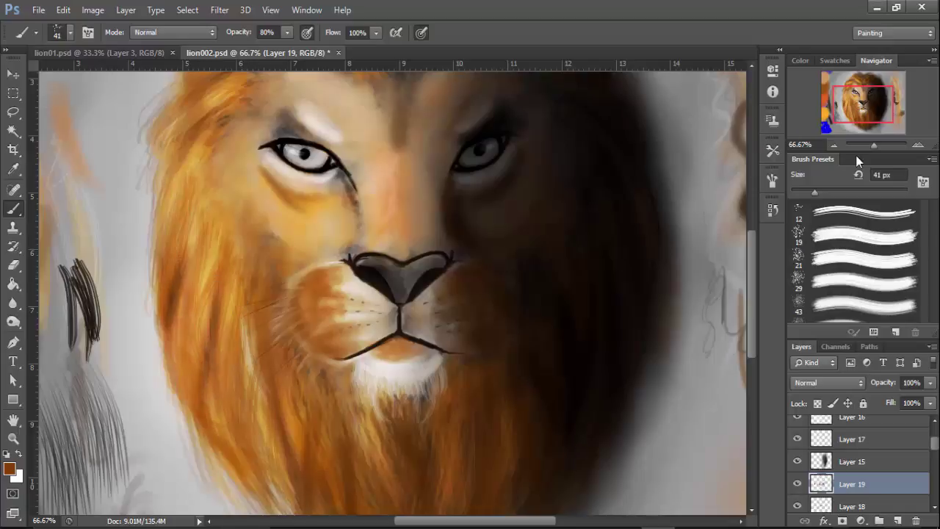
- Switch to a round brush at 7 px and test a thin brown stroke on the background left of the mane
{"action": "left_click", "coordinate": [835, 146]}
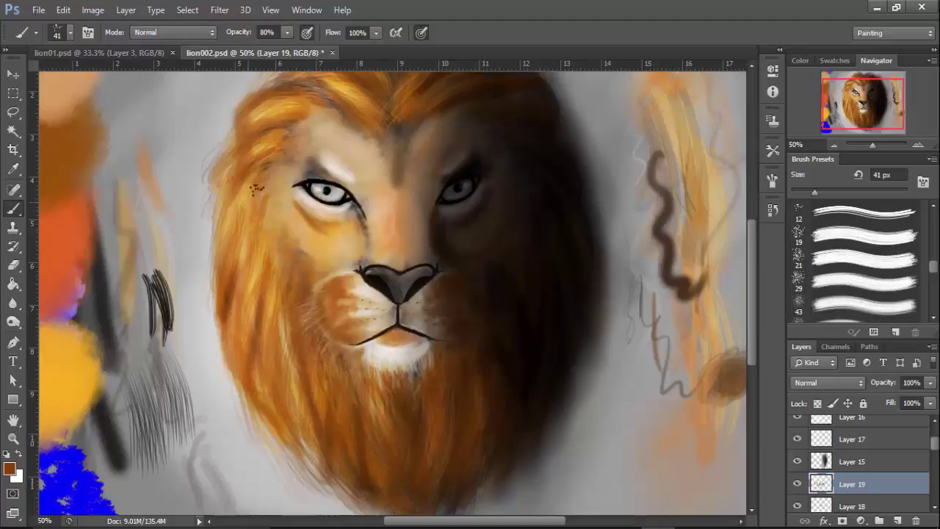
{"action": "mouse_move", "coordinate": [489, 242]}
{"action": "left_mouse_down"}
{"action": "mouse_move", "coordinate": [453, 256]}
{"action": "mouse_move", "coordinate": [453, 248]}
{"action": "left_mouse_up"}
{"action": "right_click", "coordinate": [333, 291]}
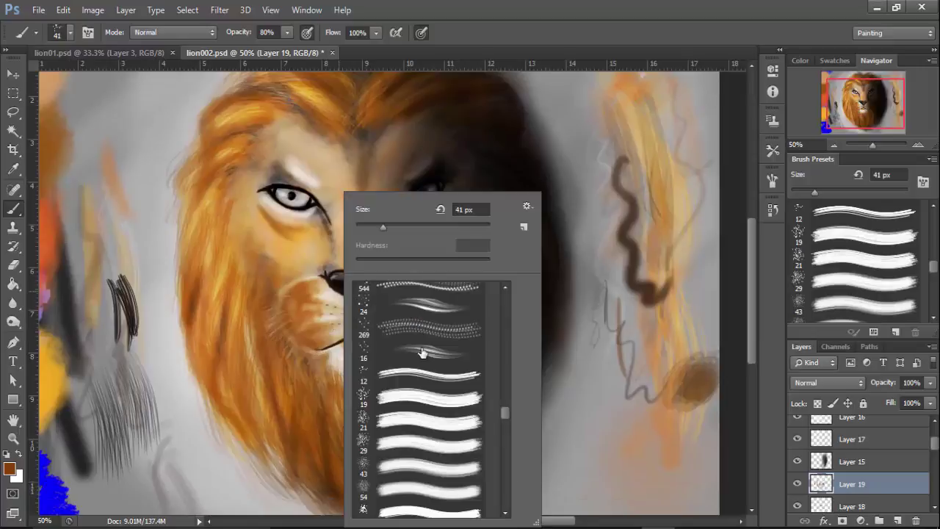
{"action": "left_click_drag", "start_coordinate": [504, 413], "coordinate": [503, 295]}
{"action": "left_click", "coordinate": [426, 365]}
{"action": "left_click_drag", "start_coordinate": [383, 227], "coordinate": [359, 226]}
{"action": "left_click_drag", "start_coordinate": [105, 213], "coordinate": [150, 375]}
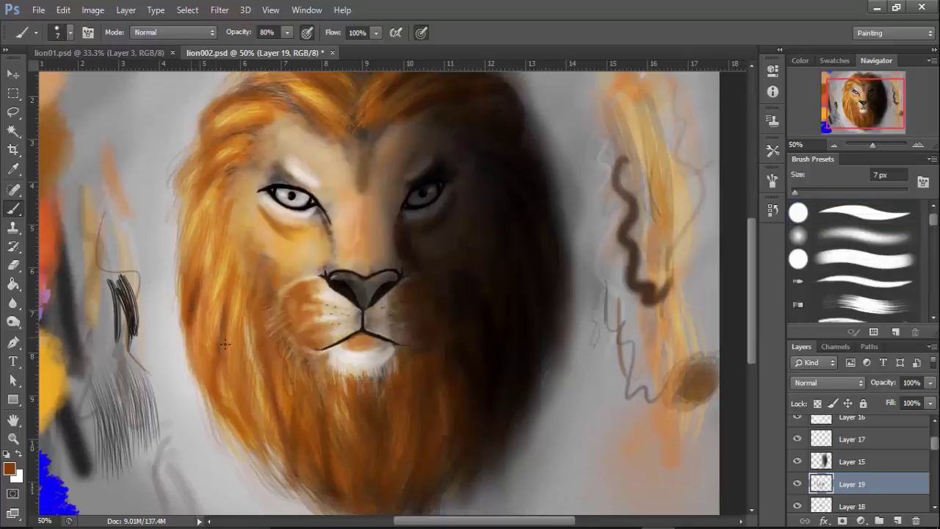
- Set the brush to 3 px with pale cream f1e1d4 and paint thin whiskers fanning out from the left side of the muzzle
{"action": "right_click", "coordinate": [159, 261]}
{"action": "left_click_drag", "start_coordinate": [184, 226], "coordinate": [179, 225]}
{"action": "left_click", "coordinate": [107, 196]}
{"action": "left_click", "coordinate": [10, 468]}
{"action": "left_click", "coordinate": [556, 191]}
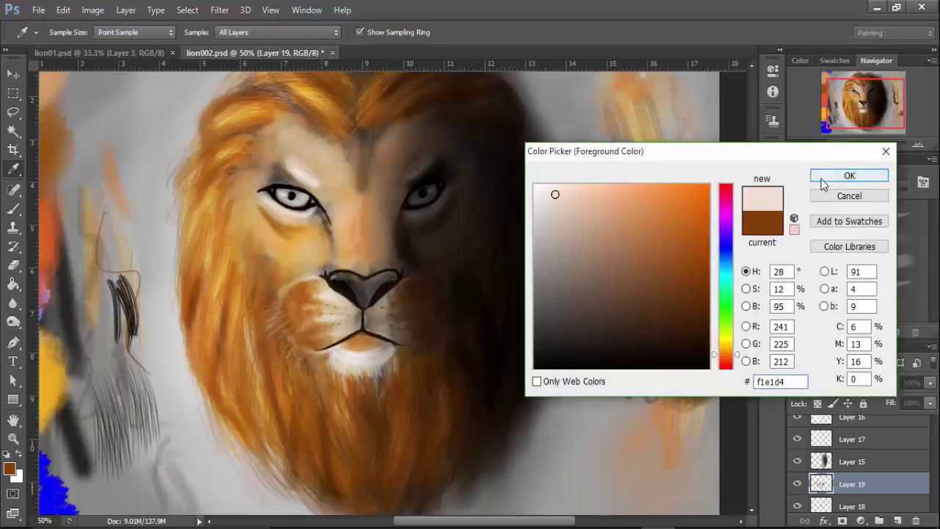
{"action": "left_click", "coordinate": [850, 174]}
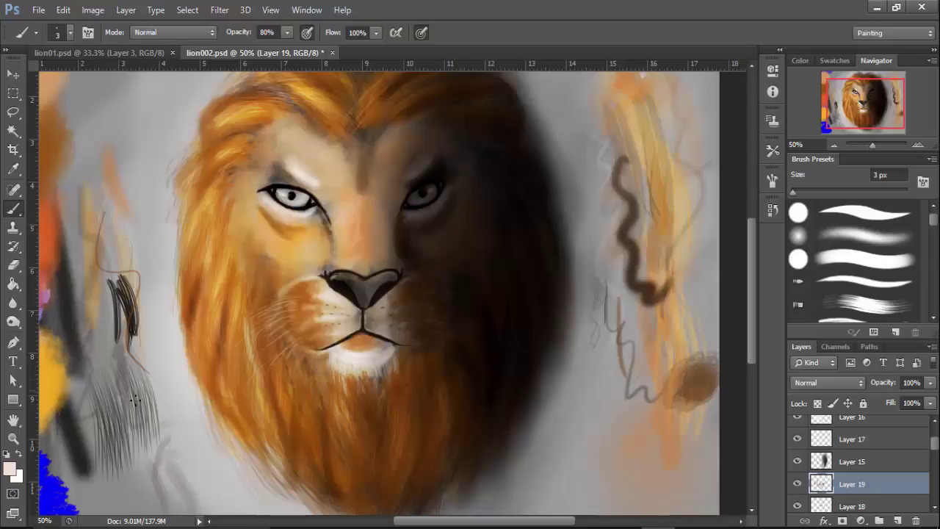
- Try several hues and set the foreground colour to dark red 69220e for the nose
{"action": "left_click", "coordinate": [9, 468]}
{"action": "left_click", "coordinate": [700, 256]}
{"action": "left_click_drag", "start_coordinate": [735, 354], "coordinate": [734, 356]}
{"action": "left_click", "coordinate": [696, 195]}
{"action": "left_click_drag", "start_coordinate": [727, 200], "coordinate": [731, 192]}
{"action": "left_click", "coordinate": [835, 61]}
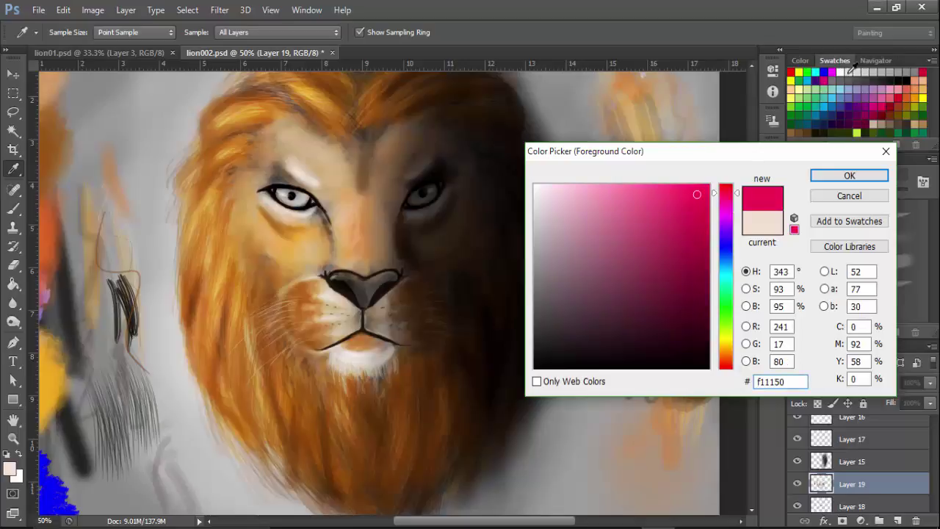
{"action": "left_click_drag", "start_coordinate": [727, 343], "coordinate": [727, 361]}
{"action": "left_click", "coordinate": [691, 267]}
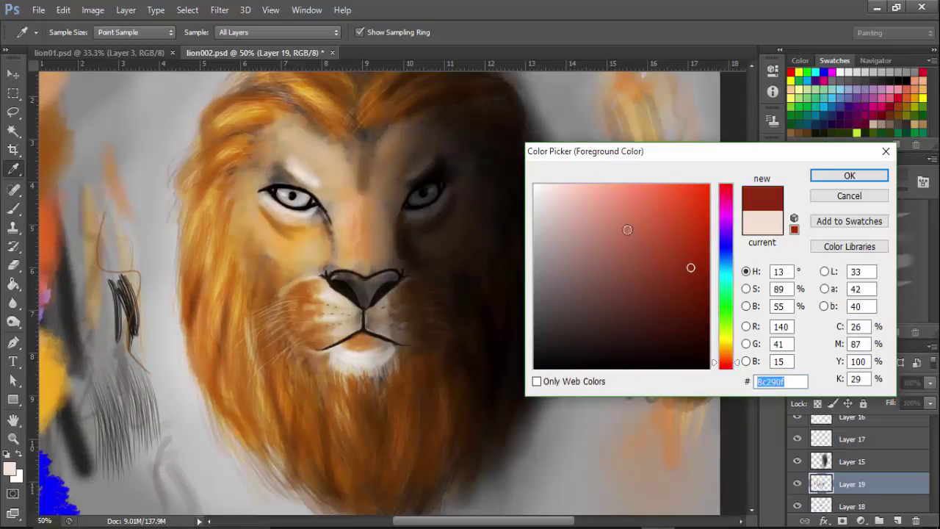
{"action": "left_click", "coordinate": [654, 232]}
{"action": "left_click", "coordinate": [653, 269]}
{"action": "left_click", "coordinate": [661, 254]}
{"action": "left_click", "coordinate": [676, 260]}
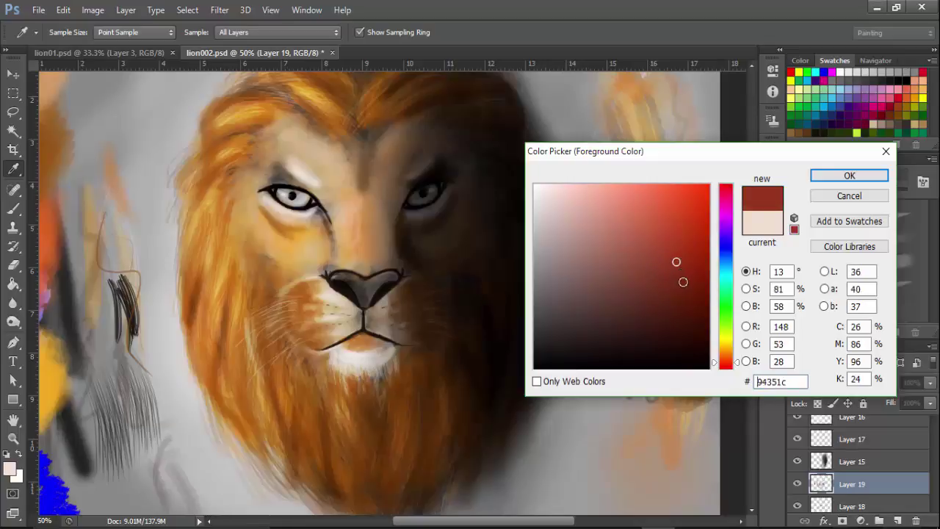
{"action": "left_click", "coordinate": [684, 280]}
{"action": "left_click", "coordinate": [685, 293]}
{"action": "left_click", "coordinate": [826, 177]}
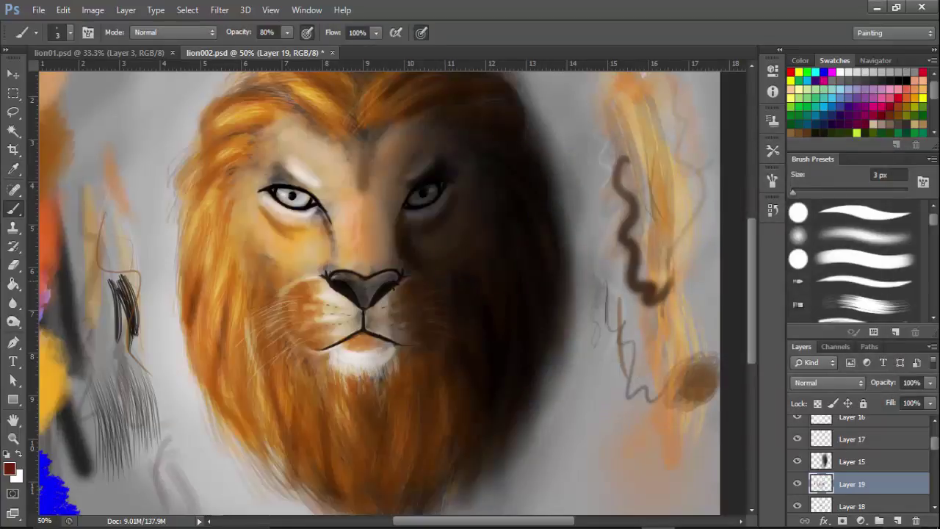
- On a new layer placed below Layer 19, fill the nose with the dark red using a 22 px round brush
{"action": "right_click", "coordinate": [378, 213]}
{"action": "left_click", "coordinate": [434, 226]}
{"action": "left_click", "coordinate": [372, 290]}
{"action": "left_click", "coordinate": [896, 521]}
{"action": "right_click", "coordinate": [383, 282]}
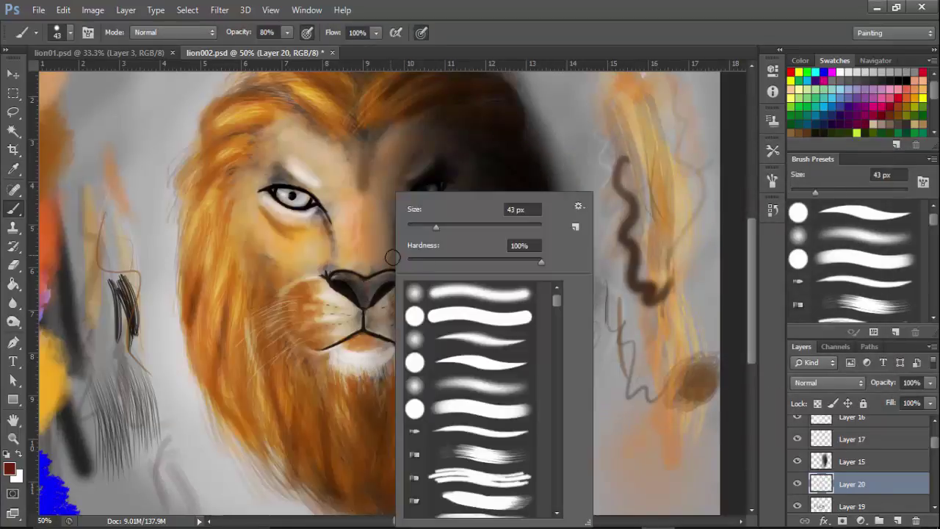
{"action": "type", "text": "22"}
{"action": "key", "text": "Return"}
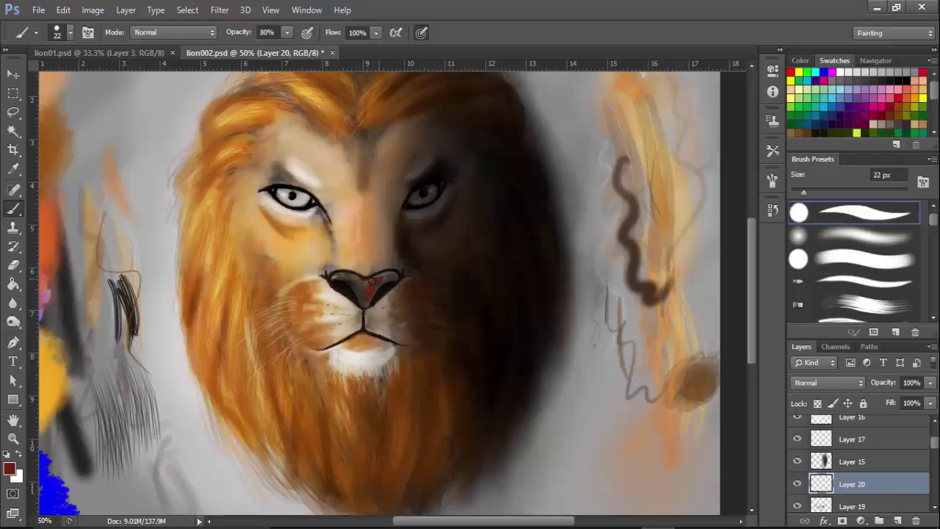
{"action": "left_click_drag", "start_coordinate": [874, 487], "coordinate": [877, 501]}
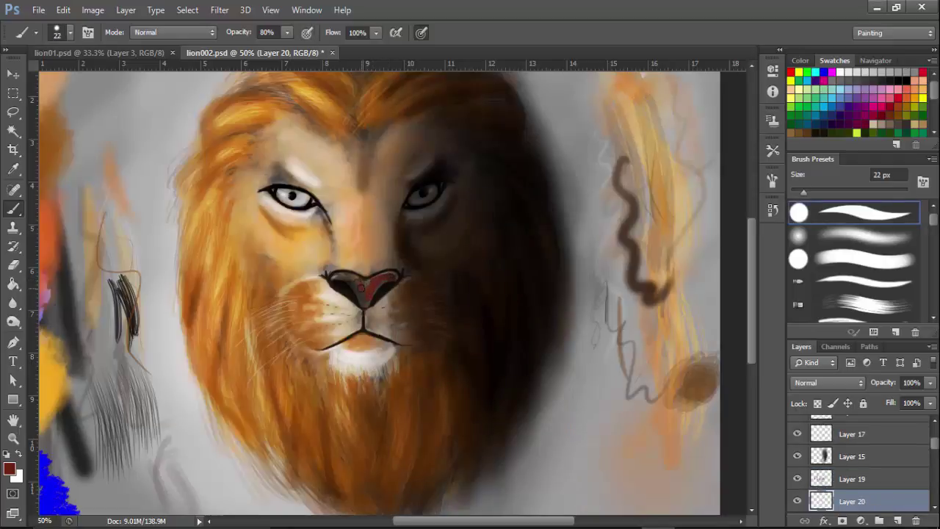
{"action": "key", "text": "ctrl+z"}
- Shade the inside and edges of the nose with darker reds, including near-black red 250902
{"action": "left_click", "coordinate": [9, 468]}
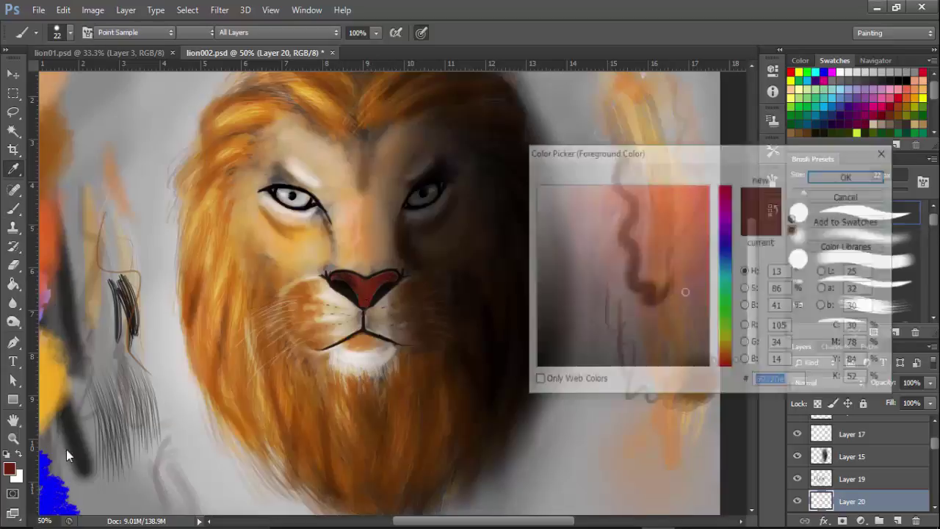
{"action": "left_click", "coordinate": [849, 174]}
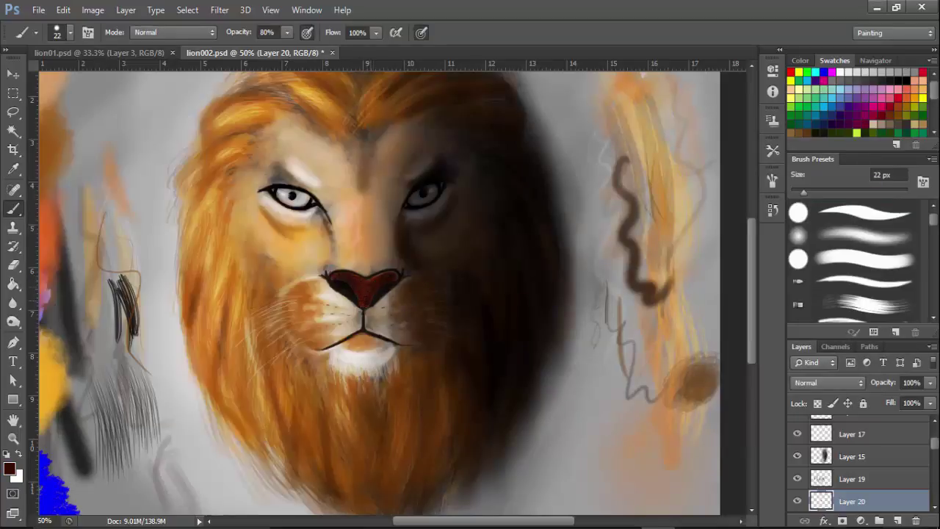
{"action": "left_click", "coordinate": [9, 468]}
{"action": "left_click", "coordinate": [701, 340]}
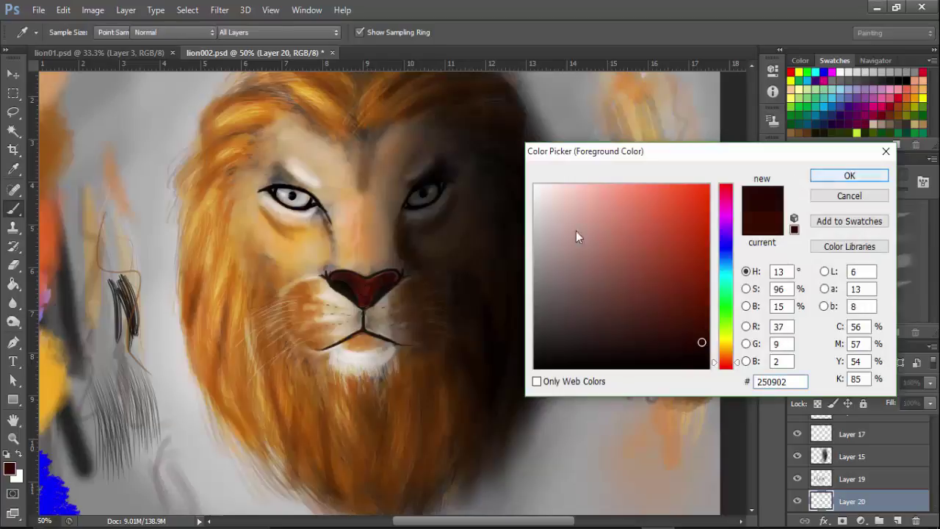
{"action": "left_click", "coordinate": [850, 174]}
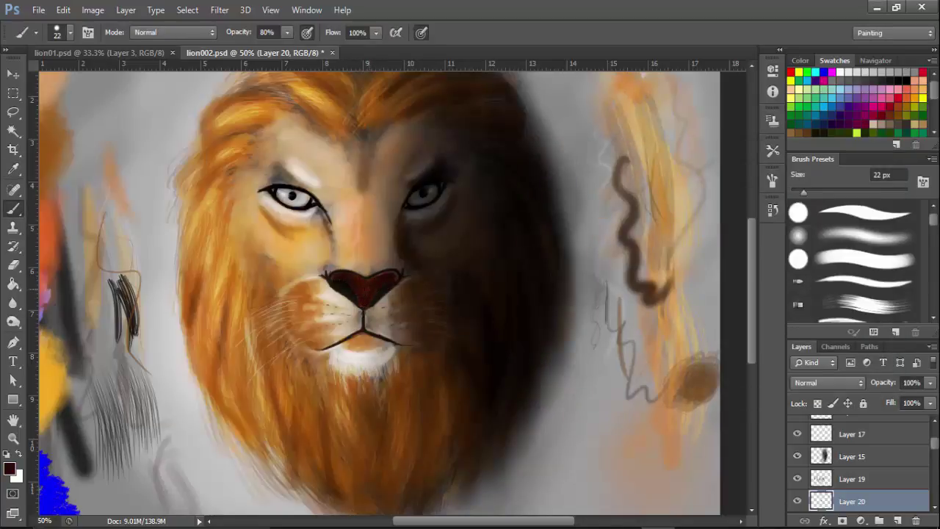
- Pick a brighter red and paint highlights along the upper contours of the nose
{"action": "left_click", "coordinate": [9, 468]}
{"action": "left_click", "coordinate": [694, 220]}
{"action": "left_click", "coordinate": [850, 177]}
{"action": "left_click", "coordinate": [875, 61]}
{"action": "left_click", "coordinate": [833, 145]}
{"action": "left_click", "coordinate": [833, 145]}
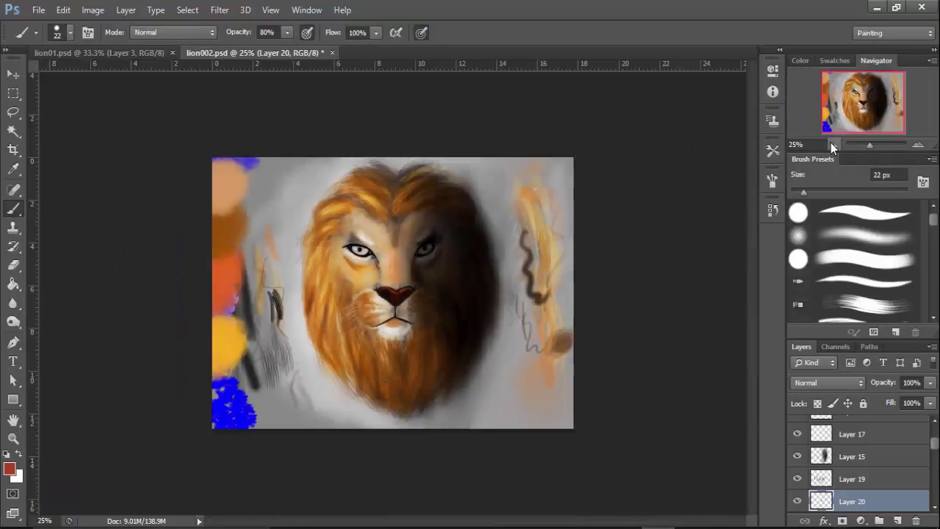
- Create a new layer, sample an orange-brown from the mane, and fill the left eye's iris with it
{"action": "left_click", "coordinate": [918, 144]}
{"action": "left_click", "coordinate": [919, 145]}
{"action": "left_click_drag", "start_coordinate": [934, 451], "coordinate": [934, 477]}
{"action": "left_click", "coordinate": [898, 520]}
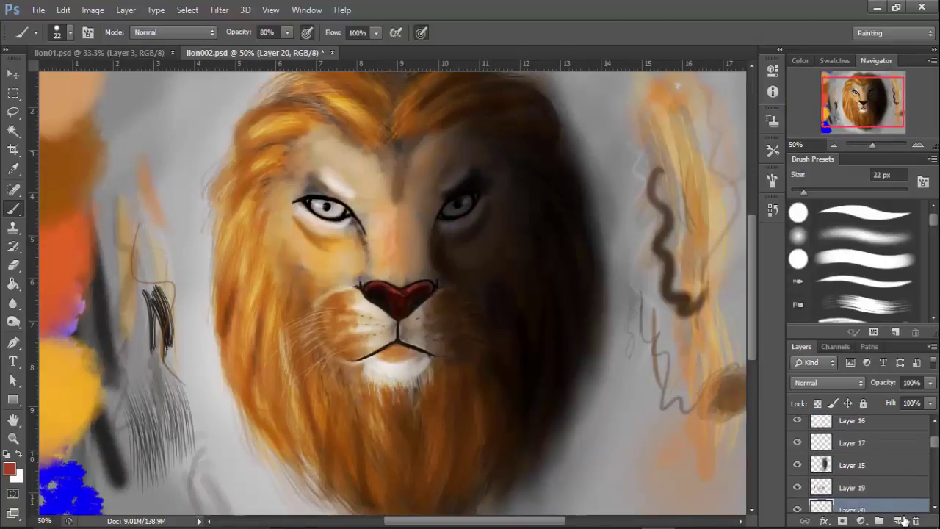
{"action": "left_click", "coordinate": [241, 306], "text": "alt"}
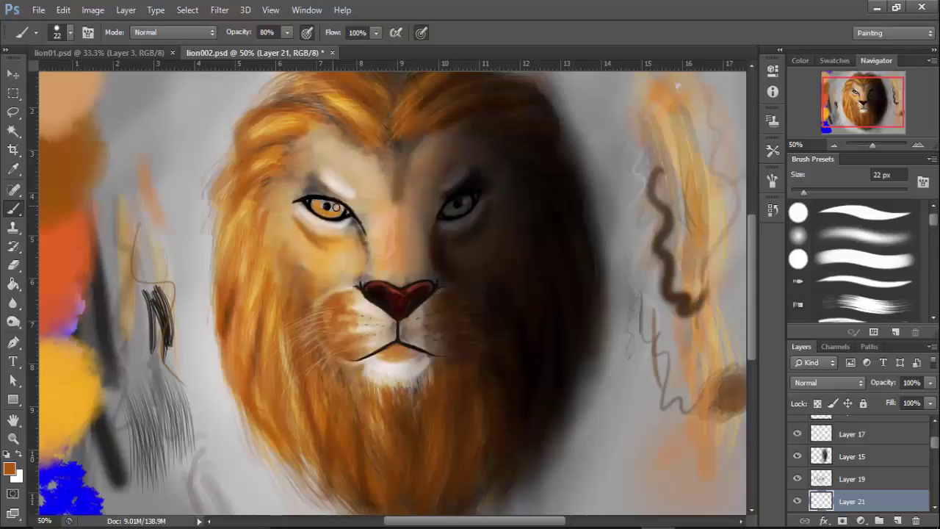
{"action": "left_click_drag", "start_coordinate": [335, 207], "coordinate": [326, 209]}
- Reduce the brush to 10 px, test it on the background right of the head, and colour the right eye's iris orange
{"action": "left_click", "coordinate": [918, 144]}
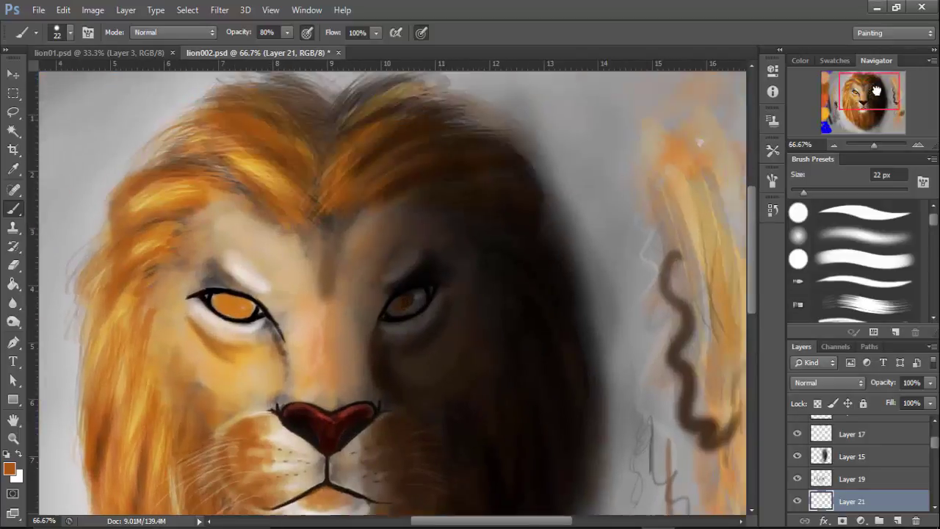
{"action": "right_click", "coordinate": [467, 282]}
{"action": "left_click_drag", "start_coordinate": [497, 225], "coordinate": [490, 226]}
{"action": "left_click_drag", "start_coordinate": [599, 135], "coordinate": [649, 197]}
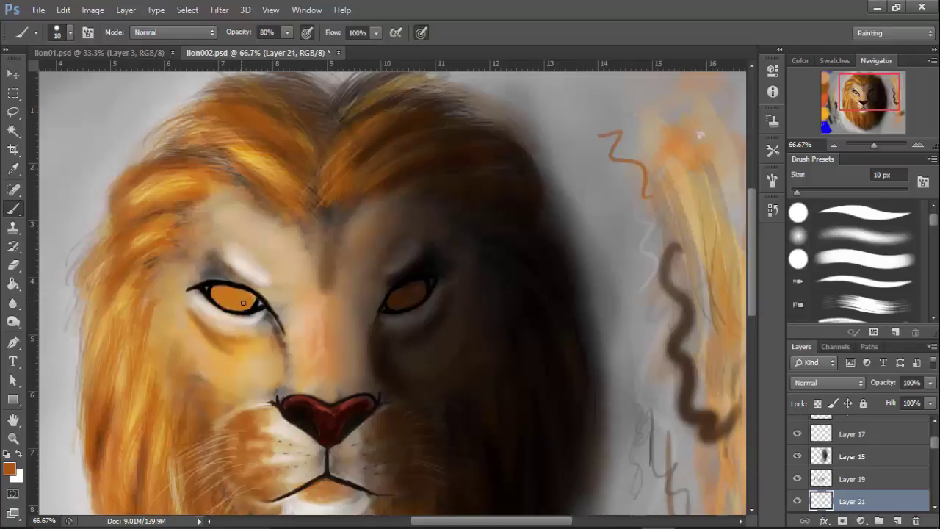
- Sample the light golden tone e5bb56 from the mane and paint highlights inside the irises
{"action": "key", "text": "i"}
{"action": "left_click", "coordinate": [9, 467]}
{"action": "left_click_drag", "start_coordinate": [269, 158], "coordinate": [256, 156]}
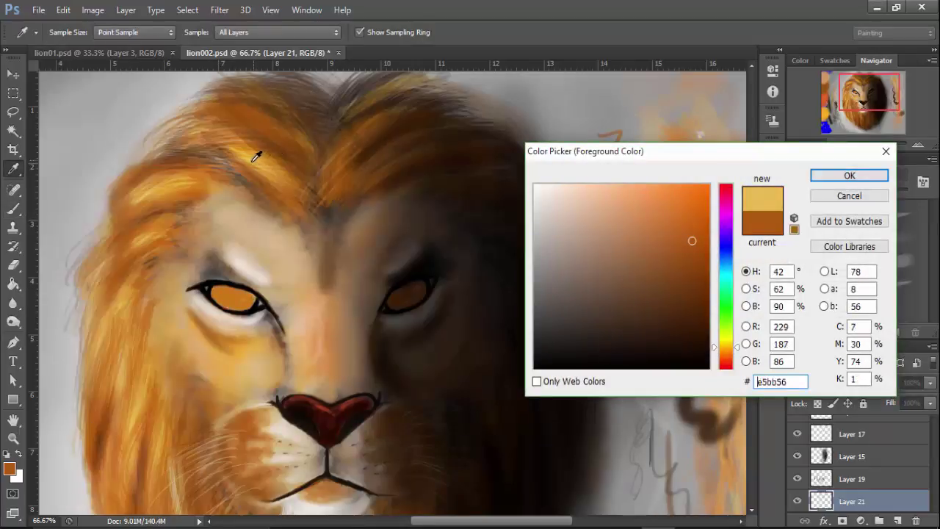
{"action": "left_click", "coordinate": [849, 176]}
{"action": "key", "text": "b"}
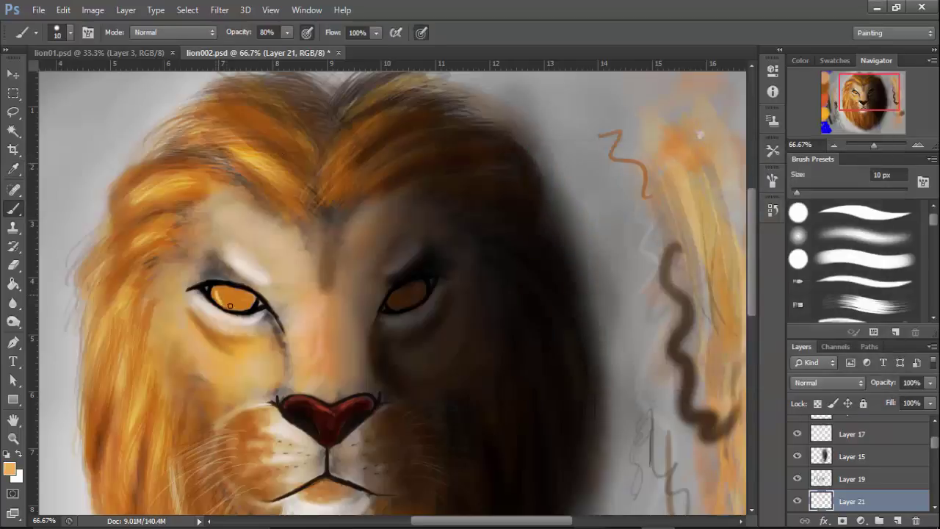
- Sample dark brown 3d2106 from the mane and paint the pupils in both eyes
{"action": "key", "text": "i"}
{"action": "left_click", "coordinate": [9, 468]}
{"action": "left_click", "coordinate": [625, 353]}
{"action": "left_click", "coordinate": [729, 360]}
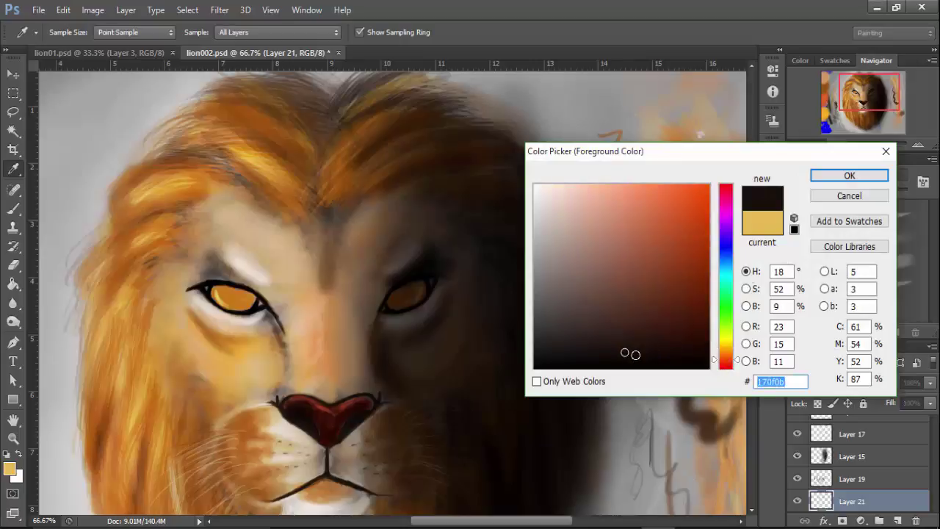
{"action": "left_click", "coordinate": [625, 357]}
{"action": "left_click", "coordinate": [378, 147]}
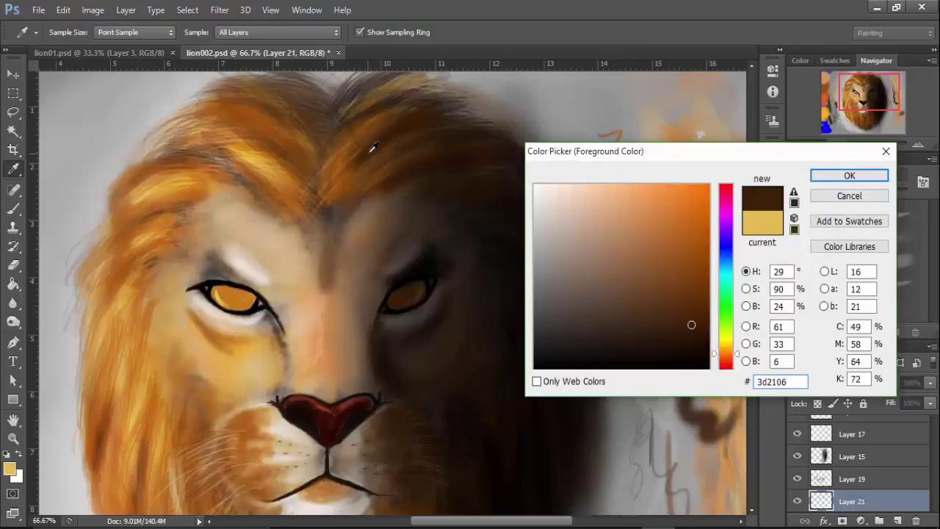
{"action": "key", "text": "Return"}
{"action": "key", "text": "b"}
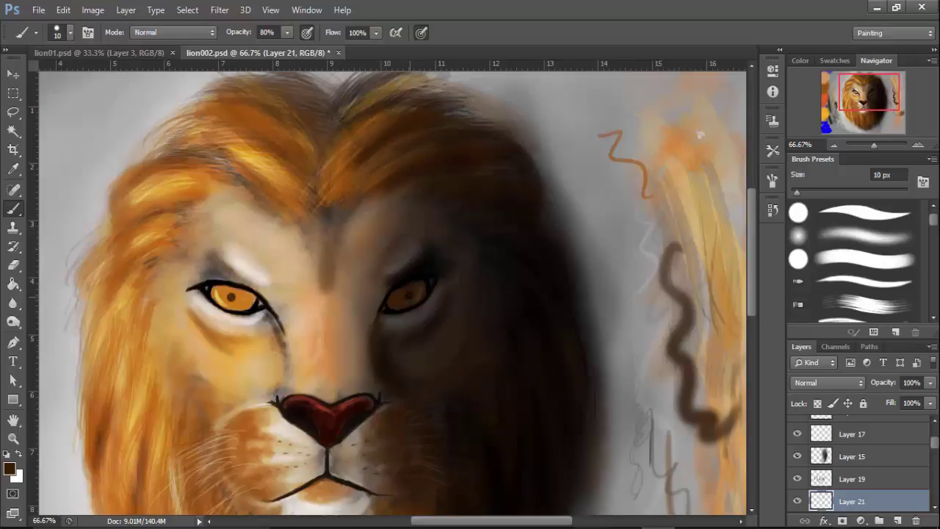
- Add small pale pink reflections to the eyes and set the eye layer's blend mode to Overlay
{"action": "left_click", "coordinate": [307, 33]}
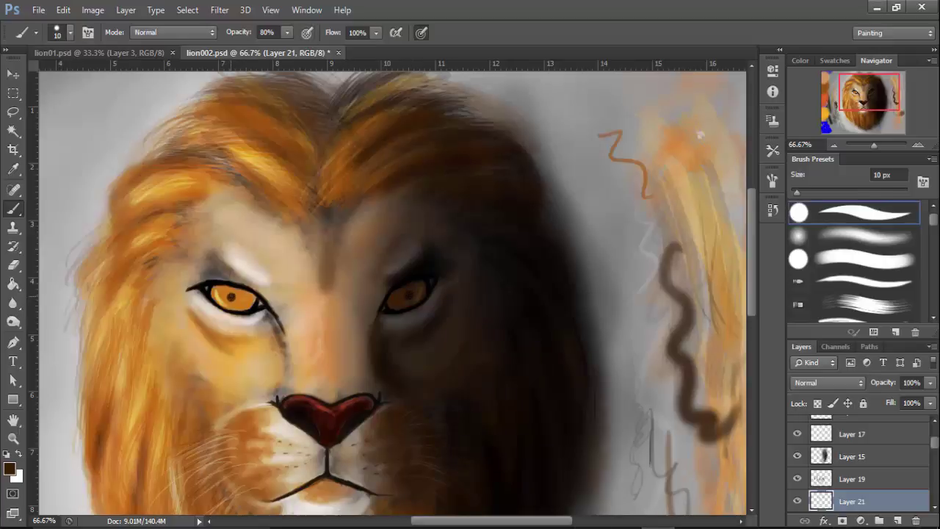
{"action": "left_click", "coordinate": [9, 468]}
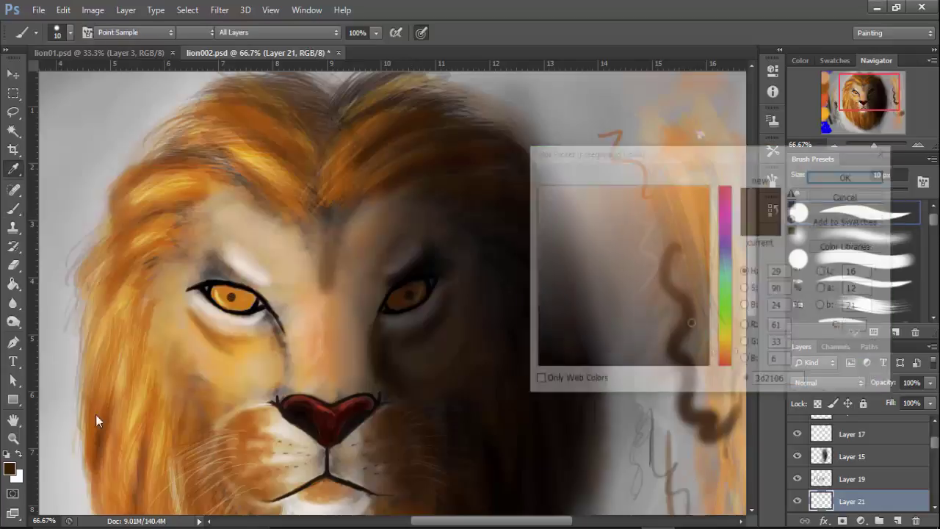
{"action": "left_click_drag", "start_coordinate": [598, 185], "coordinate": [558, 187]}
{"action": "left_click", "coordinate": [826, 180]}
{"action": "left_click", "coordinate": [306, 38]}
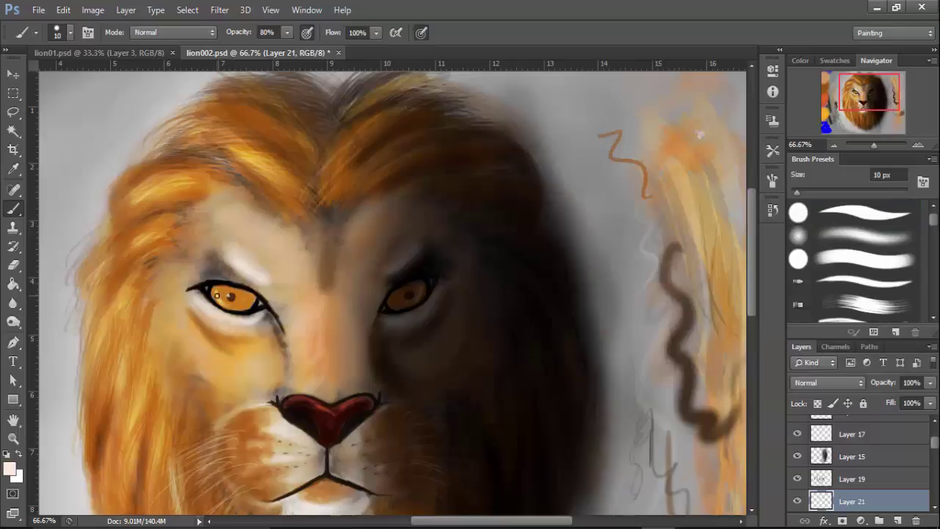
{"action": "left_click_drag", "start_coordinate": [217, 296], "coordinate": [223, 297]}
{"action": "left_click", "coordinate": [841, 379]}
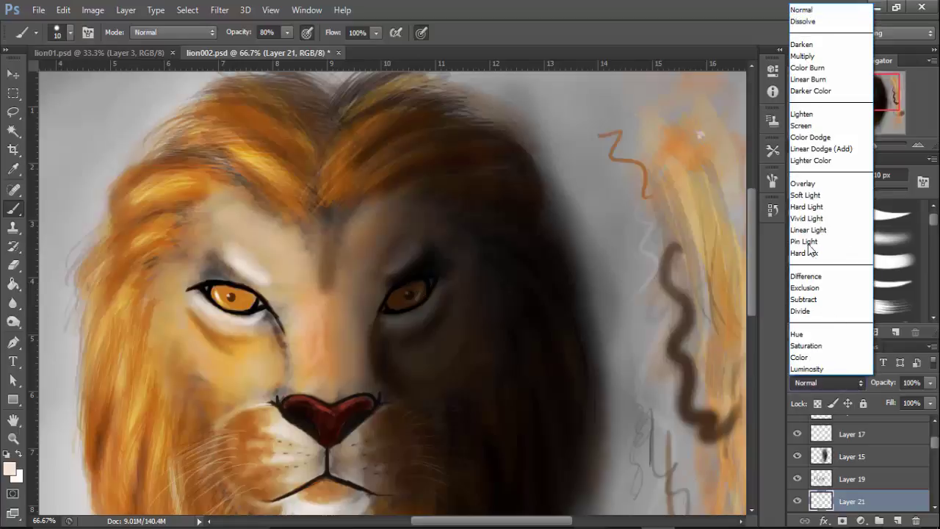
{"action": "left_click", "coordinate": [808, 186]}
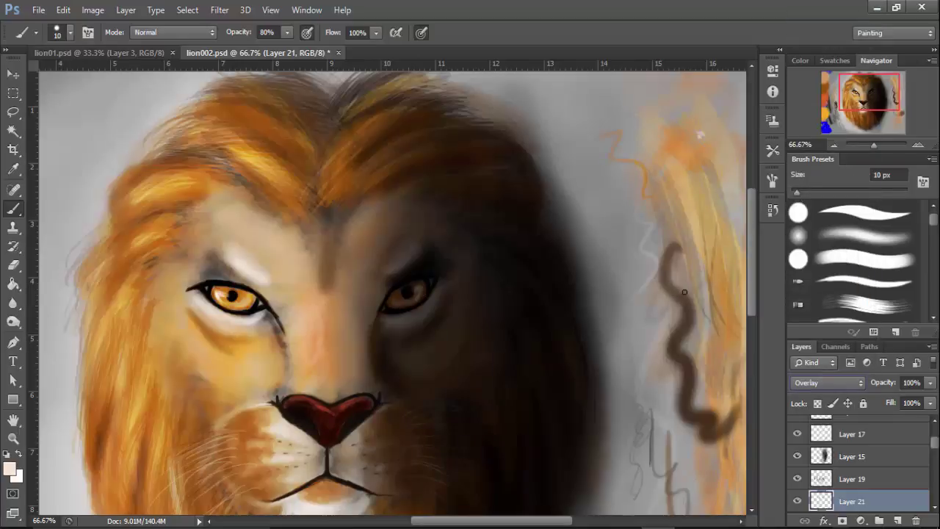
- Switch to a soft round brush at 83 px and test a pale stroke on the background right of the head
{"action": "double_click", "coordinate": [833, 145]}
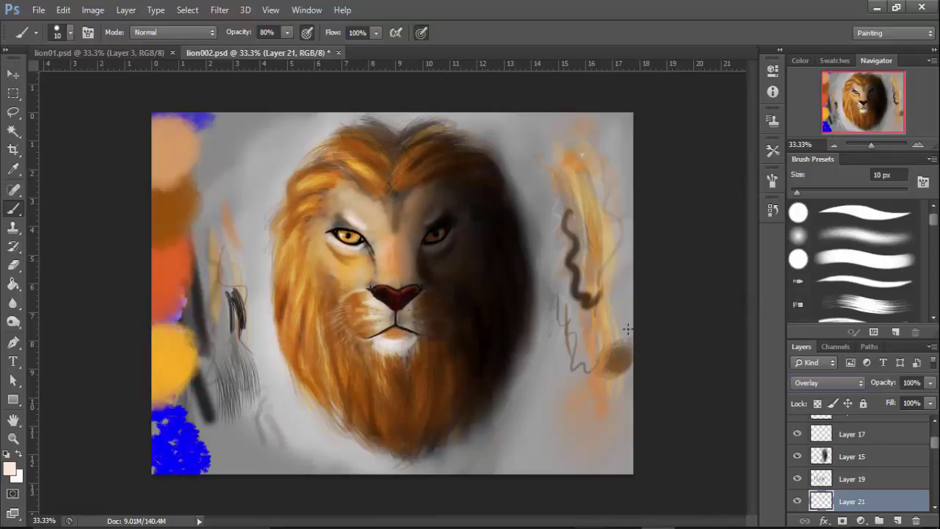
{"action": "right_click", "coordinate": [569, 218]}
{"action": "left_click_drag", "start_coordinate": [584, 225], "coordinate": [638, 226]}
{"action": "left_click_drag", "start_coordinate": [602, 138], "coordinate": [617, 241]}
- On a new Overlay layer, brush sampled golden and orange tones over the forehead, nose bridge and lit cheek
{"action": "left_click", "coordinate": [897, 521]}
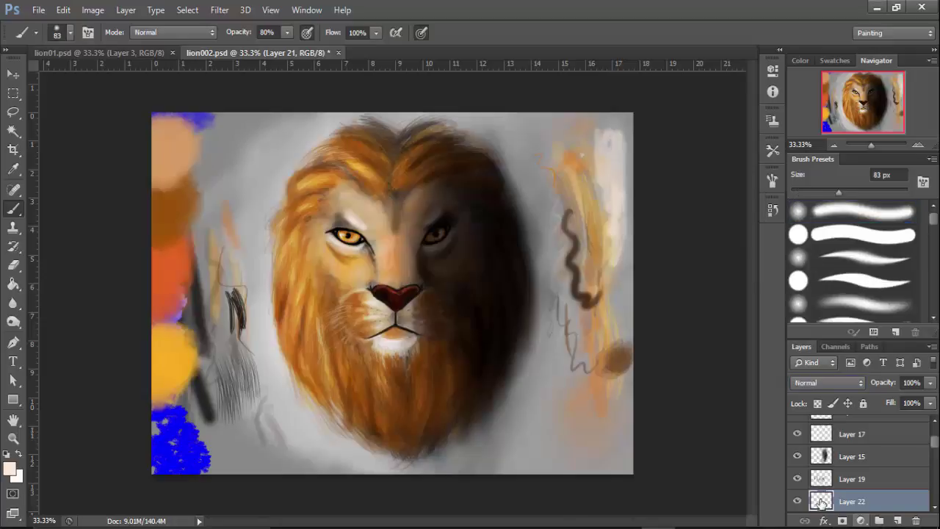
{"action": "left_click", "coordinate": [382, 239], "text": "alt"}
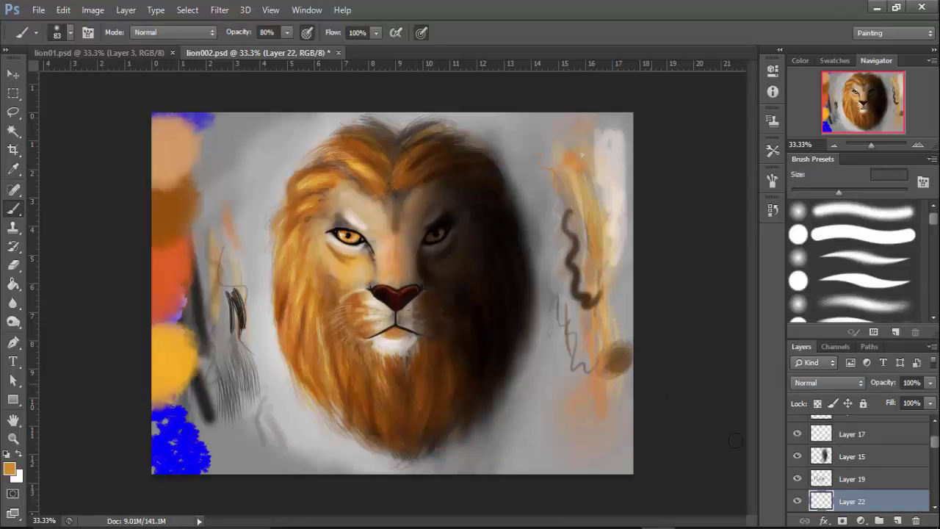
{"action": "left_click", "coordinate": [847, 384]}
{"action": "left_click", "coordinate": [807, 182]}
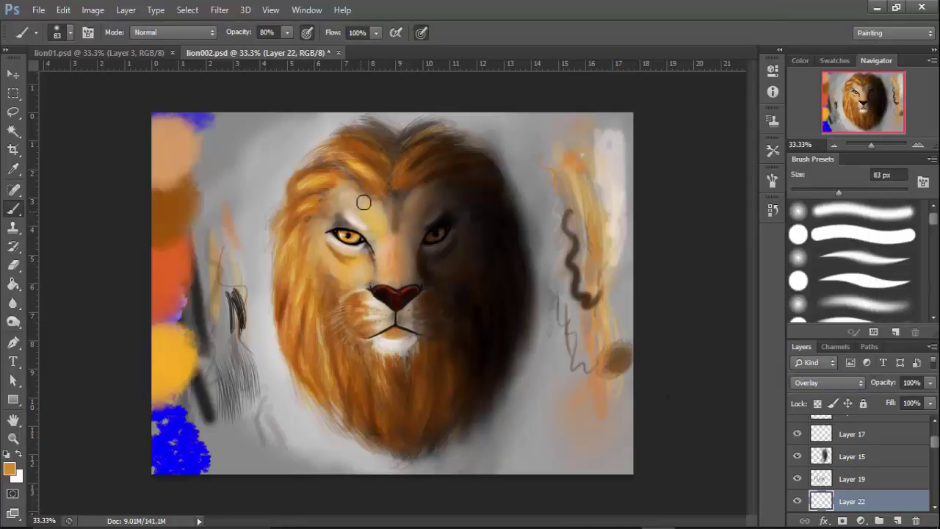
{"action": "mouse_move", "coordinate": [391, 235]}
{"action": "left_mouse_down"}
{"action": "mouse_move", "coordinate": [409, 257]}
{"action": "mouse_move", "coordinate": [420, 211]}
{"action": "mouse_move", "coordinate": [422, 223]}
{"action": "mouse_move", "coordinate": [367, 253]}
{"action": "mouse_move", "coordinate": [356, 281]}
{"action": "mouse_move", "coordinate": [345, 280]}
{"action": "mouse_move", "coordinate": [316, 238]}
{"action": "mouse_move", "coordinate": [325, 217]}
{"action": "mouse_move", "coordinate": [342, 219]}
{"action": "mouse_move", "coordinate": [342, 183]}
{"action": "left_mouse_up"}
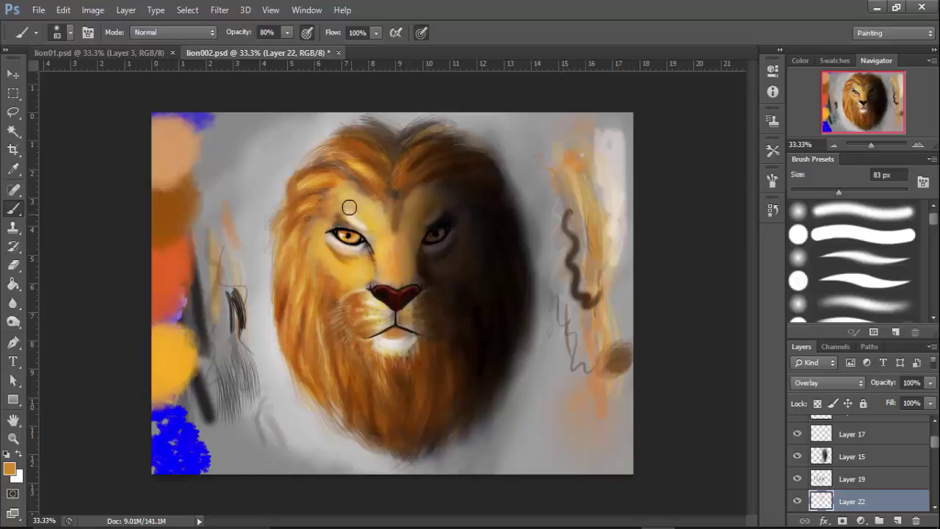
{"action": "key", "text": "i"}
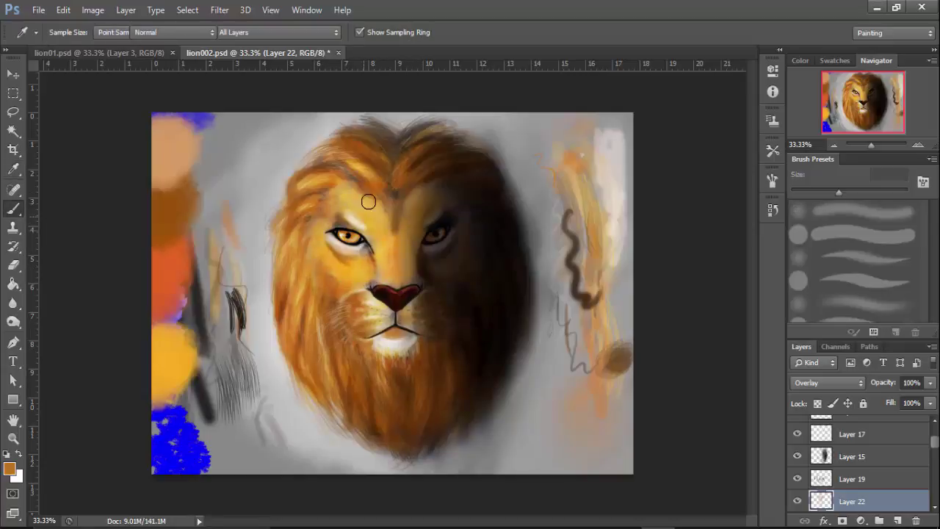
{"action": "key", "text": "b"}
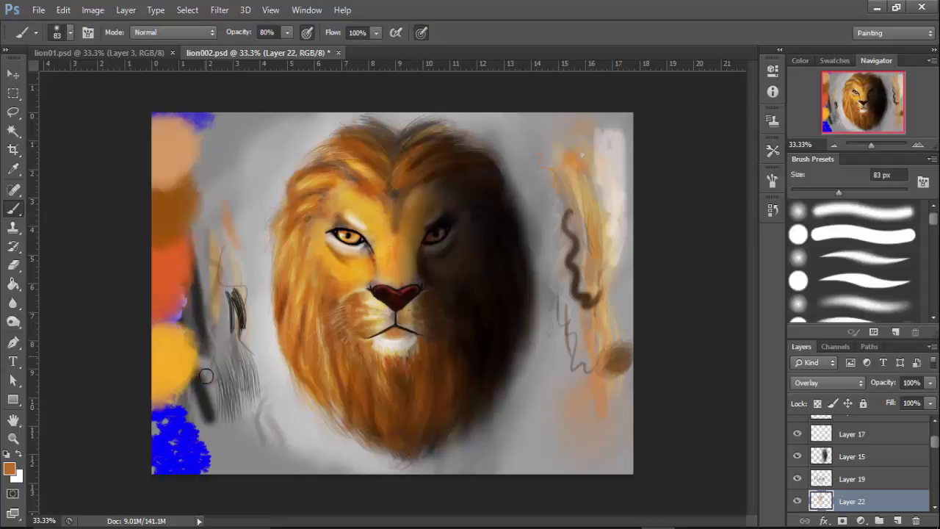
- Test an orange stroke on the background beside the head, then brush orange and reddish tones over the mane and beard on the Overlay layer
{"action": "left_click_drag", "start_coordinate": [207, 375], "coordinate": [235, 445]}
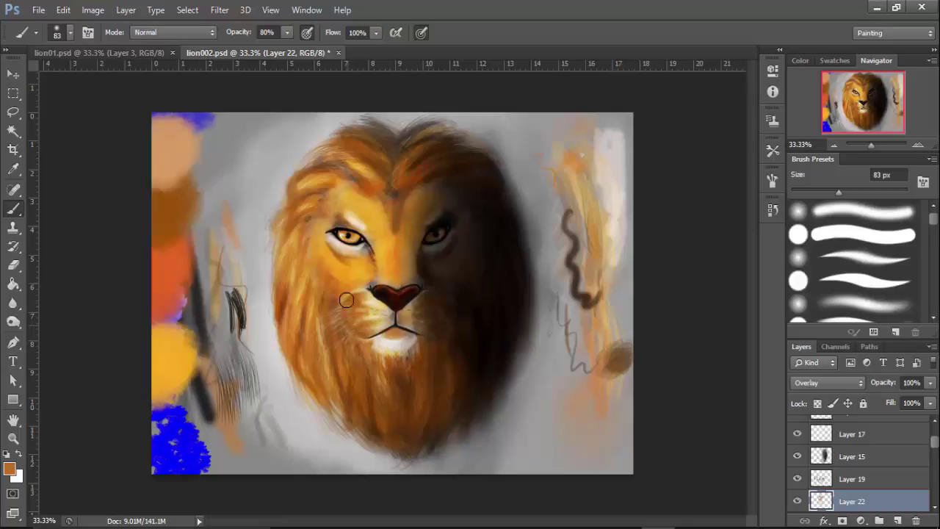
{"action": "mouse_move", "coordinate": [379, 395]}
{"action": "left_mouse_down"}
{"action": "mouse_move", "coordinate": [323, 378]}
{"action": "mouse_move", "coordinate": [286, 293]}
{"action": "mouse_move", "coordinate": [315, 181]}
{"action": "mouse_move", "coordinate": [280, 286]}
{"action": "mouse_move", "coordinate": [322, 286]}
{"action": "left_mouse_up"}
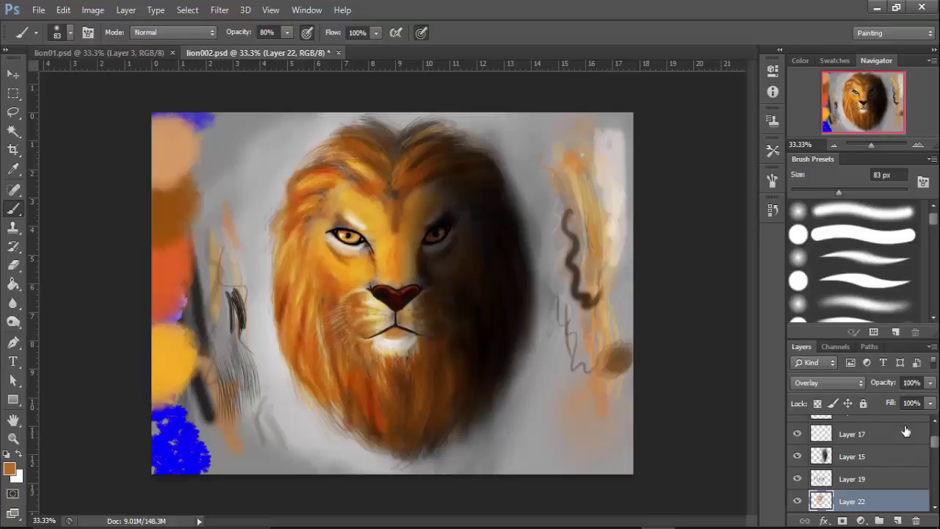
- Lasso around the lion's head, invert the selection and clear the test strokes outside it, starting with Layer 22 and continuing on Layer 2
{"action": "mouse_move", "coordinate": [934, 444]}
{"action": "left_mouse_down"}
{"action": "mouse_move", "coordinate": [934, 497]}
{"action": "mouse_move", "coordinate": [934, 430]}
{"action": "left_mouse_up"}
{"action": "key", "text": "e"}
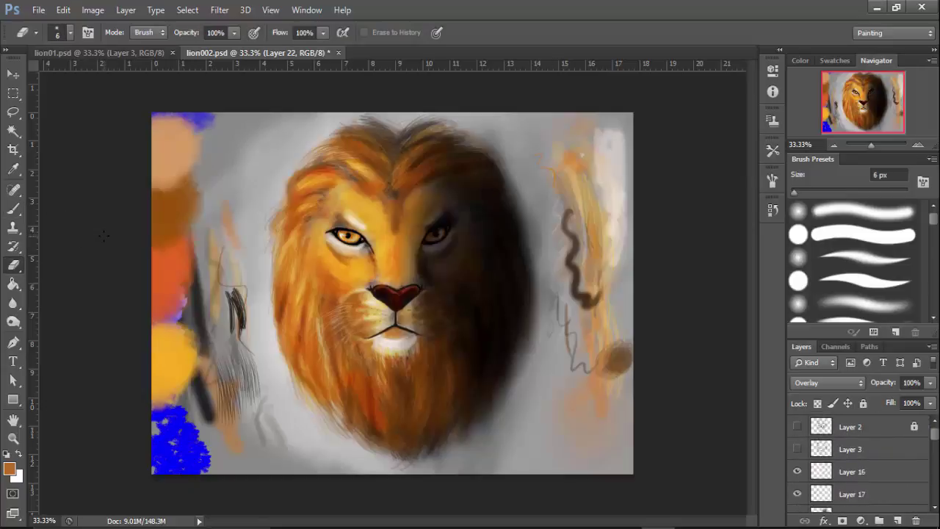
{"action": "key", "text": "w"}
{"action": "key", "text": "l"}
{"action": "mouse_move", "coordinate": [317, 115]}
{"action": "left_mouse_down"}
{"action": "mouse_move", "coordinate": [279, 153]}
{"action": "mouse_move", "coordinate": [261, 218]}
{"action": "mouse_move", "coordinate": [258, 302]}
{"action": "mouse_move", "coordinate": [285, 385]}
{"action": "mouse_move", "coordinate": [358, 465]}
{"action": "mouse_move", "coordinate": [468, 458]}
{"action": "mouse_move", "coordinate": [545, 379]}
{"action": "mouse_move", "coordinate": [542, 289]}
{"action": "mouse_move", "coordinate": [520, 164]}
{"action": "mouse_move", "coordinate": [440, 104]}
{"action": "mouse_move", "coordinate": [318, 116]}
{"action": "left_mouse_up"}
{"action": "right_click", "coordinate": [401, 222]}
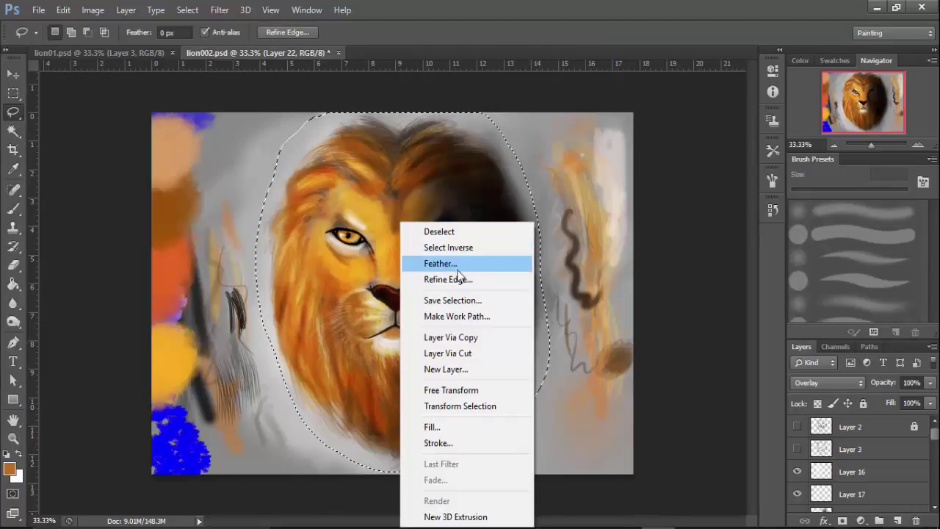
{"action": "left_click", "coordinate": [473, 250]}
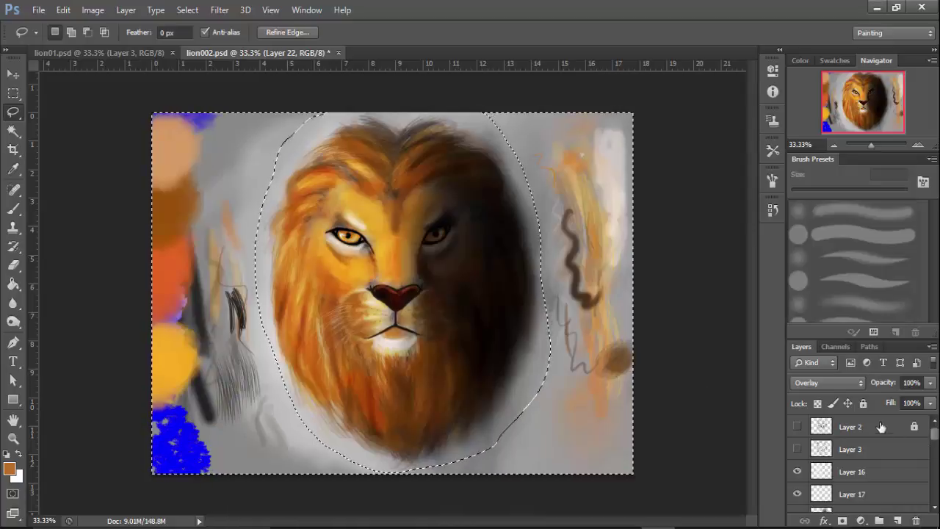
{"action": "left_click", "coordinate": [852, 427]}
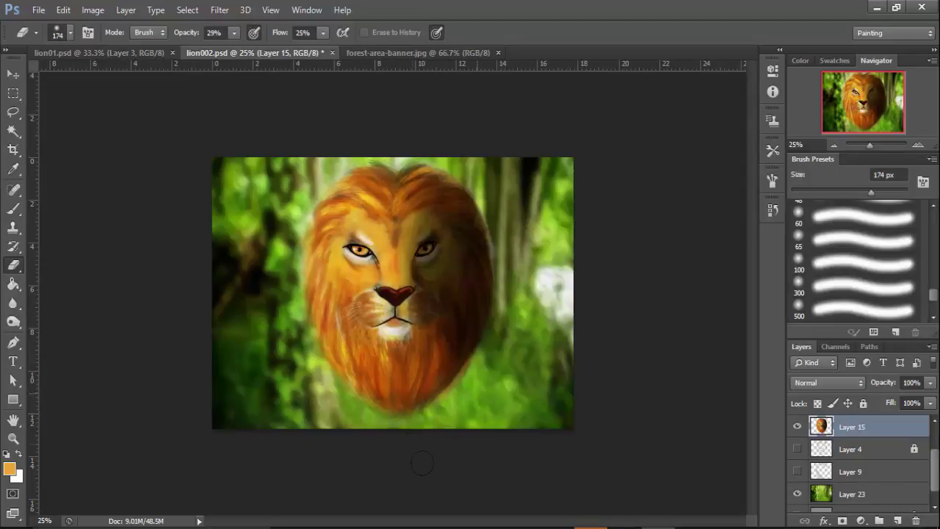
- Add a new layer directly above the forest background, set the foreground color to black and the layer's blend mode to Multiply
{"action": "left_click", "coordinate": [895, 492]}
{"action": "left_click", "coordinate": [826, 476]}
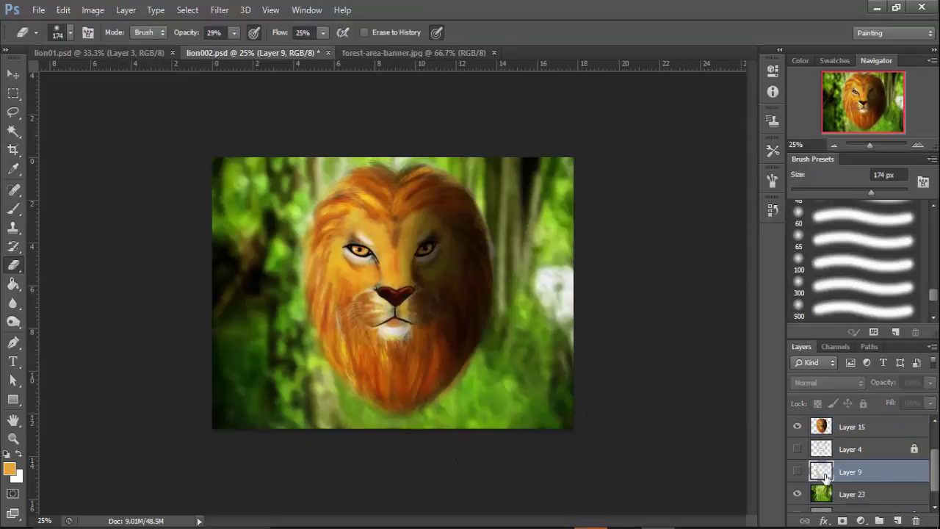
{"action": "left_click", "coordinate": [881, 494]}
{"action": "left_click", "coordinate": [896, 520]}
{"action": "left_click", "coordinate": [10, 468]}
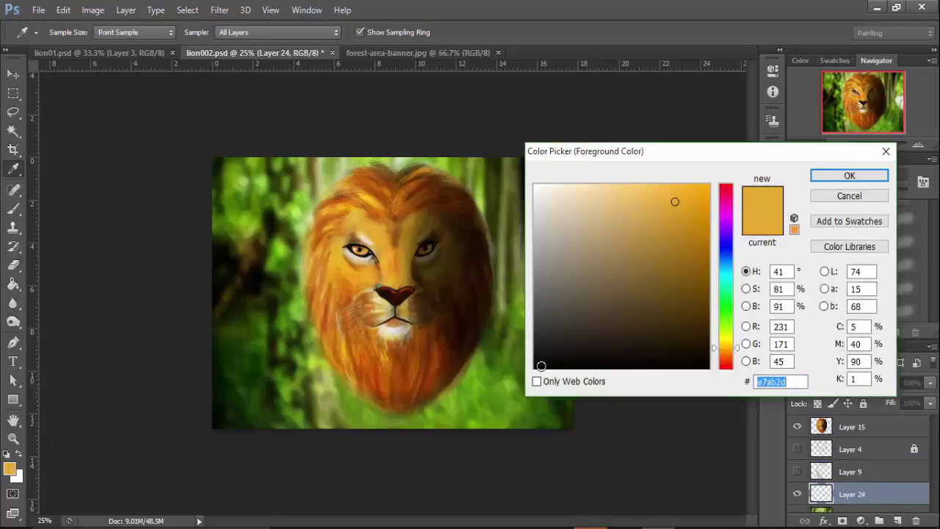
{"action": "key", "text": "Escape"}
{"action": "left_click", "coordinate": [841, 383]}
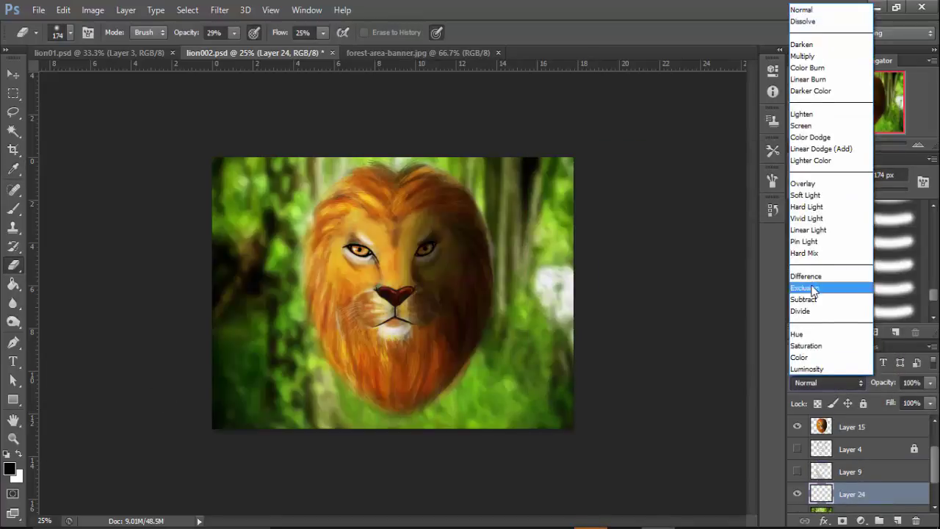
{"action": "left_click", "coordinate": [803, 56]}
- With a soft 300 px brush at 31% opacity, shade the forest to the right of the lion's head in black
{"action": "right_click", "coordinate": [512, 213]}
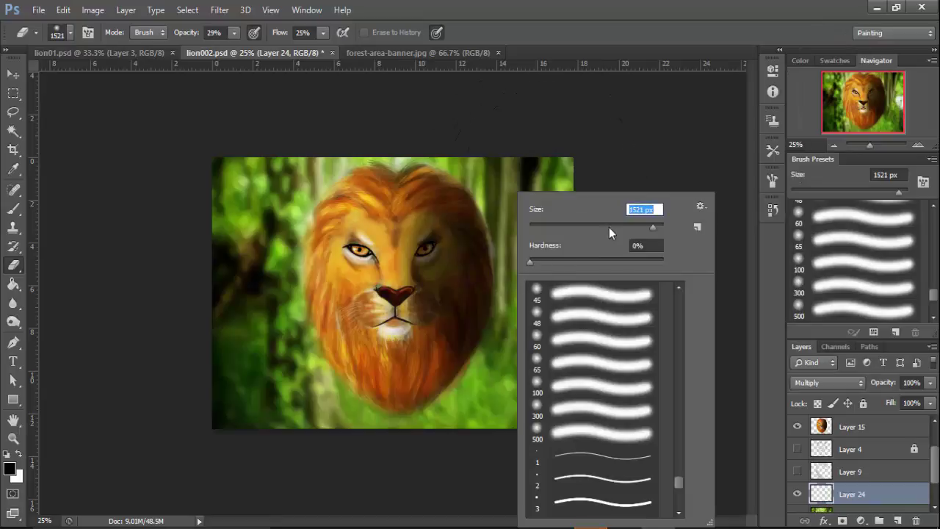
{"action": "left_click_drag", "start_coordinate": [609, 227], "coordinate": [615, 227]}
{"action": "type", "text": "b"}
{"action": "key", "text": "Escape"}
{"action": "key", "text": "b"}
{"action": "mouse_move", "coordinate": [441, 172]}
{"action": "left_mouse_down"}
{"action": "mouse_move", "coordinate": [500, 165]}
{"action": "mouse_move", "coordinate": [530, 228]}
{"action": "mouse_move", "coordinate": [532, 294]}
{"action": "mouse_move", "coordinate": [509, 357]}
{"action": "mouse_move", "coordinate": [541, 432]}
{"action": "mouse_move", "coordinate": [585, 124]}
{"action": "left_mouse_up"}
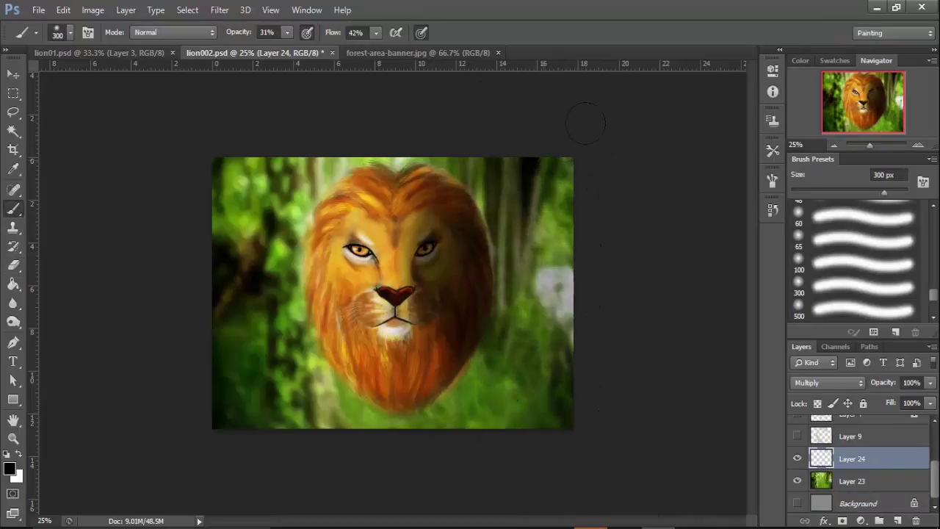
{"action": "mouse_move", "coordinate": [543, 158]}
{"action": "left_mouse_down"}
{"action": "mouse_move", "coordinate": [613, 175]}
{"action": "mouse_move", "coordinate": [557, 141]}
{"action": "mouse_move", "coordinate": [404, 168]}
{"action": "mouse_move", "coordinate": [552, 147]}
{"action": "mouse_move", "coordinate": [573, 235]}
{"action": "mouse_move", "coordinate": [568, 326]}
{"action": "mouse_move", "coordinate": [575, 229]}
{"action": "mouse_move", "coordinate": [435, 434]}
{"action": "mouse_move", "coordinate": [520, 271]}
{"action": "mouse_move", "coordinate": [463, 424]}
{"action": "left_mouse_up"}
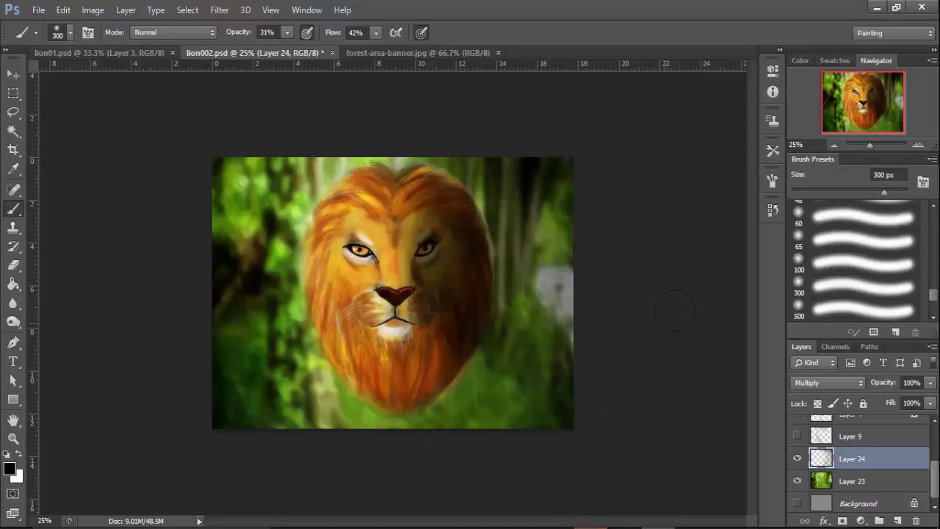
- Try brushing white over the forest to the left of the lion's head on the Multiply layer
{"action": "left_click", "coordinate": [9, 468]}
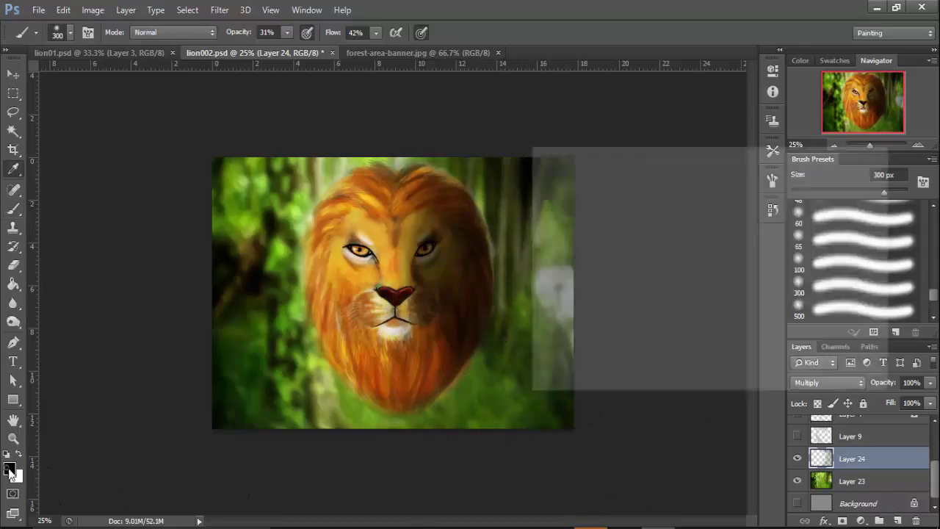
{"action": "left_click", "coordinate": [537, 184]}
{"action": "key", "text": "Return"}
{"action": "mouse_move", "coordinate": [265, 169]}
{"action": "left_mouse_down"}
{"action": "mouse_move", "coordinate": [280, 231]}
{"action": "mouse_move", "coordinate": [245, 212]}
{"action": "mouse_move", "coordinate": [300, 193]}
{"action": "mouse_move", "coordinate": [268, 228]}
{"action": "left_mouse_up"}
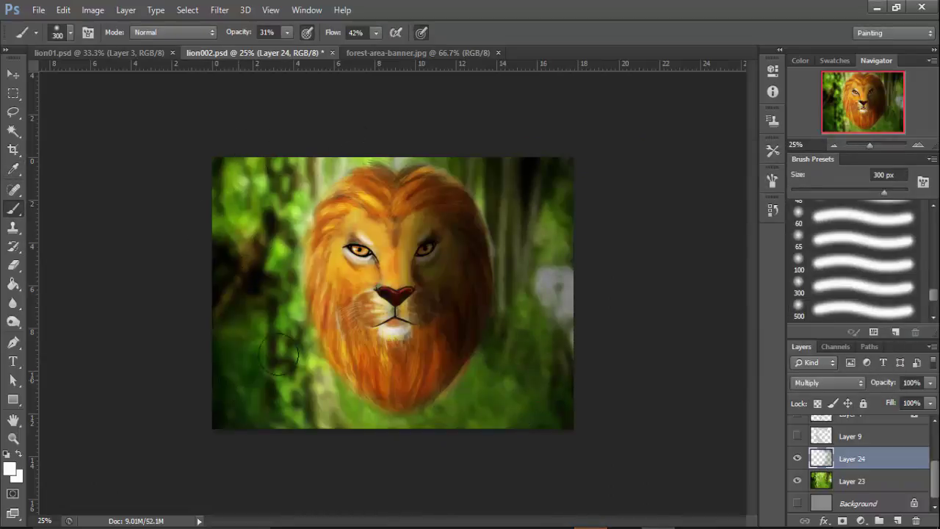
- Change back to a dark foreground color and darken the forest to the left of and below the lion's head
{"action": "left_click", "coordinate": [9, 470]}
{"action": "left_click", "coordinate": [850, 176]}
{"action": "mouse_move", "coordinate": [262, 345]}
{"action": "left_mouse_down"}
{"action": "mouse_move", "coordinate": [331, 357]}
{"action": "mouse_move", "coordinate": [332, 405]}
{"action": "left_mouse_up"}
- Choose the tapered hard round brush preset with 100% hardness and reduce its size
{"action": "right_click", "coordinate": [255, 271]}
{"action": "left_click_drag", "start_coordinate": [417, 482], "coordinate": [416, 283]}
{"action": "left_click", "coordinate": [357, 365]}
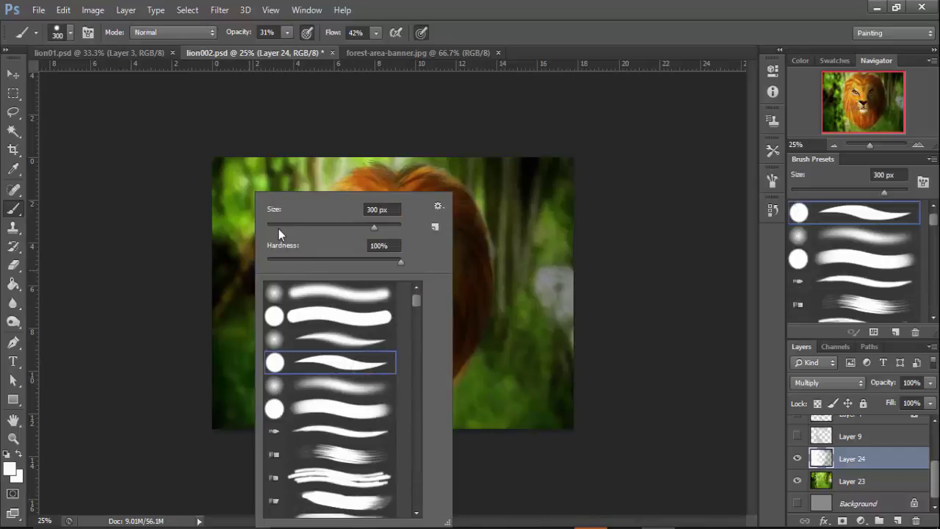
{"action": "left_click_drag", "start_coordinate": [280, 226], "coordinate": [276, 226]}
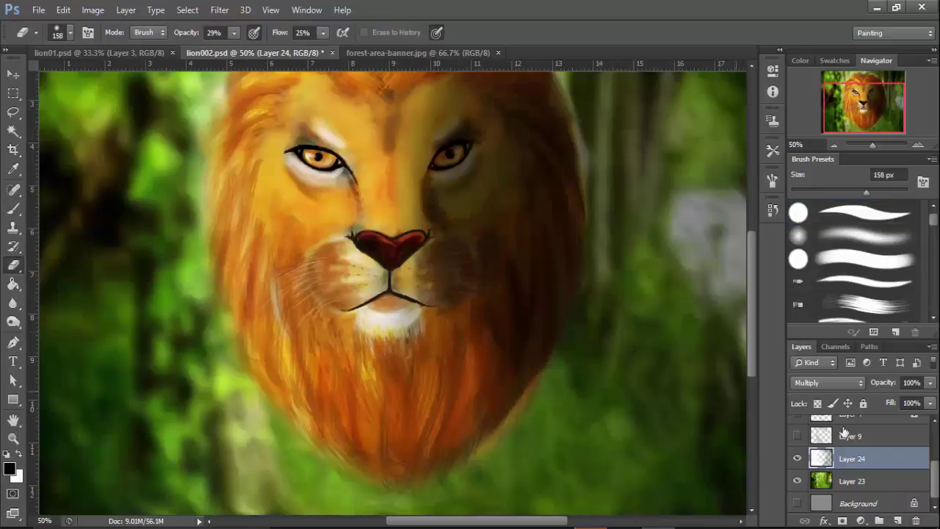
- On the lion layer, soften the outer edges of the beard and mane with a 158 px eraser at 29% opacity
{"action": "scroll", "coordinate": [892, 459], "scroll_direction": "up", "scroll_amount": 2}
{"action": "left_click", "coordinate": [892, 459]}
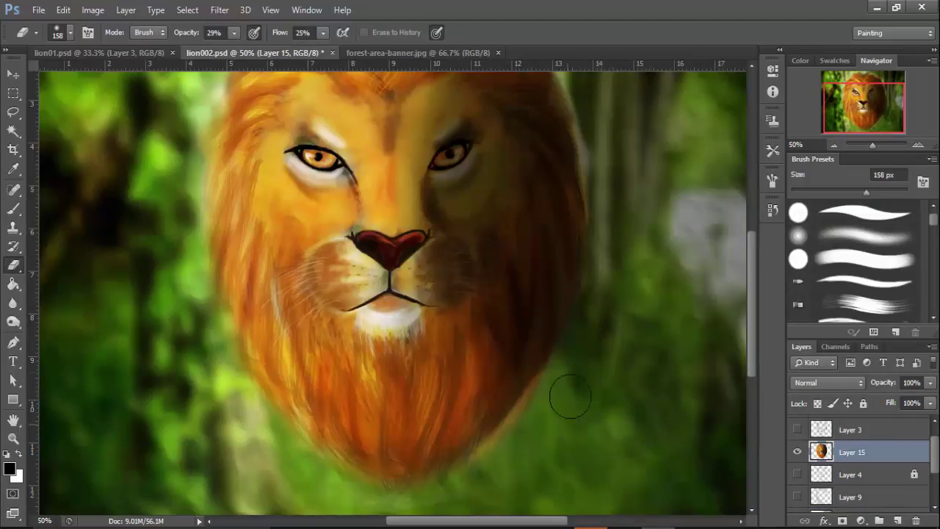
{"action": "scroll", "coordinate": [547, 461], "scroll_direction": "down", "scroll_amount": 3}
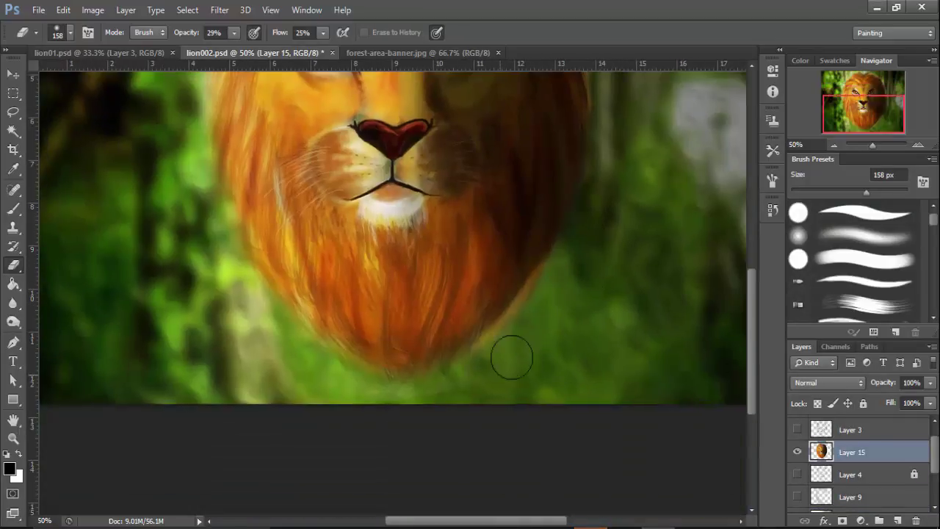
{"action": "mouse_move", "coordinate": [491, 362]}
{"action": "left_mouse_down"}
{"action": "mouse_move", "coordinate": [388, 395]}
{"action": "mouse_move", "coordinate": [469, 378]}
{"action": "mouse_move", "coordinate": [403, 379]}
{"action": "mouse_move", "coordinate": [479, 373]}
{"action": "mouse_move", "coordinate": [451, 395]}
{"action": "left_mouse_up"}
{"action": "mouse_move", "coordinate": [237, 259]}
{"action": "left_mouse_down"}
{"action": "mouse_move", "coordinate": [220, 243]}
{"action": "mouse_move", "coordinate": [202, 257]}
{"action": "mouse_move", "coordinate": [219, 302]}
{"action": "mouse_move", "coordinate": [218, 241]}
{"action": "mouse_move", "coordinate": [230, 293]}
{"action": "mouse_move", "coordinate": [215, 225]}
{"action": "mouse_move", "coordinate": [234, 293]}
{"action": "left_mouse_up"}
{"action": "mouse_move", "coordinate": [397, 146]}
{"action": "left_mouse_down"}
{"action": "mouse_move", "coordinate": [501, 406]}
{"action": "mouse_move", "coordinate": [386, 254]}
{"action": "mouse_move", "coordinate": [359, 137]}
{"action": "left_mouse_up"}
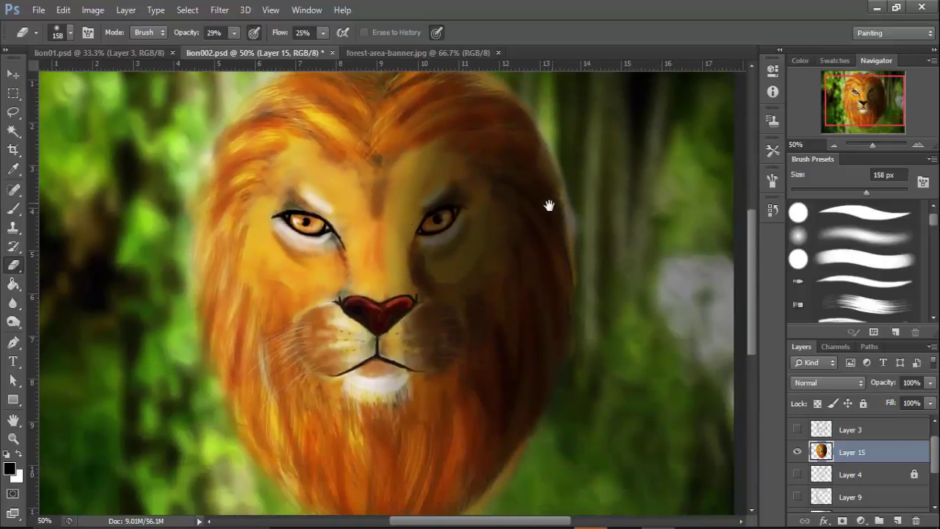
- Apply the Oil Paint filter to the lion layer with stylization 9.65, cleanliness 10, scale 9.26, bristle detail 10 and shine 0.35, then inspect the result
{"action": "left_click", "coordinate": [833, 145]}
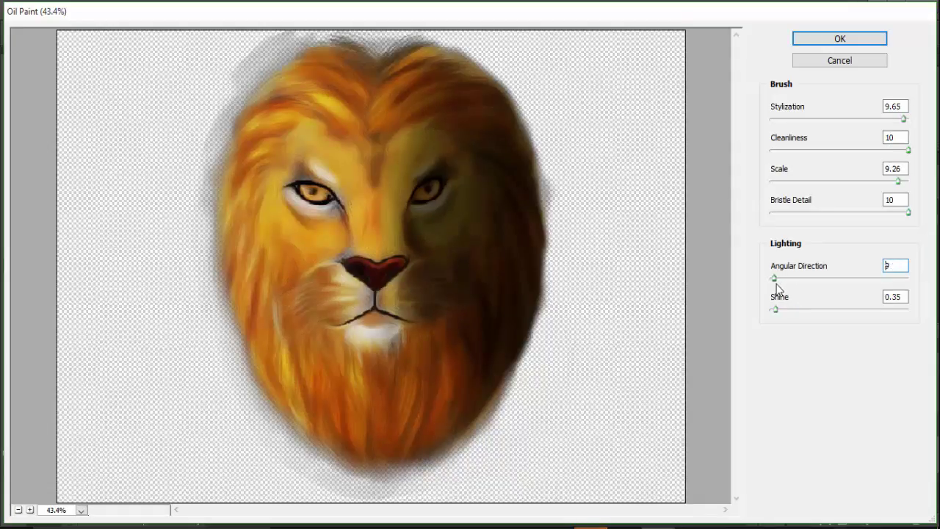
{"action": "left_click", "coordinate": [839, 40]}
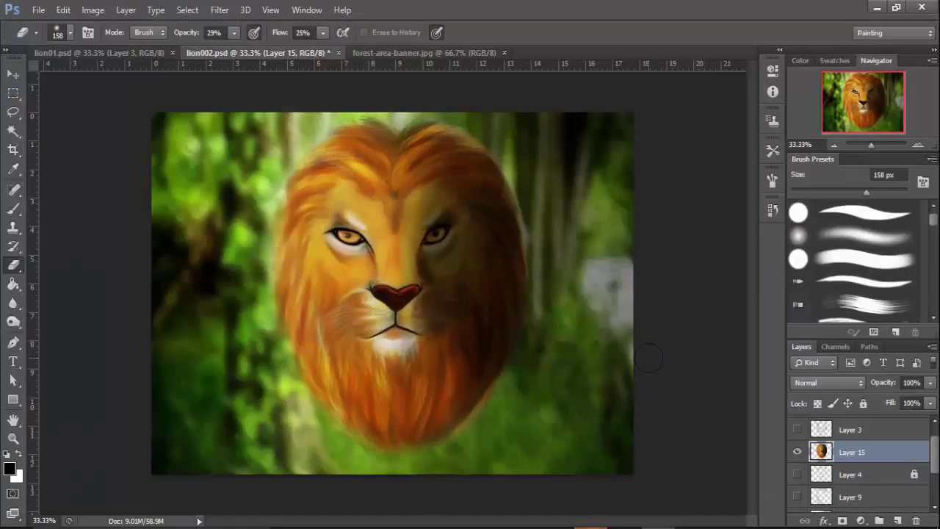
{"action": "left_click", "coordinate": [918, 145]}
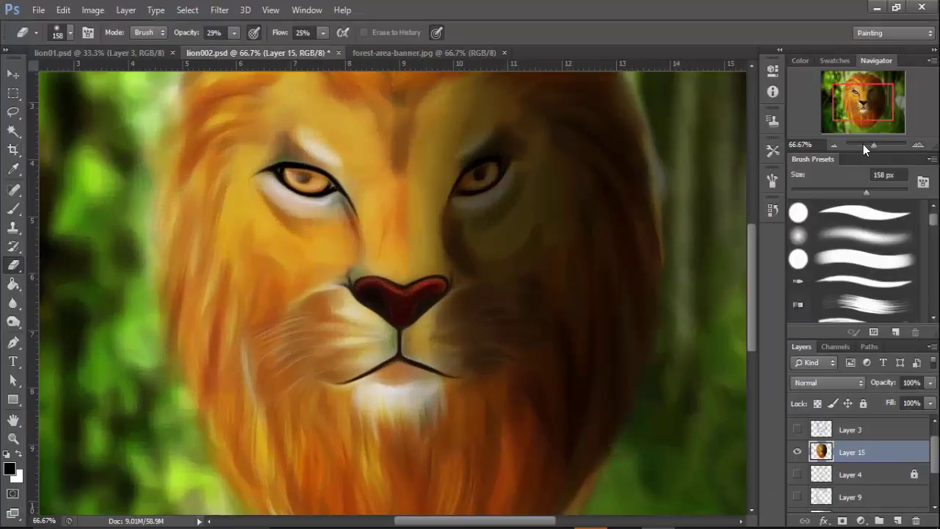
{"action": "mouse_move", "coordinate": [863, 105]}
{"action": "left_mouse_down"}
{"action": "mouse_move", "coordinate": [870, 94]}
{"action": "mouse_move", "coordinate": [871, 121]}
{"action": "left_mouse_up"}
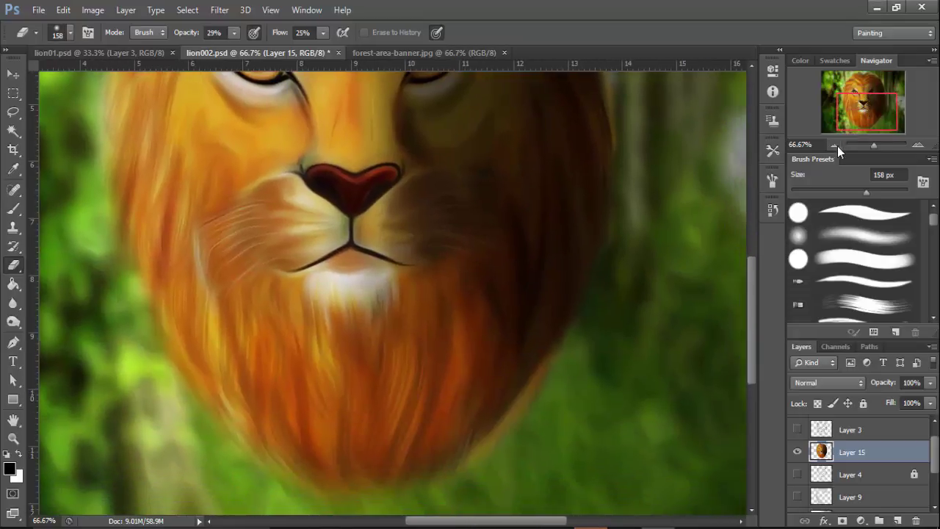
{"action": "left_click", "coordinate": [836, 146]}
- On a new layer above the lion, sign the painting near the lower right corner in black with a 5 px brush at 100% flow
{"action": "left_click_drag", "start_coordinate": [376, 33], "coordinate": [472, 49]}
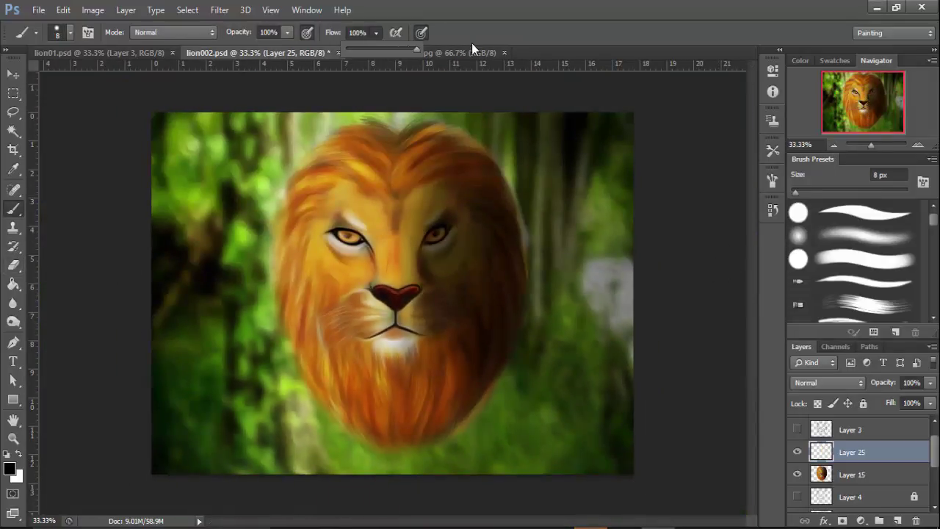
{"action": "right_click", "coordinate": [585, 371]}
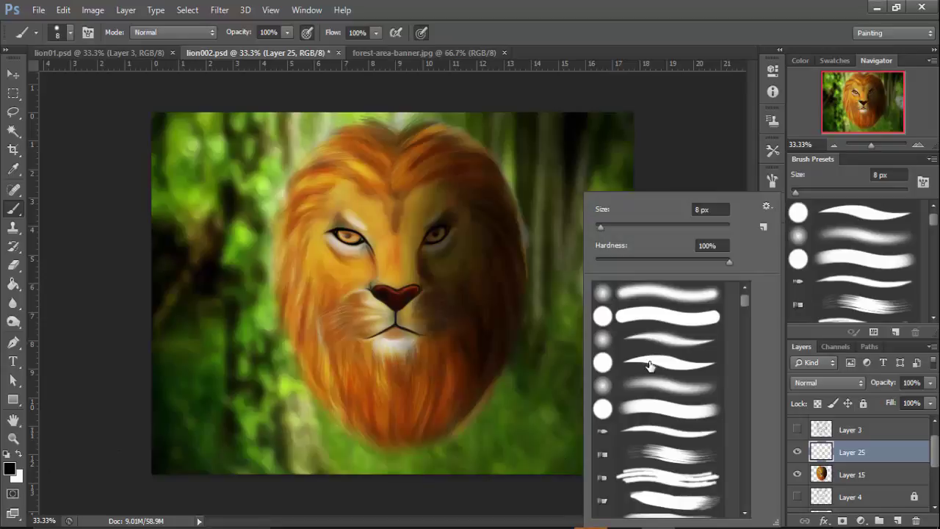
{"action": "left_click_drag", "start_coordinate": [744, 299], "coordinate": [745, 390]}
{"action": "double_click", "coordinate": [688, 390]}
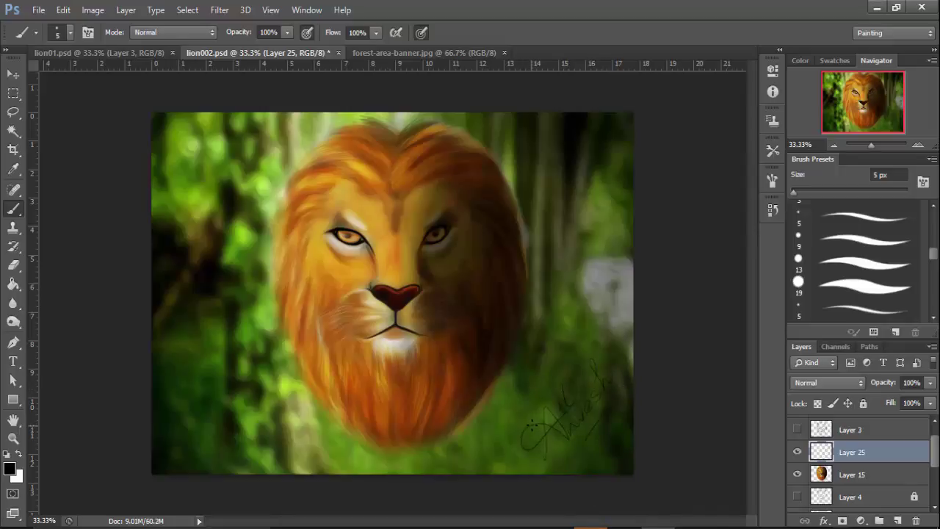
- Save the document, then save a PNG copy with None / Fast compression and no interlacing
{"action": "key", "text": "ctrl+s"}
{"action": "left_click", "coordinate": [38, 9]}
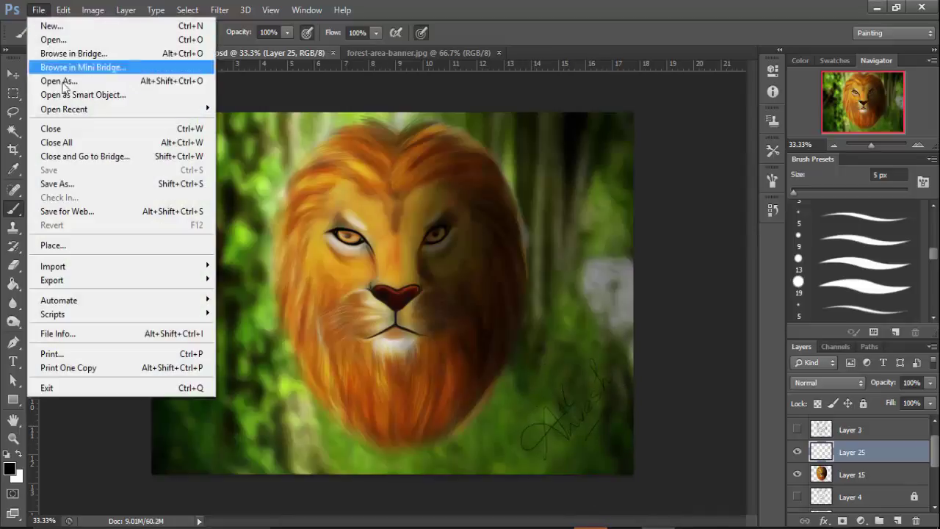
{"action": "left_click", "coordinate": [73, 182]}
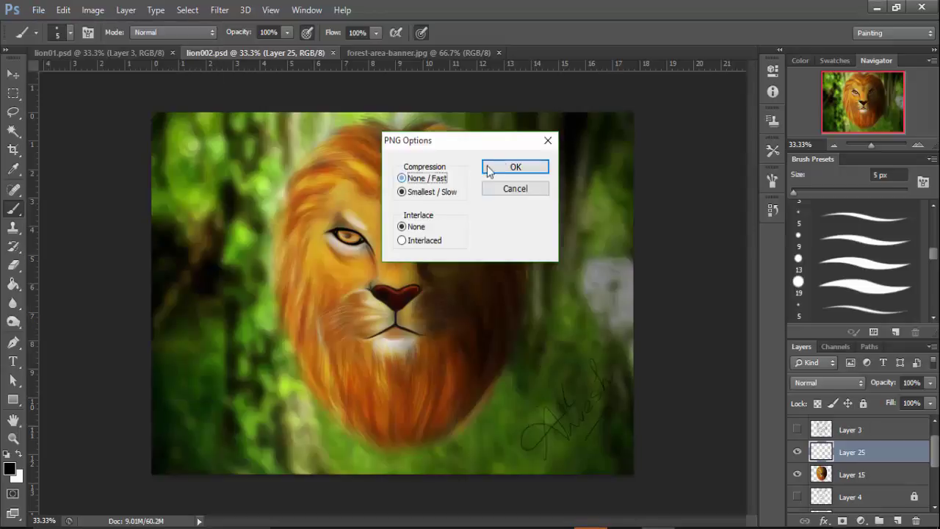
{"action": "left_click", "coordinate": [518, 166]}
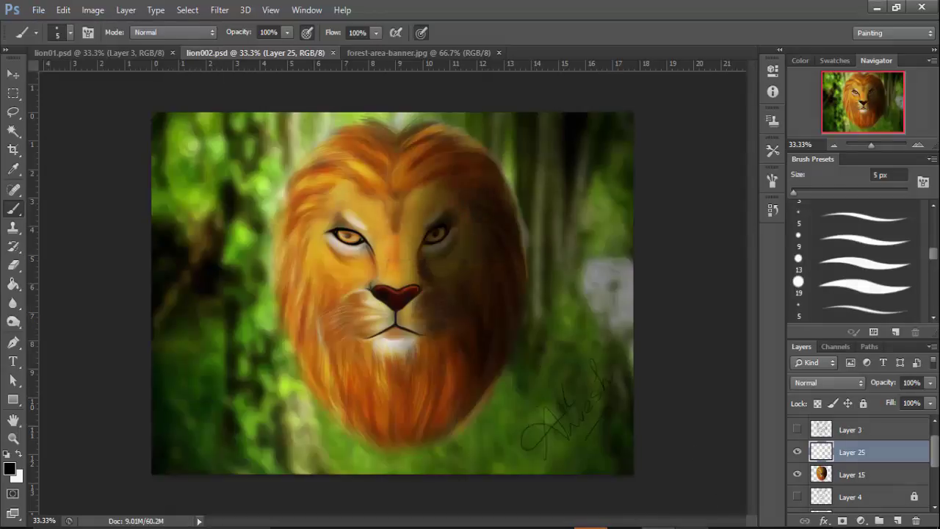